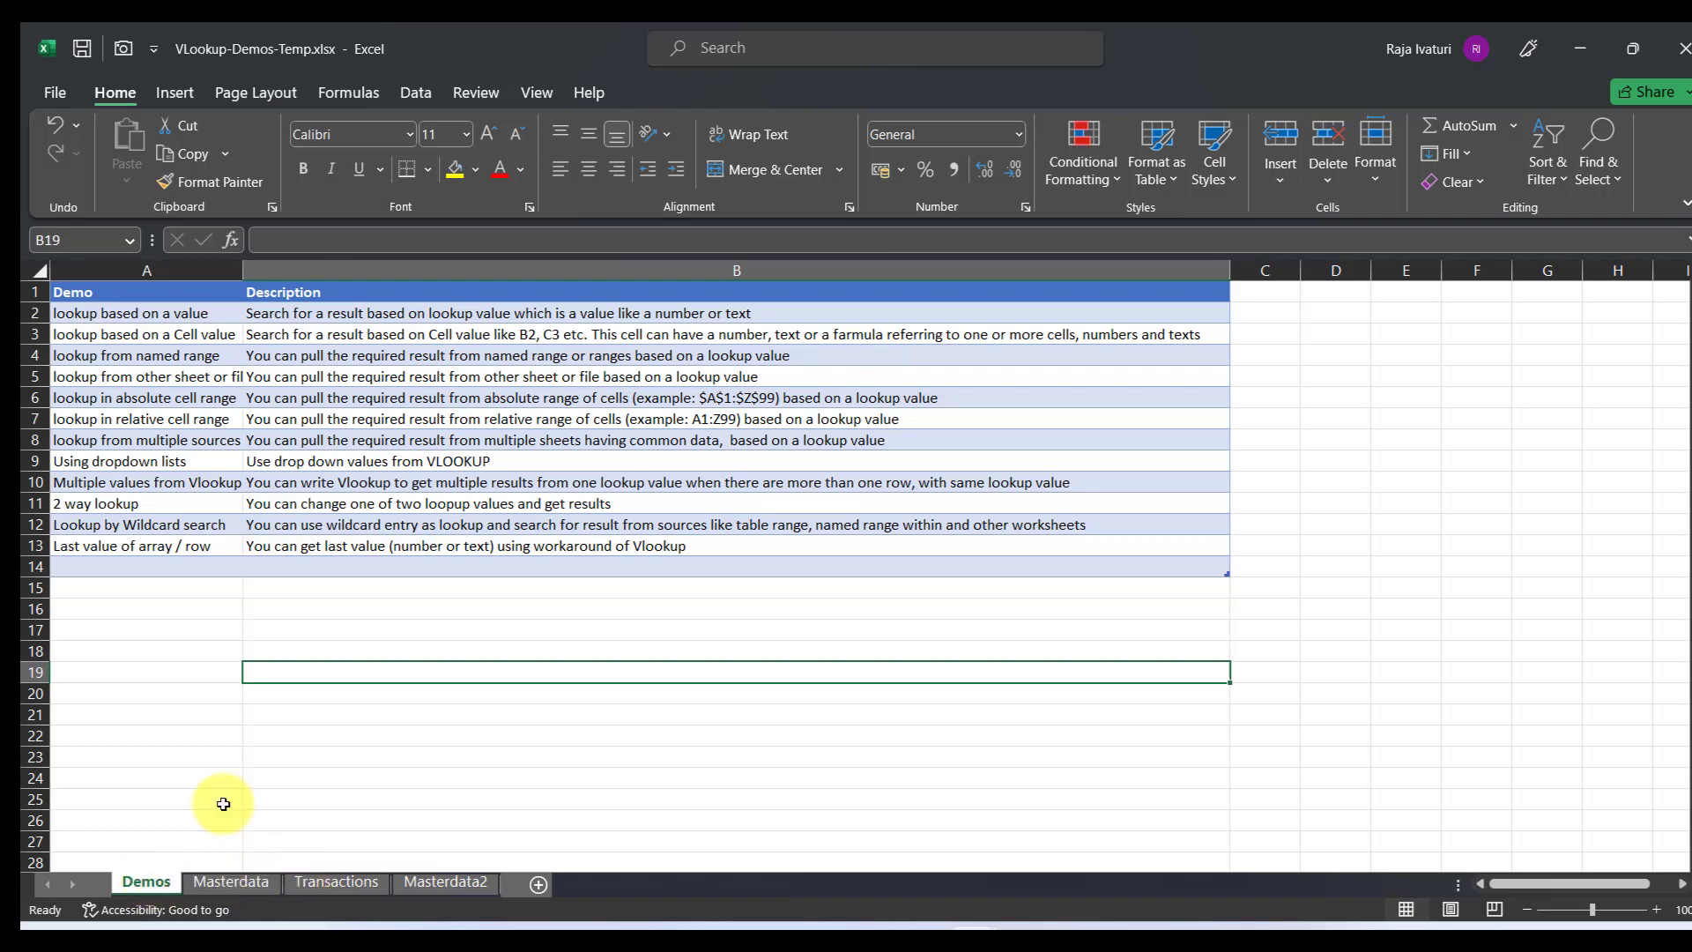
Review the Masterdata sheet, then examine the cost, tax and tax amount cells in row 2 of the Transactions sheet.
{"action": "left_click", "coordinate": [221, 885]}
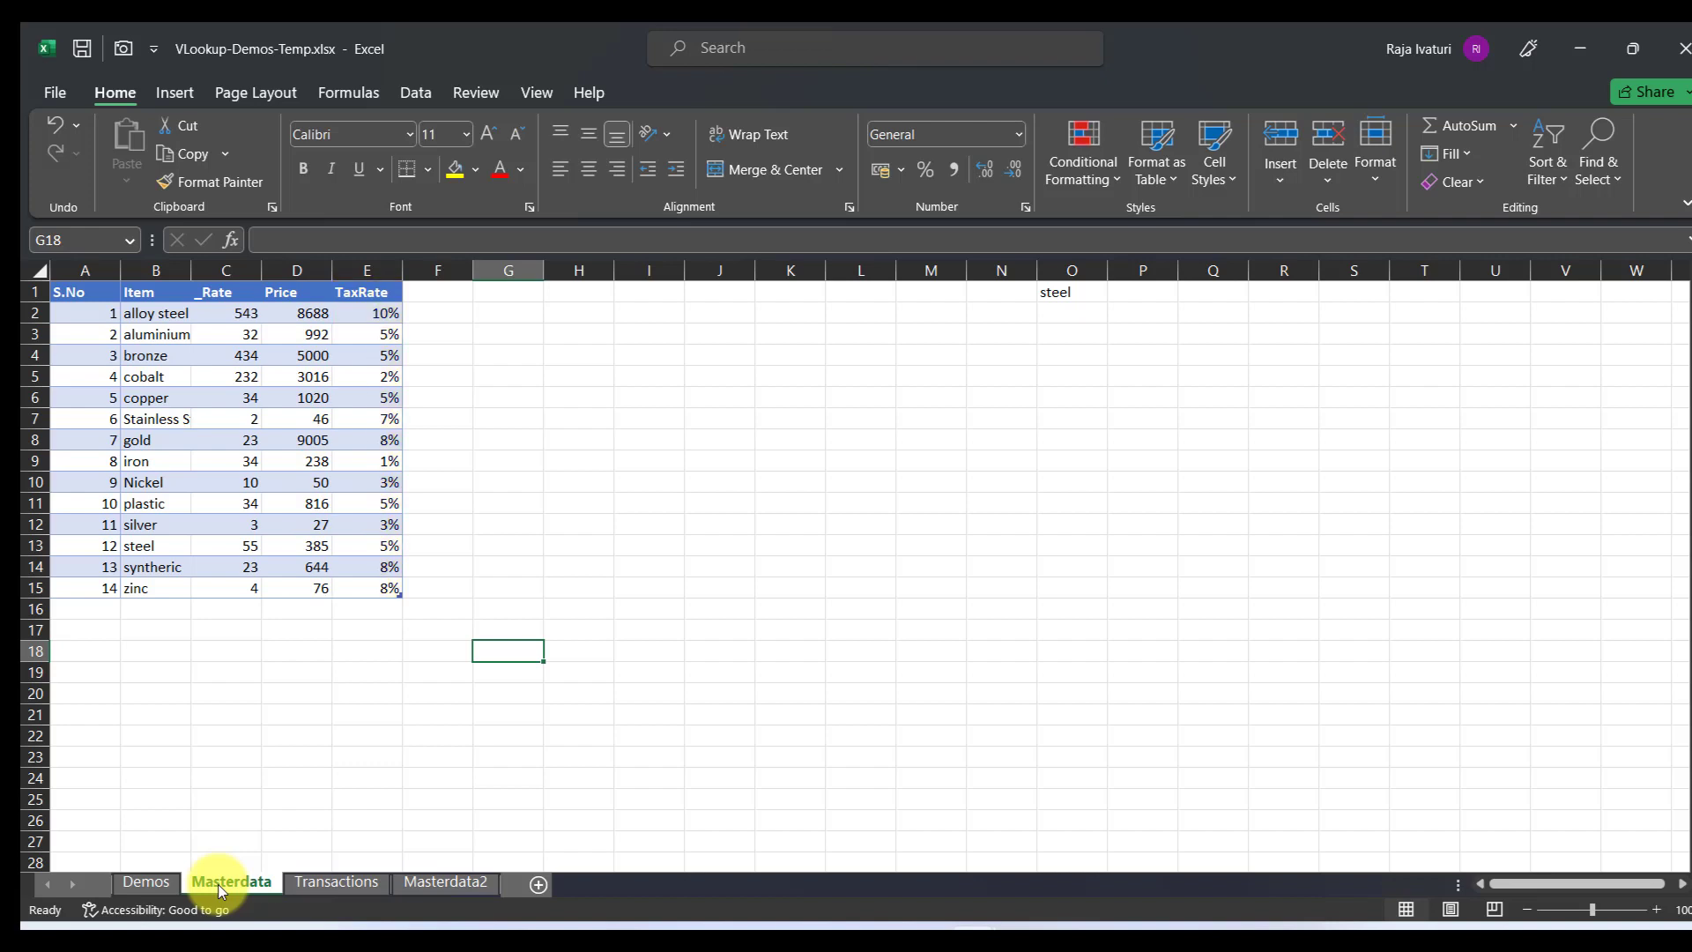
{"action": "left_click", "coordinate": [332, 881]}
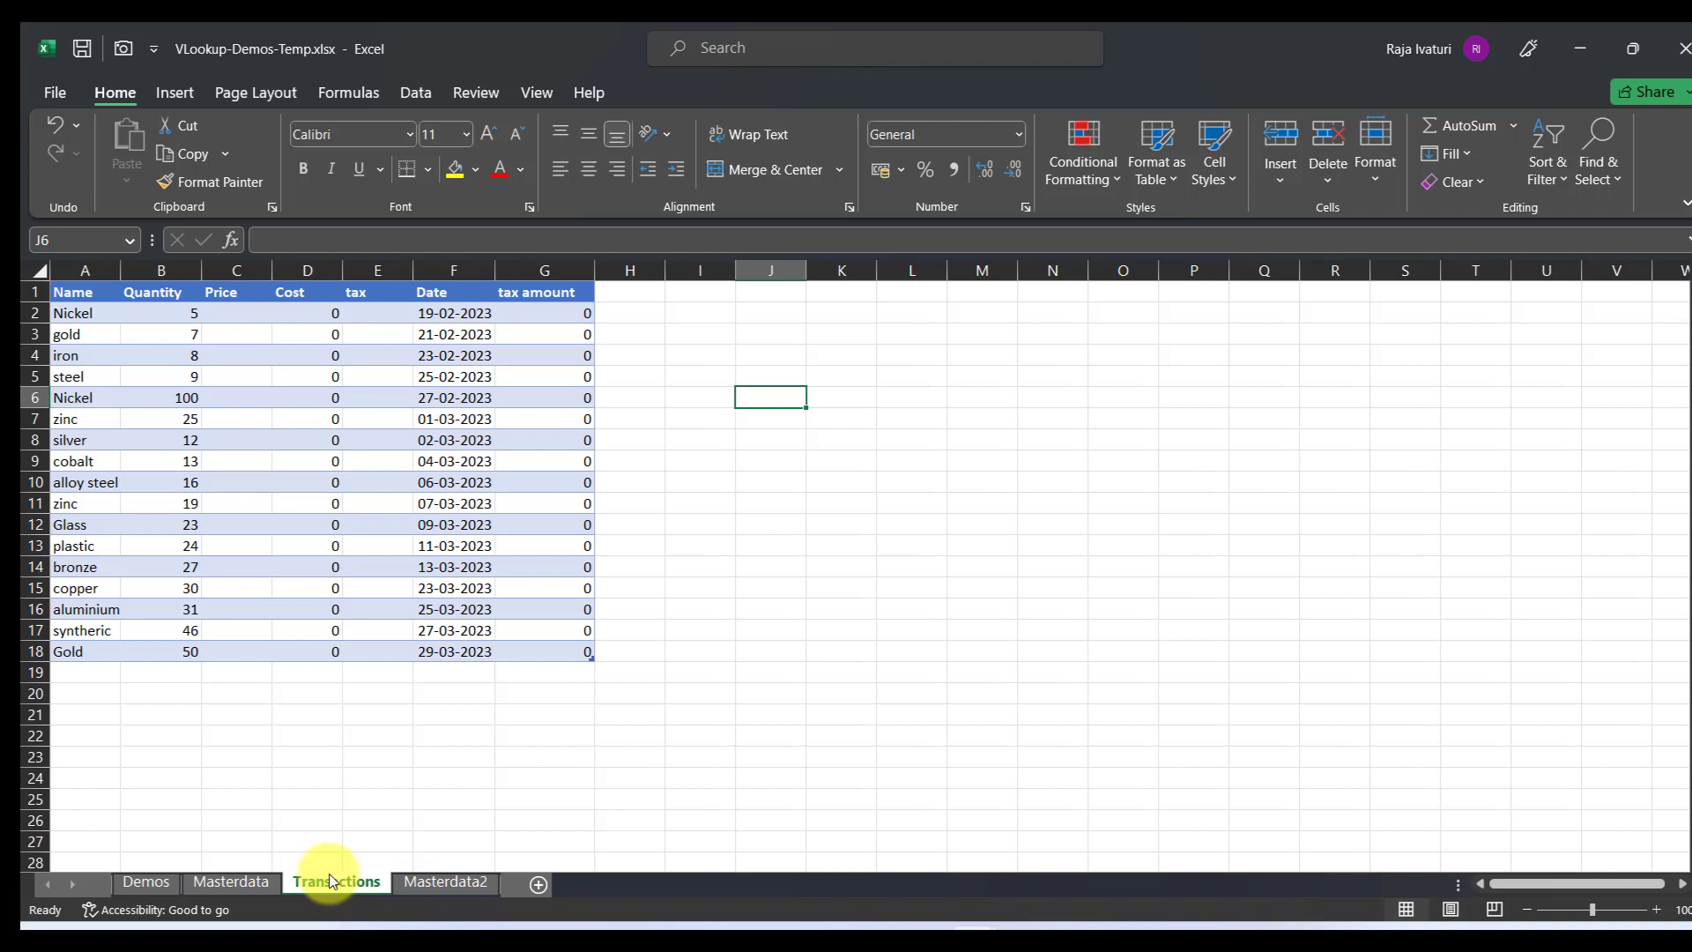
{"action": "left_click", "coordinate": [299, 313]}
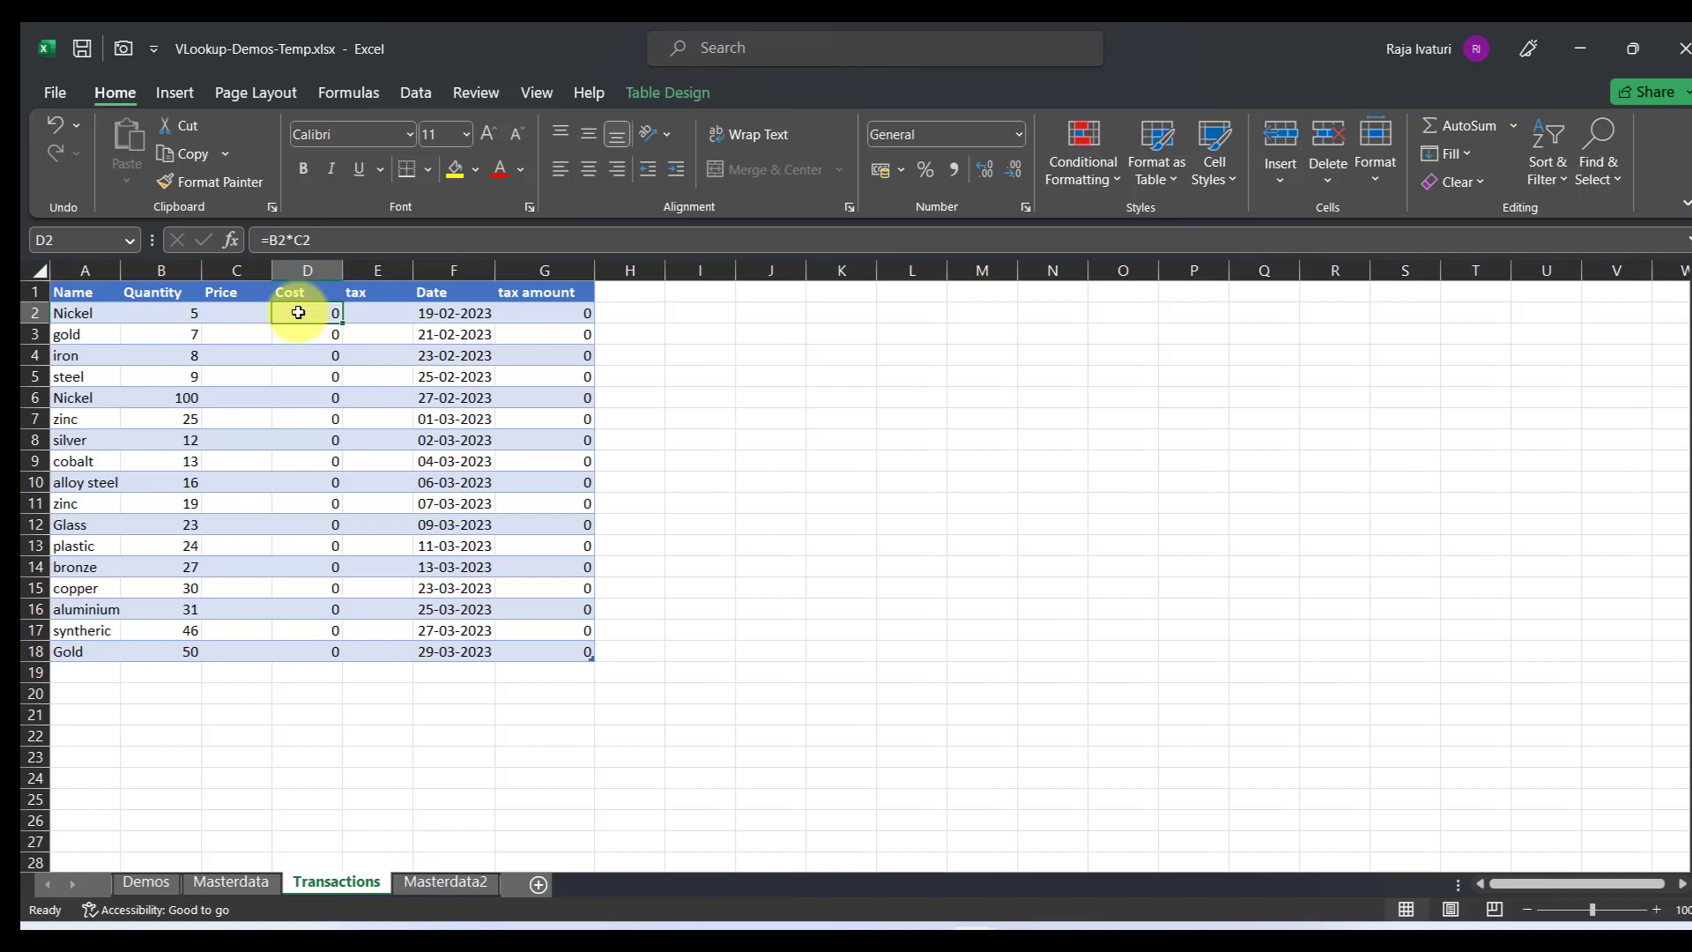
{"action": "left_click", "coordinate": [575, 313]}
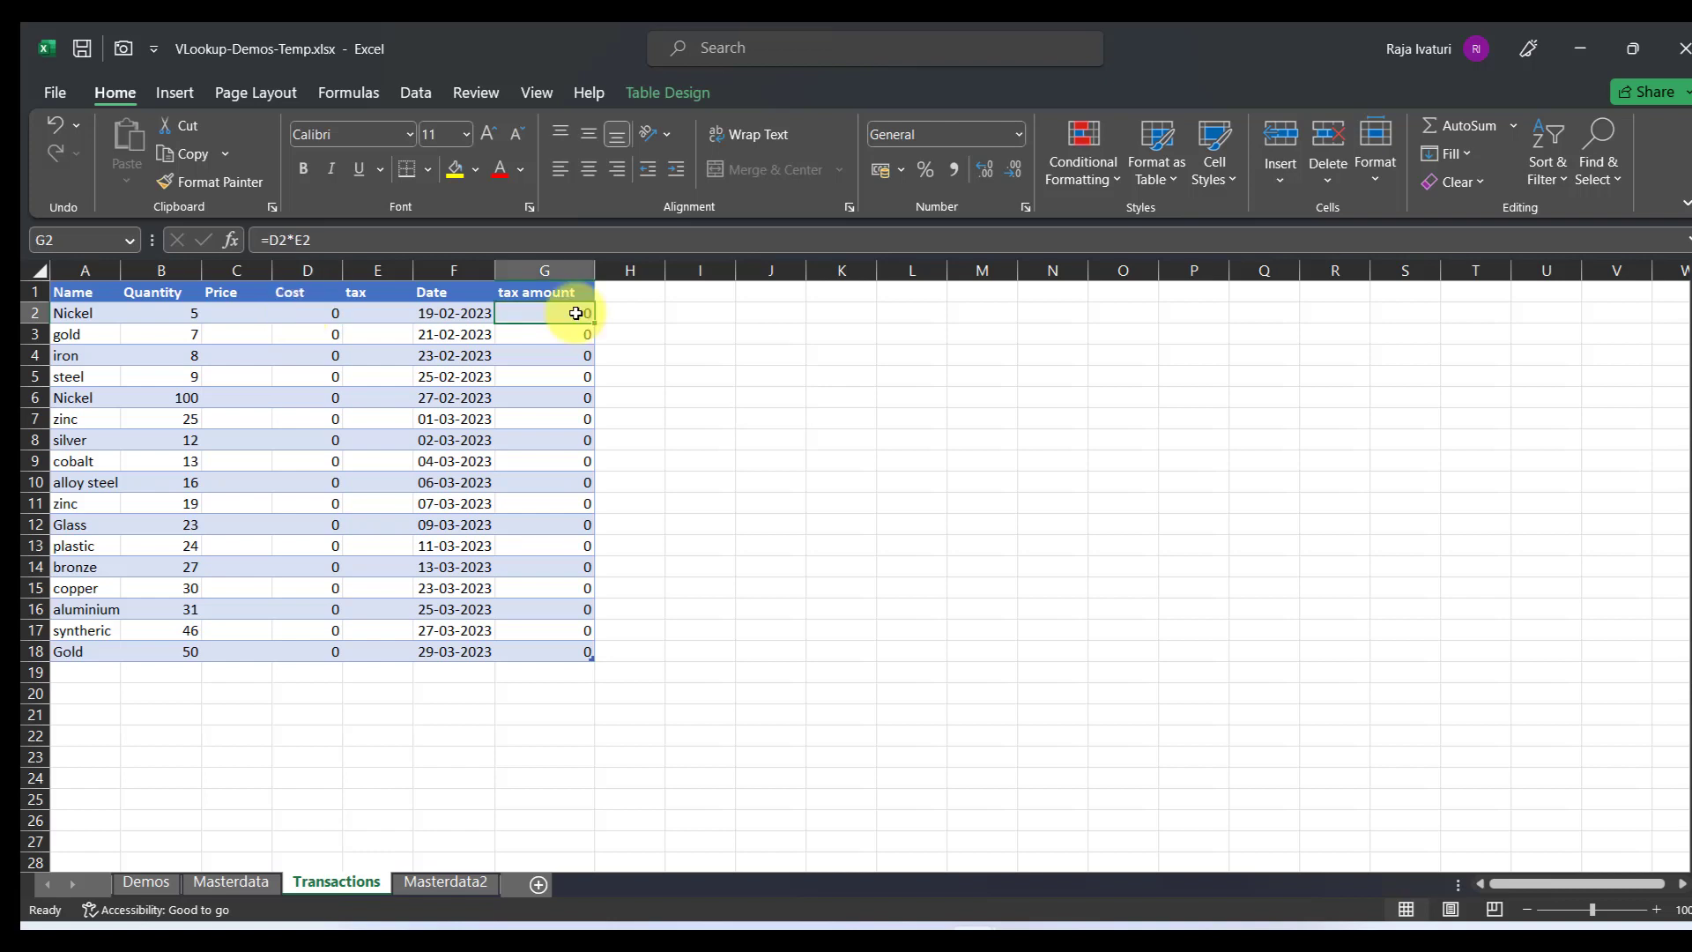
{"action": "left_click", "coordinate": [379, 315]}
{"action": "key", "text": "ctrl+shift+5"}
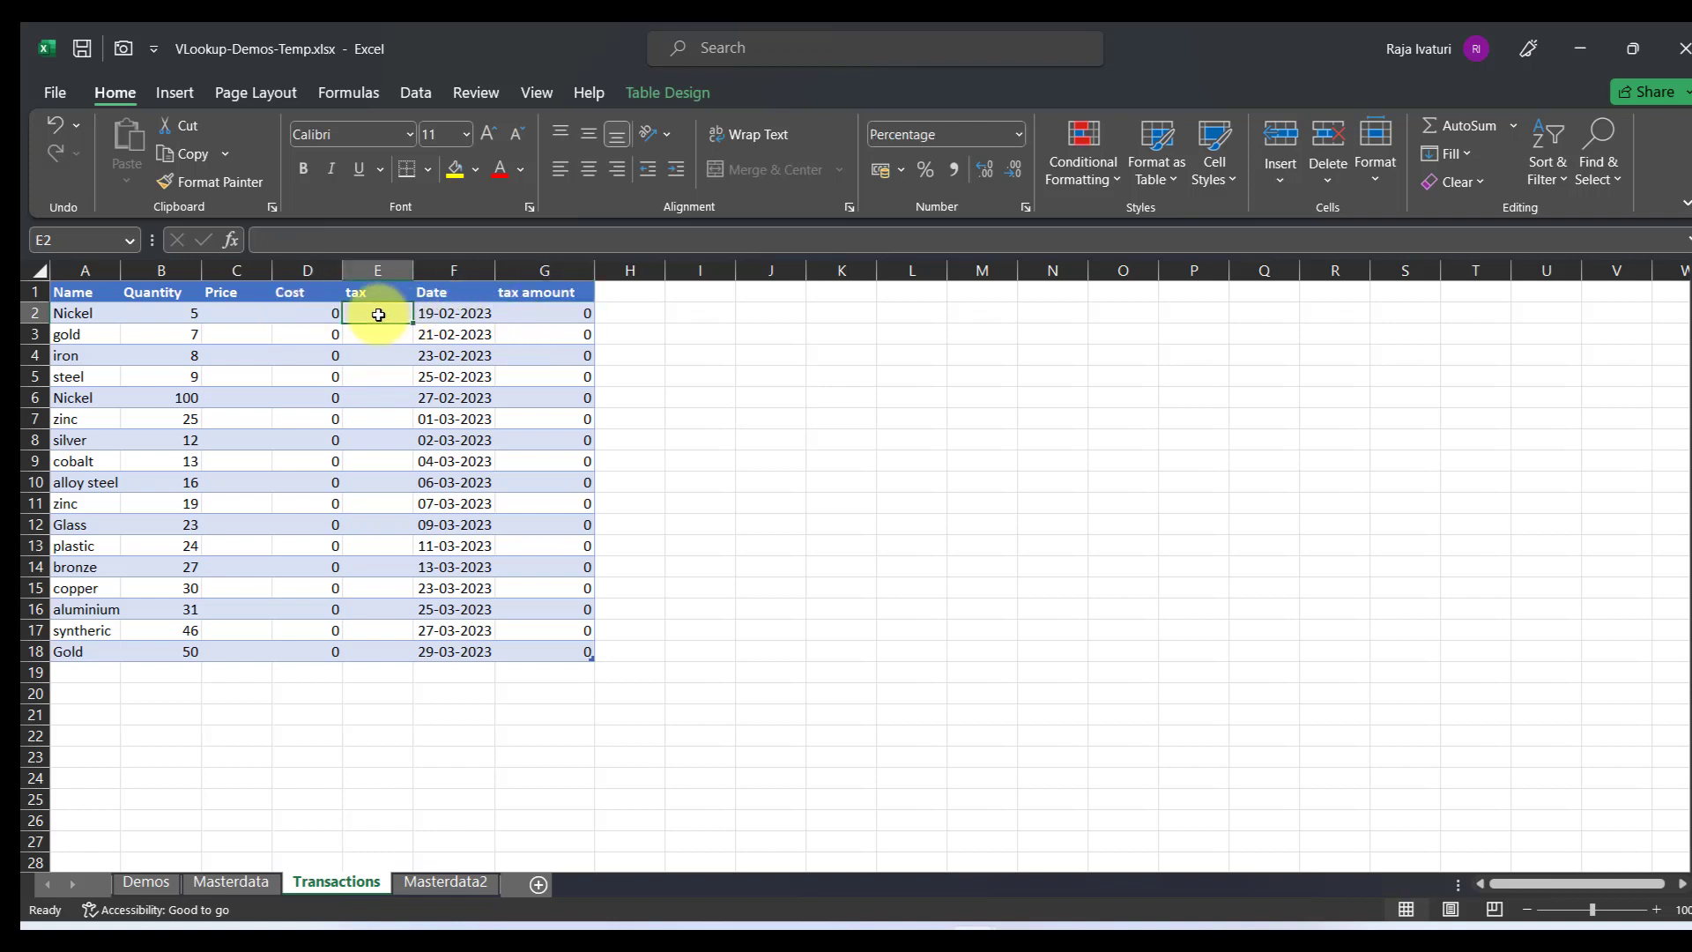
{"action": "left_click", "coordinate": [299, 317]}
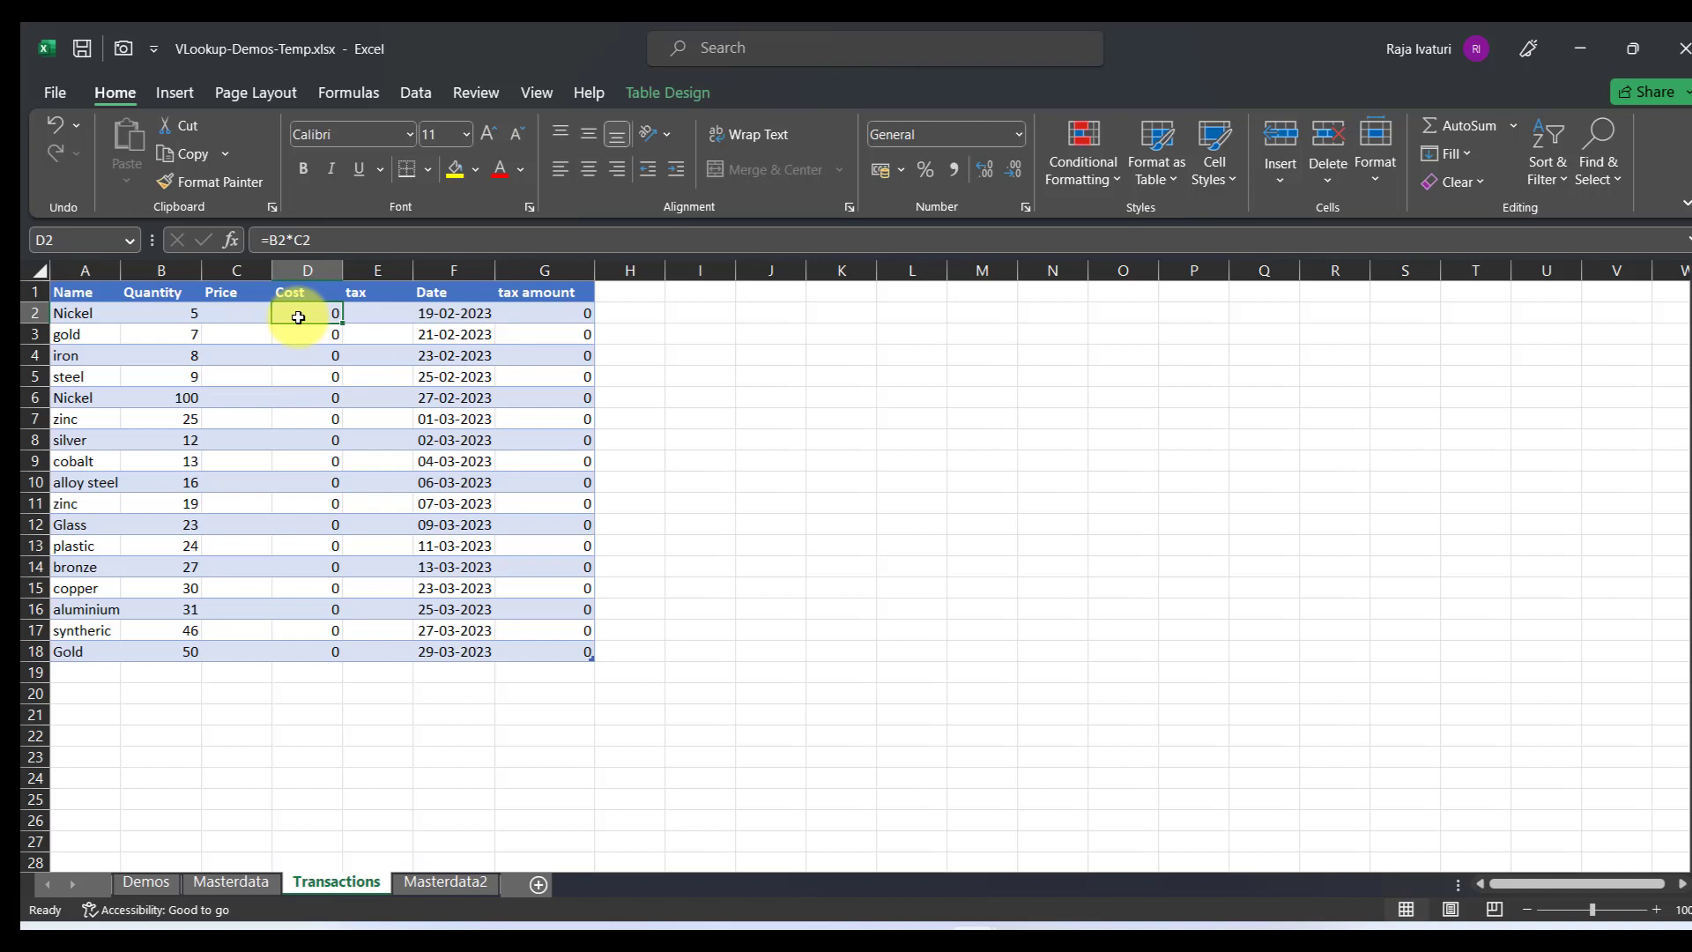
Begin a VLOOKUP formula in Price cell C2 of the Transactions sheet, using the row's Name in A2 as lookup value.
{"action": "left_click", "coordinate": [226, 314]}
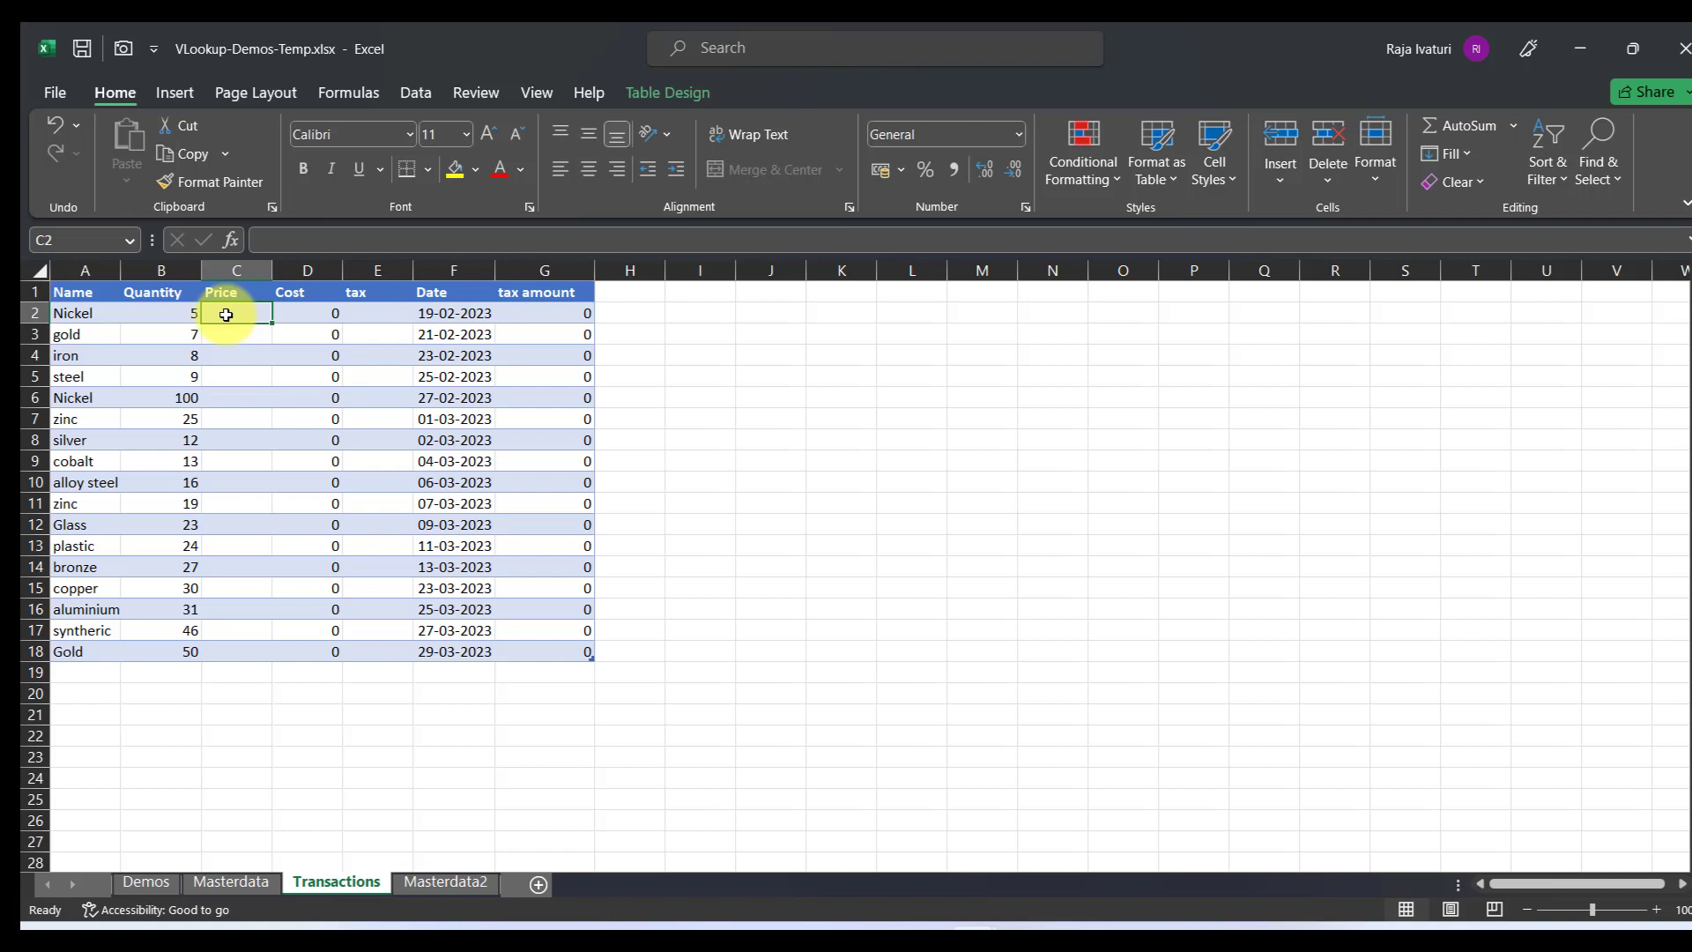
{"action": "type", "text": "=vloo"}
{"action": "key", "text": "Tab"}
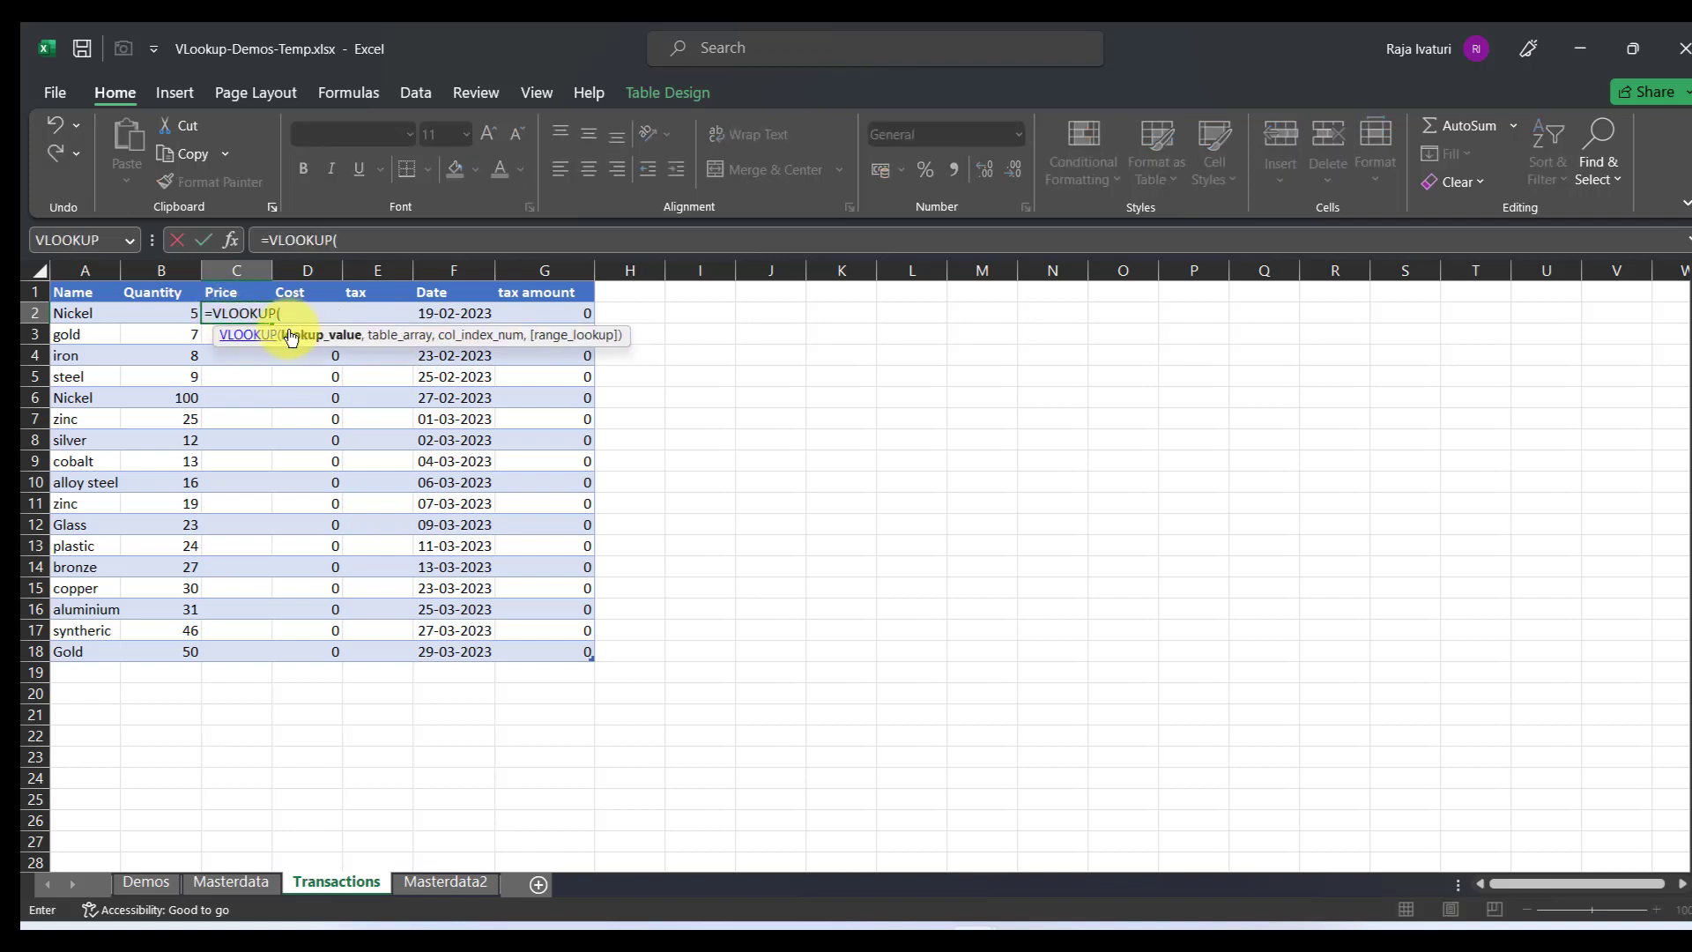
{"action": "left_click", "coordinate": [82, 312]}
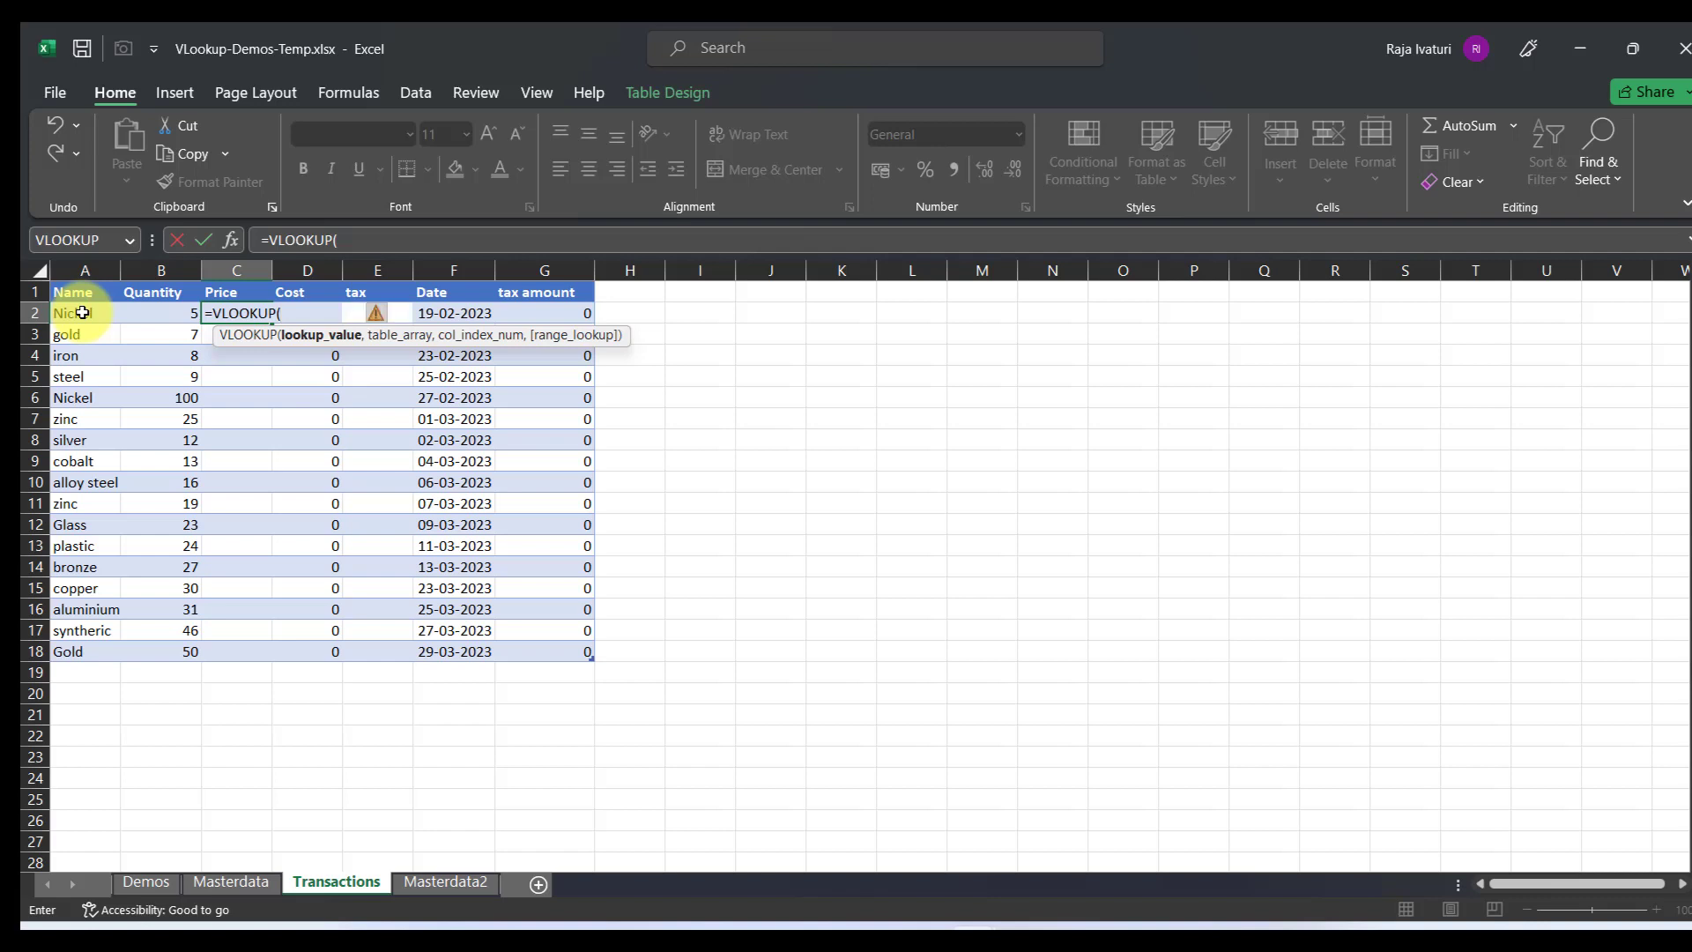
{"action": "type", "text": ","}
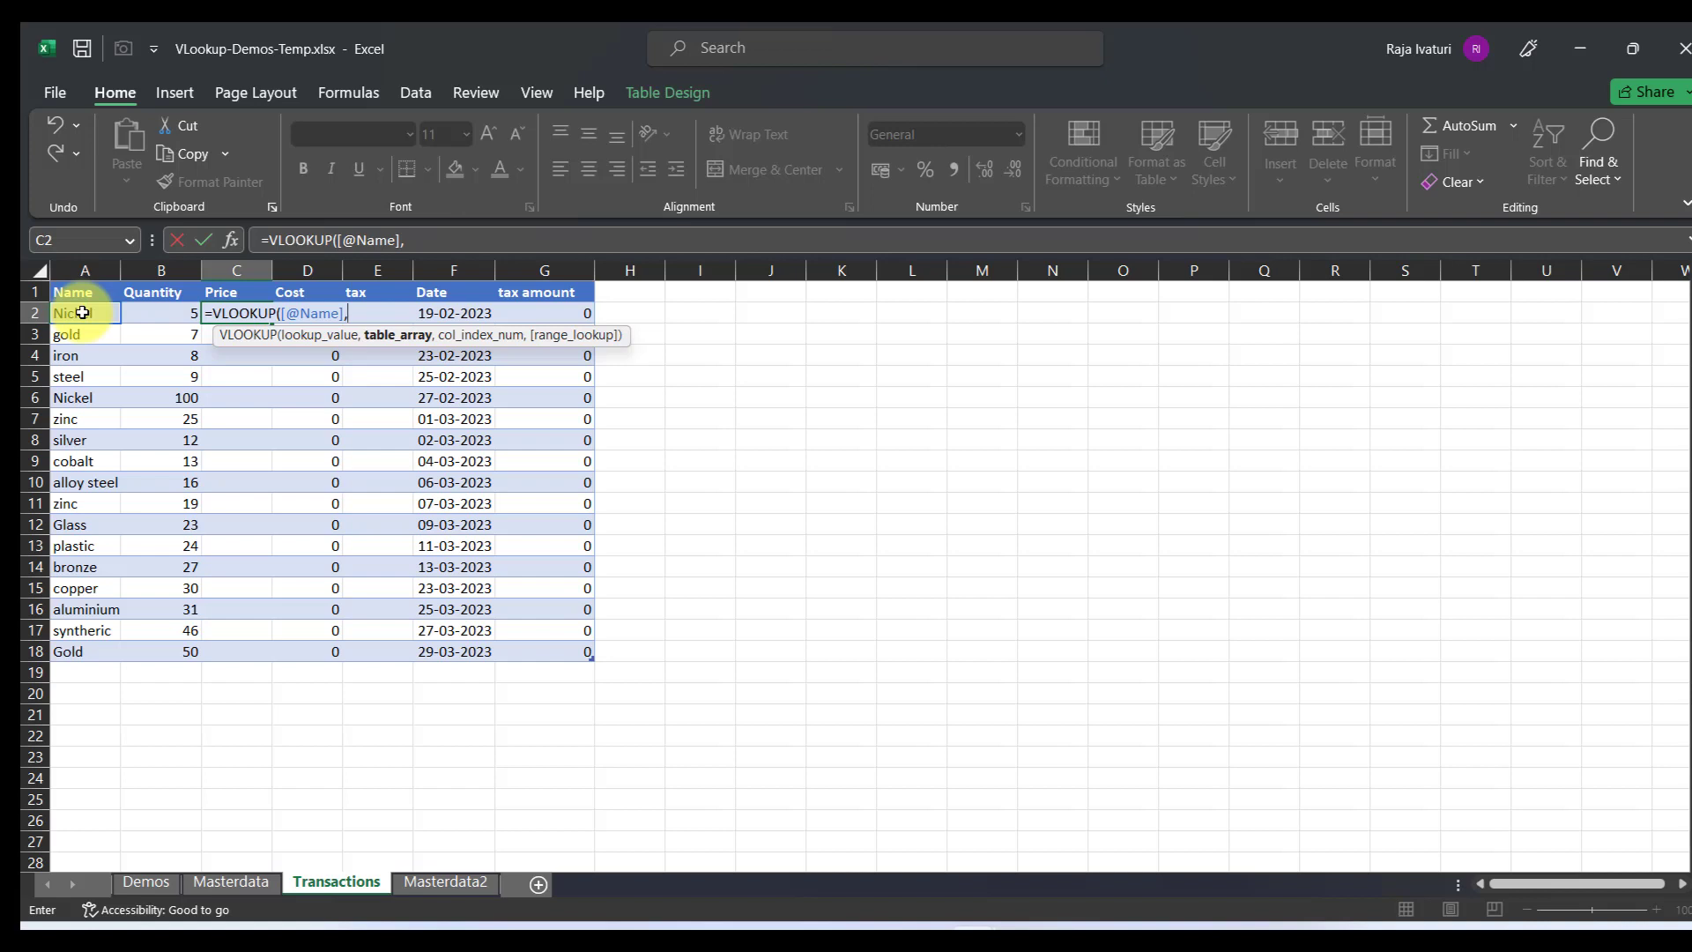
Set the formula's table array to the entire columns B:E of the Masterdata sheet.
{"action": "left_click", "coordinate": [228, 879]}
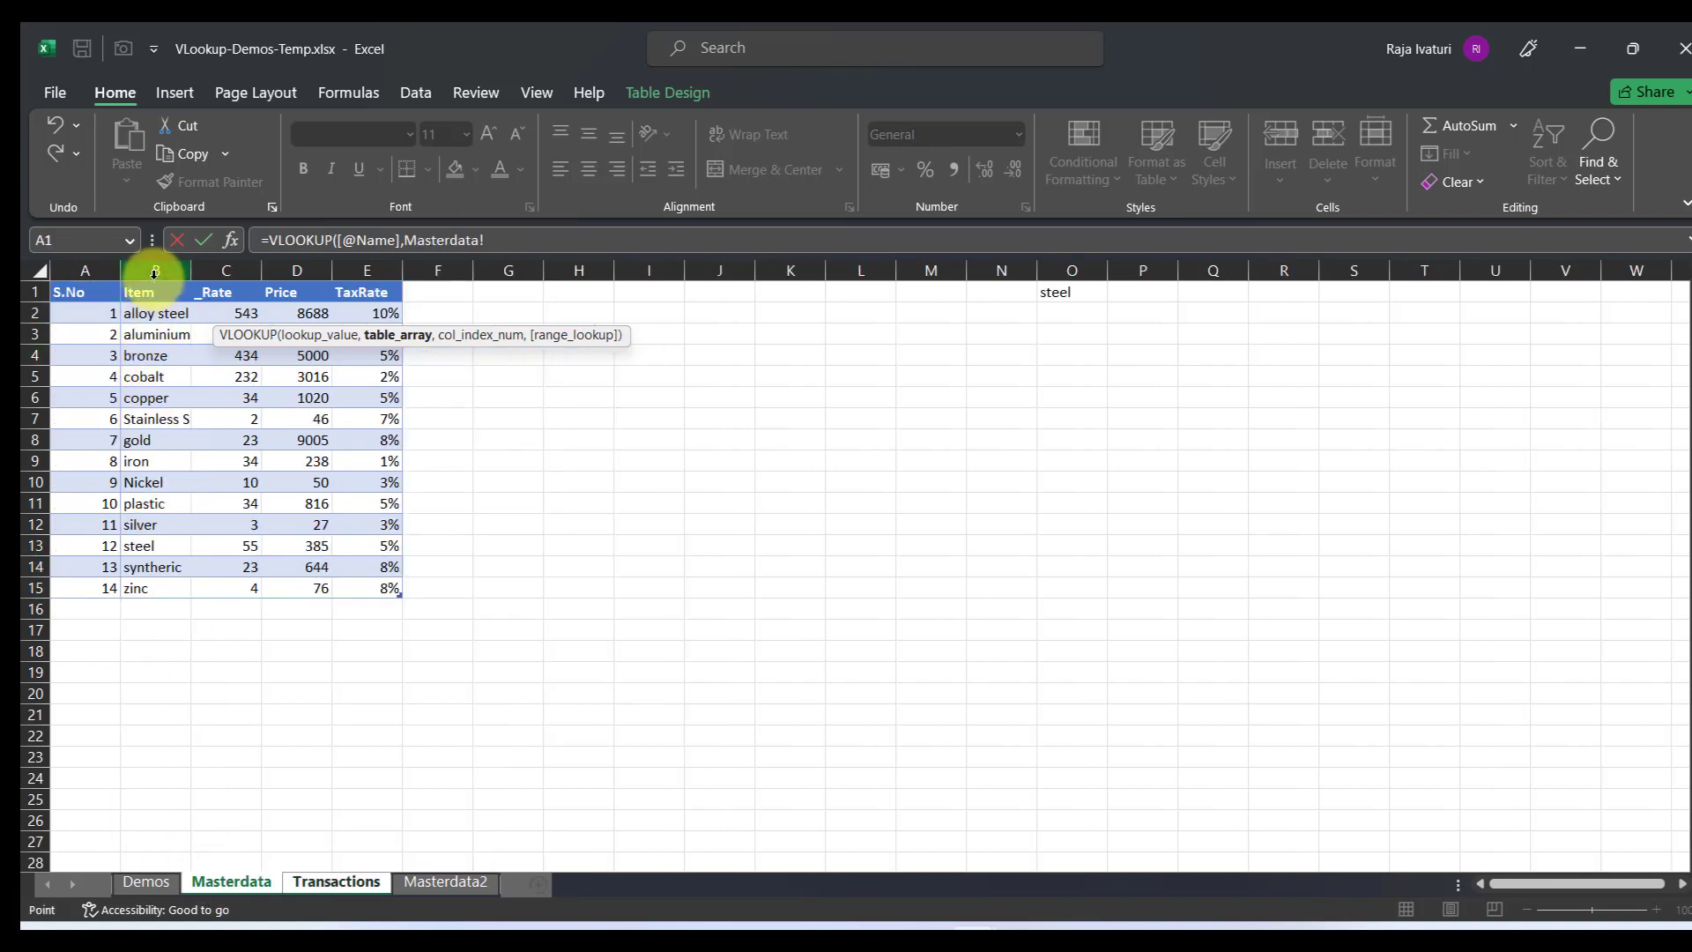
{"action": "left_click_drag", "start_coordinate": [154, 273], "coordinate": [360, 280]}
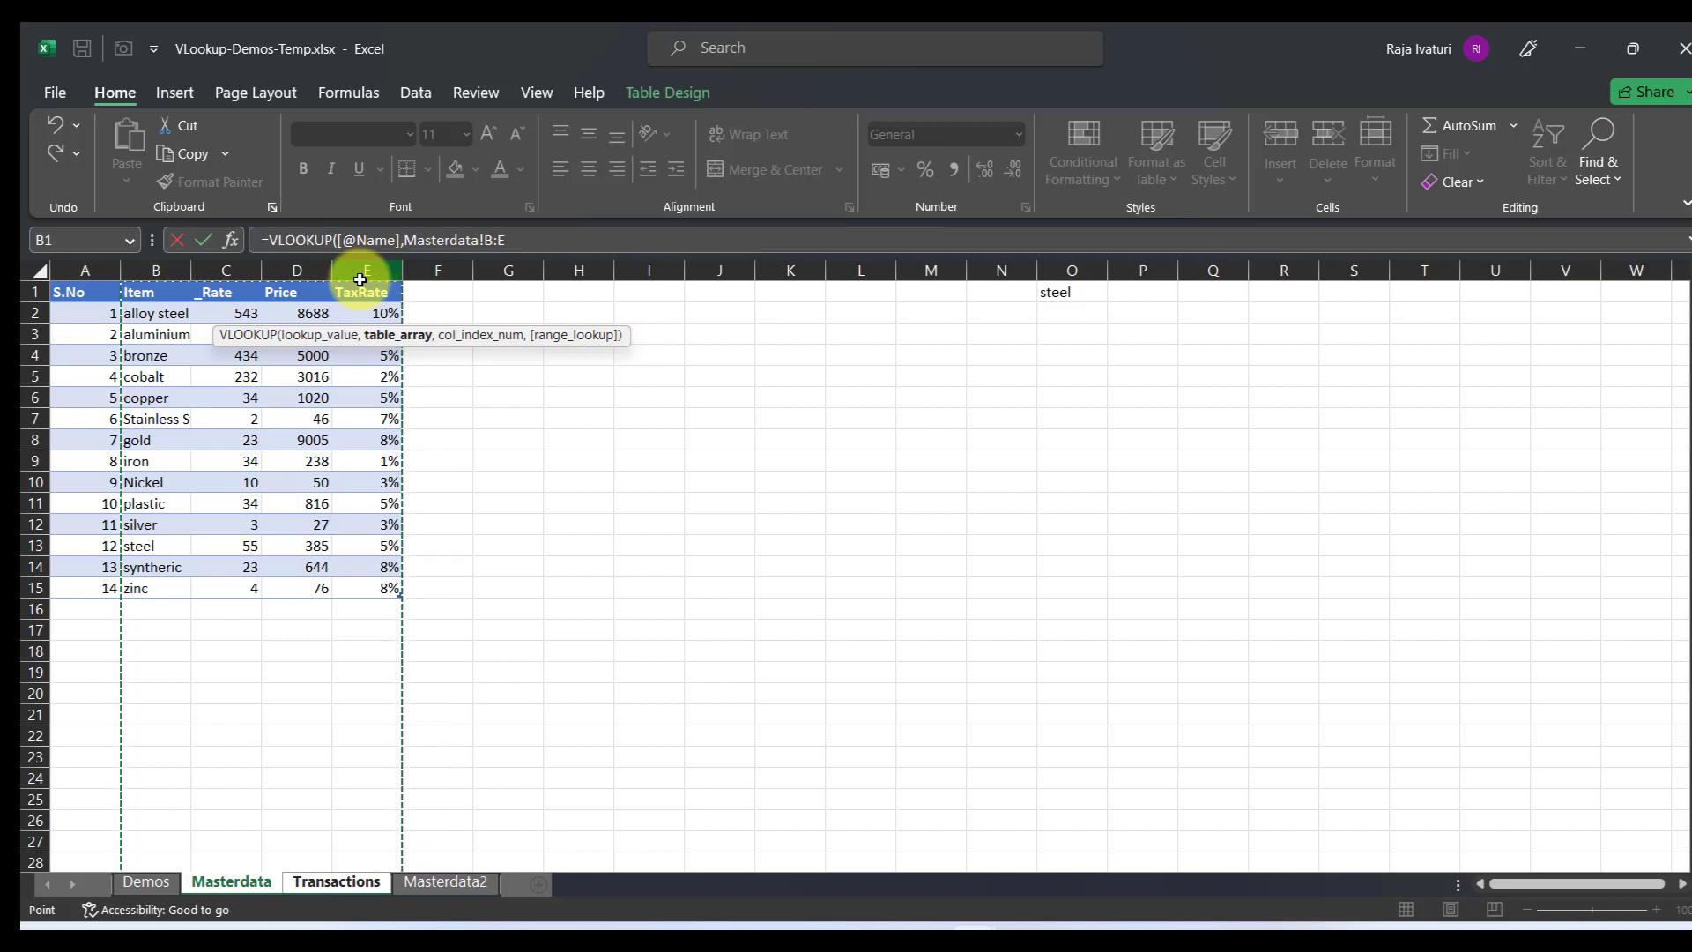
{"action": "left_click_drag", "start_coordinate": [137, 293], "coordinate": [355, 588]}
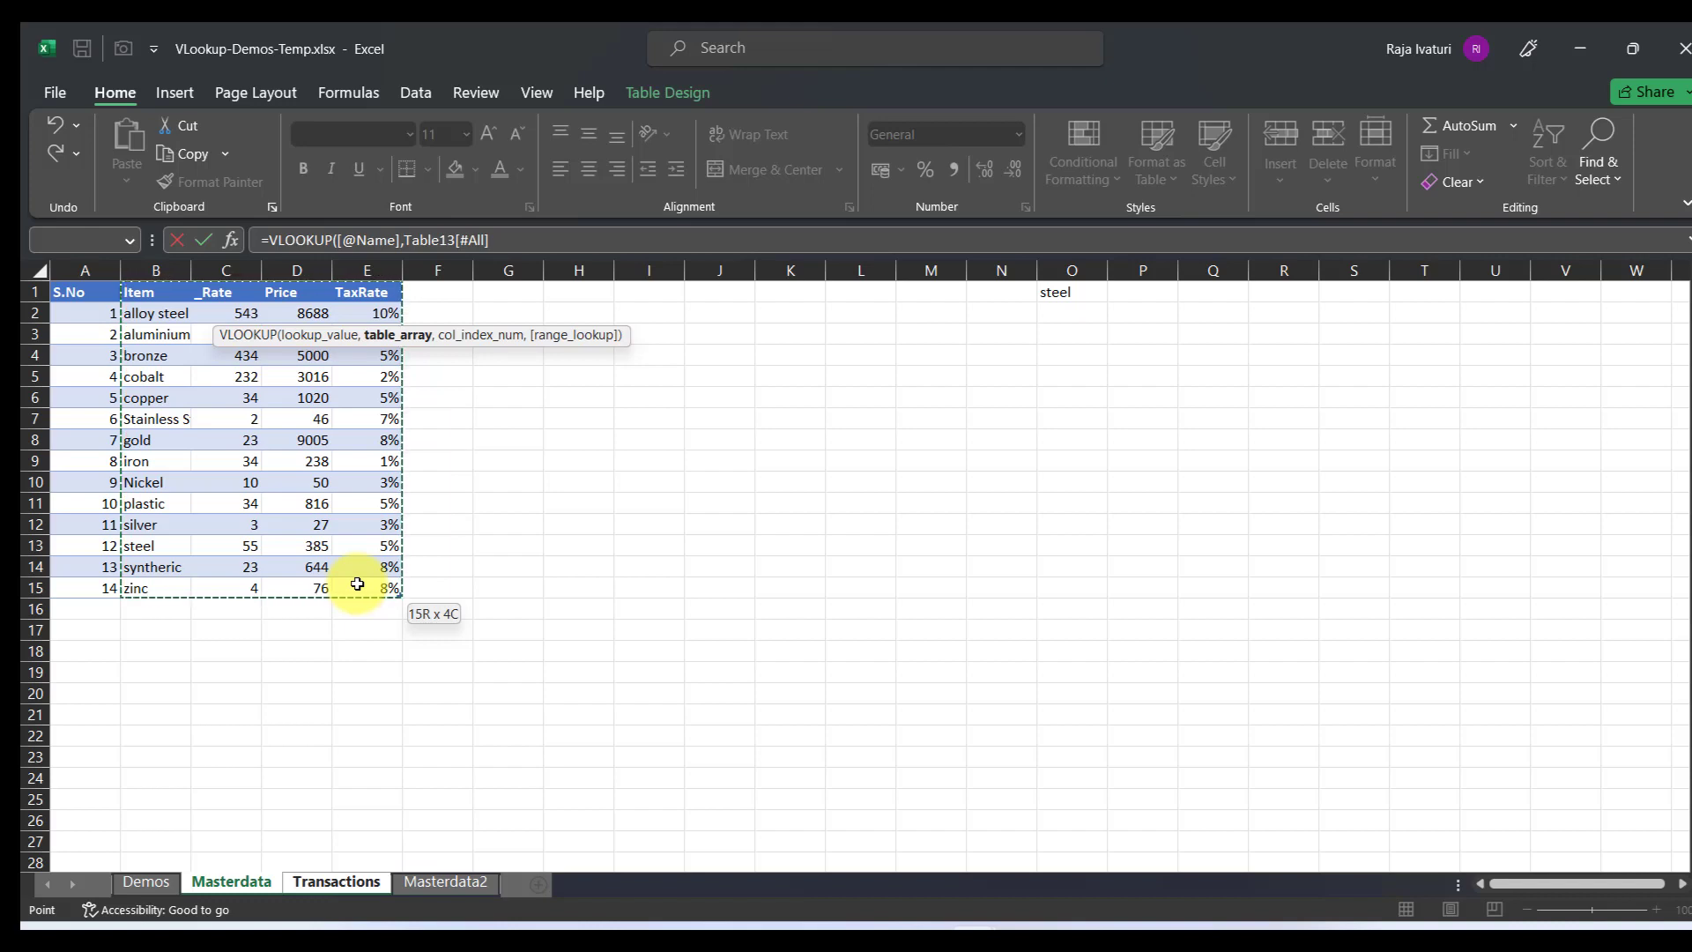
{"action": "left_click_drag", "start_coordinate": [155, 264], "coordinate": [363, 275]}
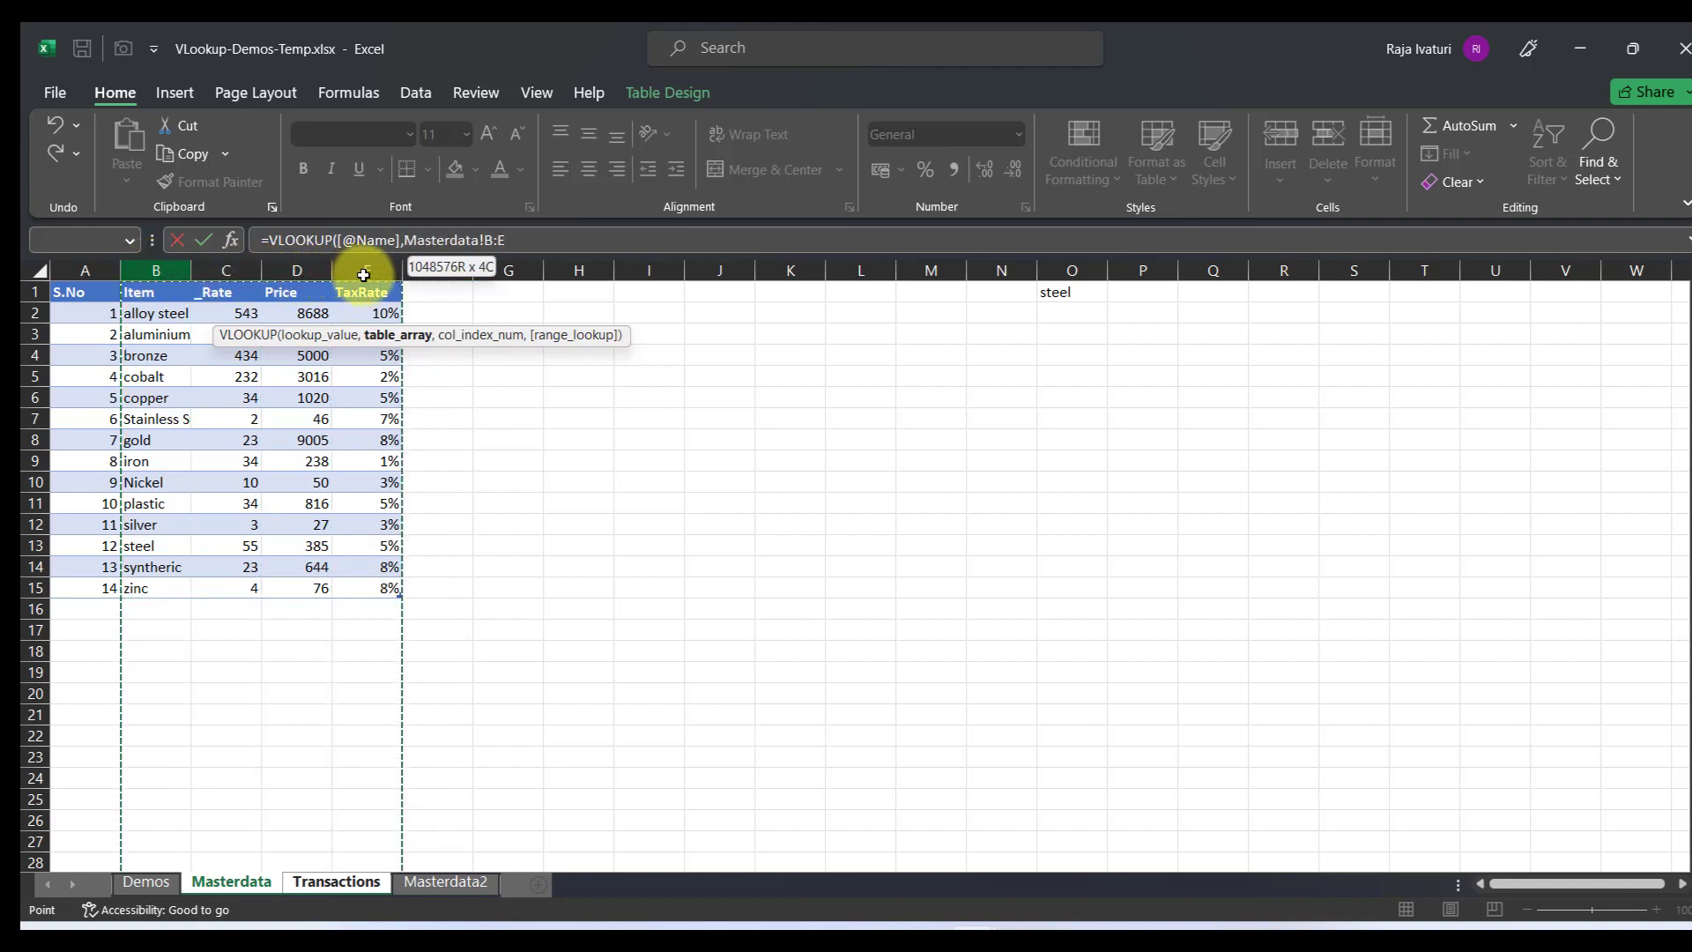
{"action": "left_click", "coordinate": [530, 237]}
{"action": "type", "text": ","}
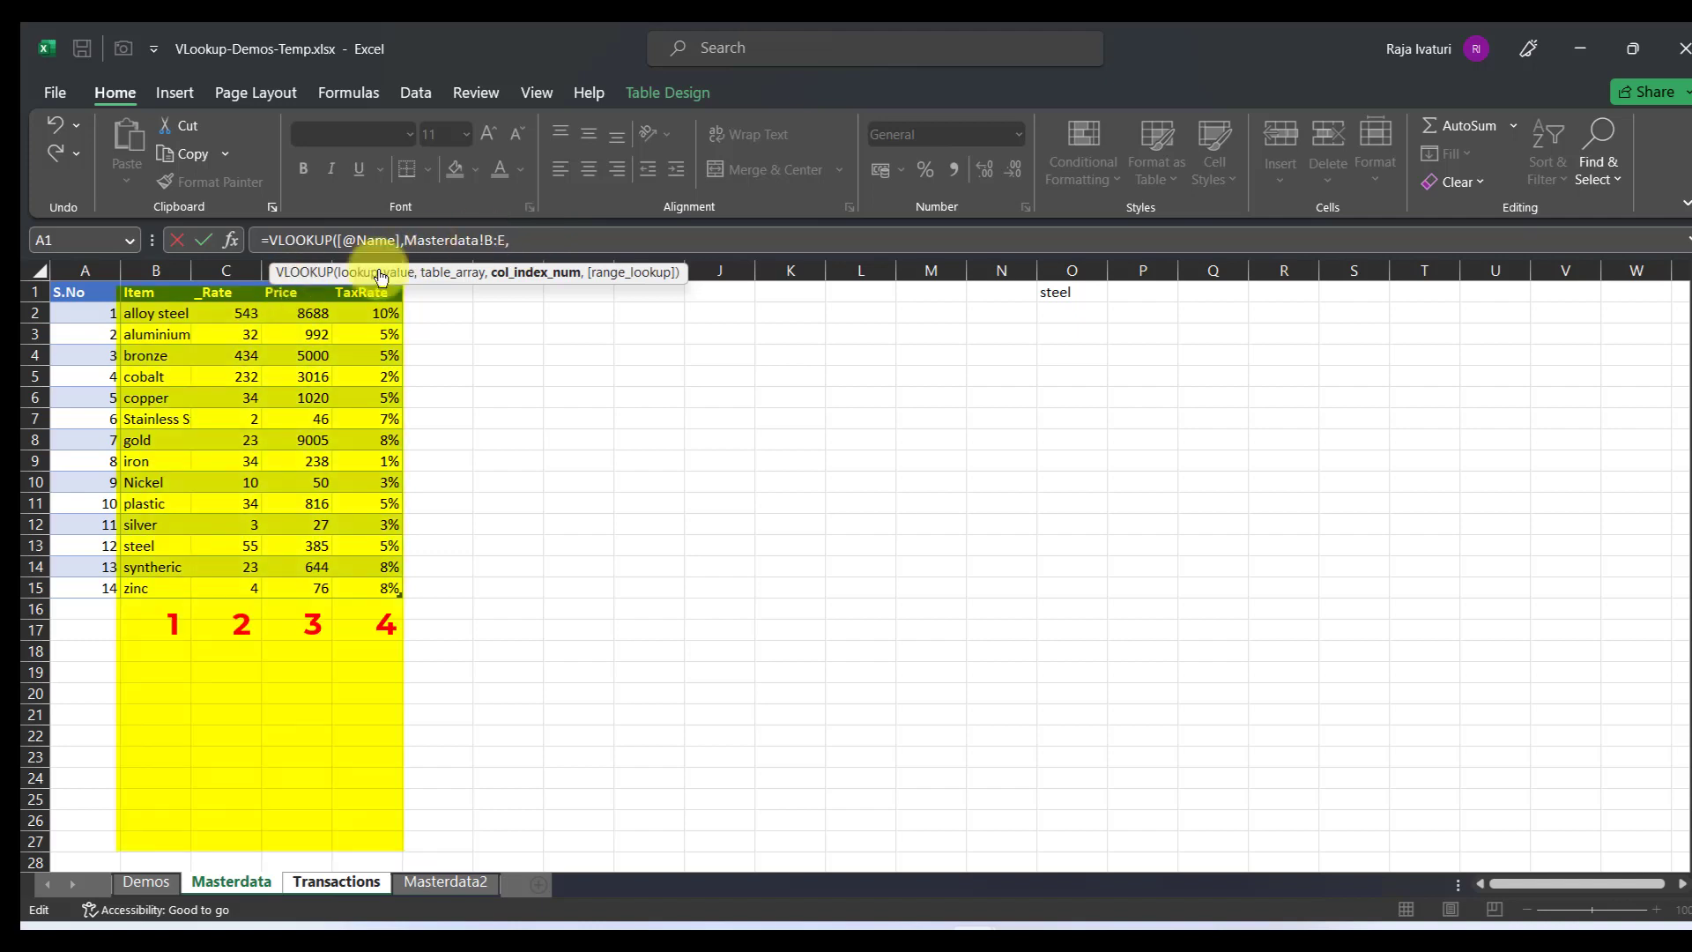
Complete the VLOOKUP with column index 3 and exact match 0, and enter it in the Price column.
{"action": "type", "text": "3,"}
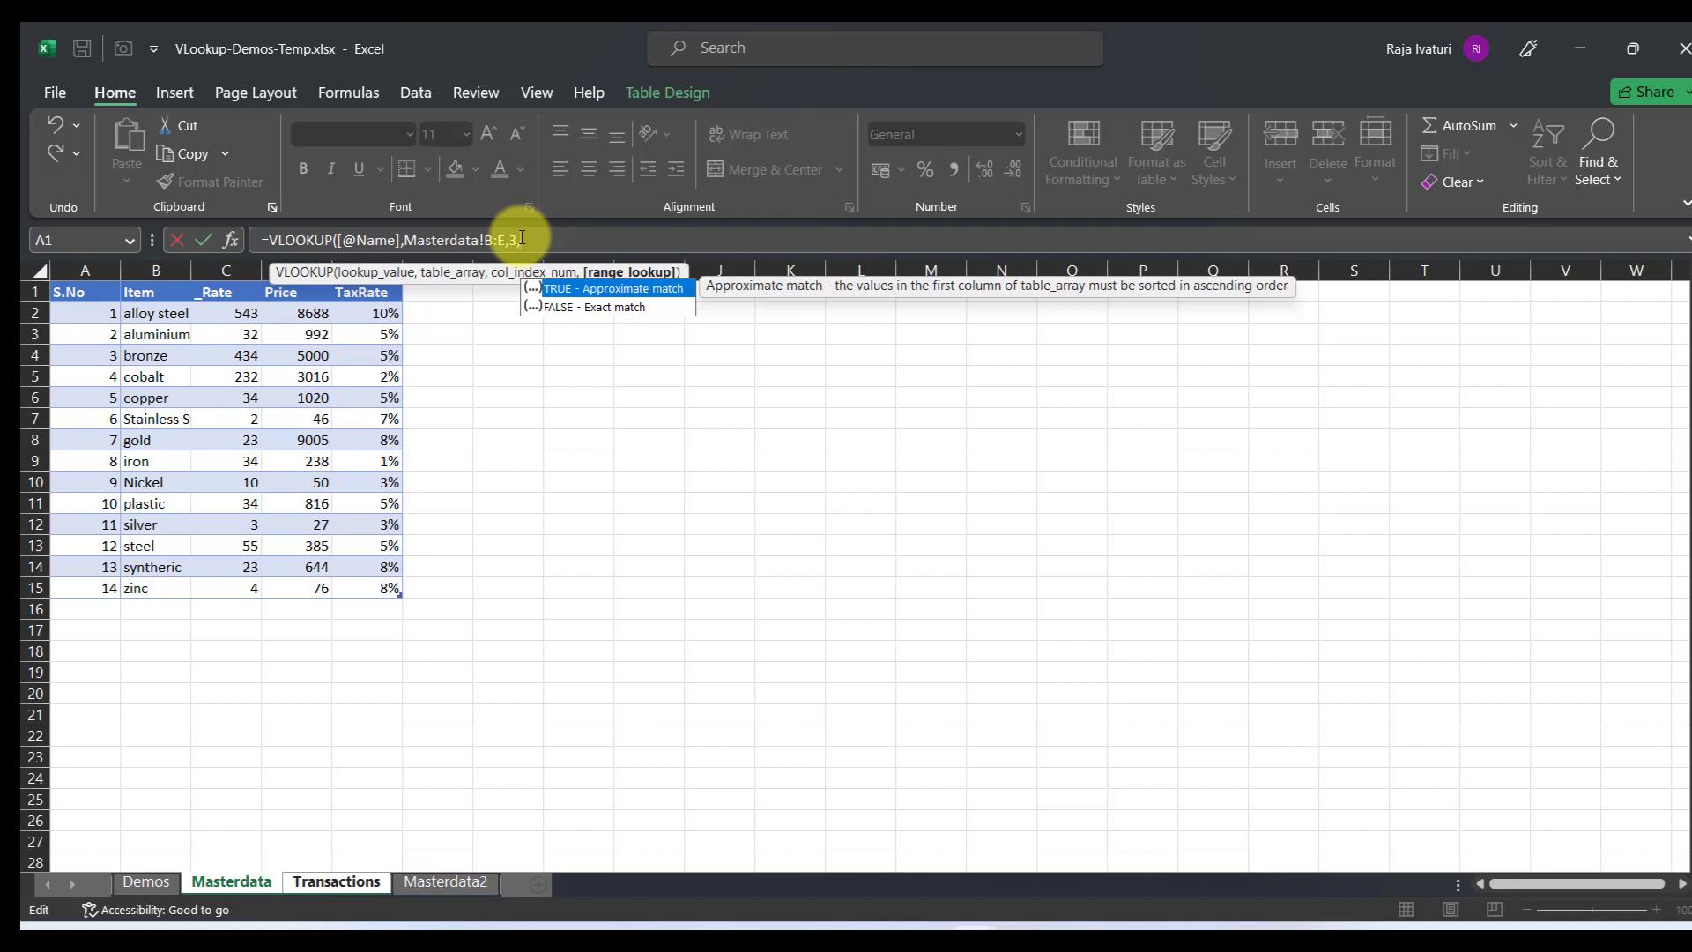
{"action": "type", "text": "0"}
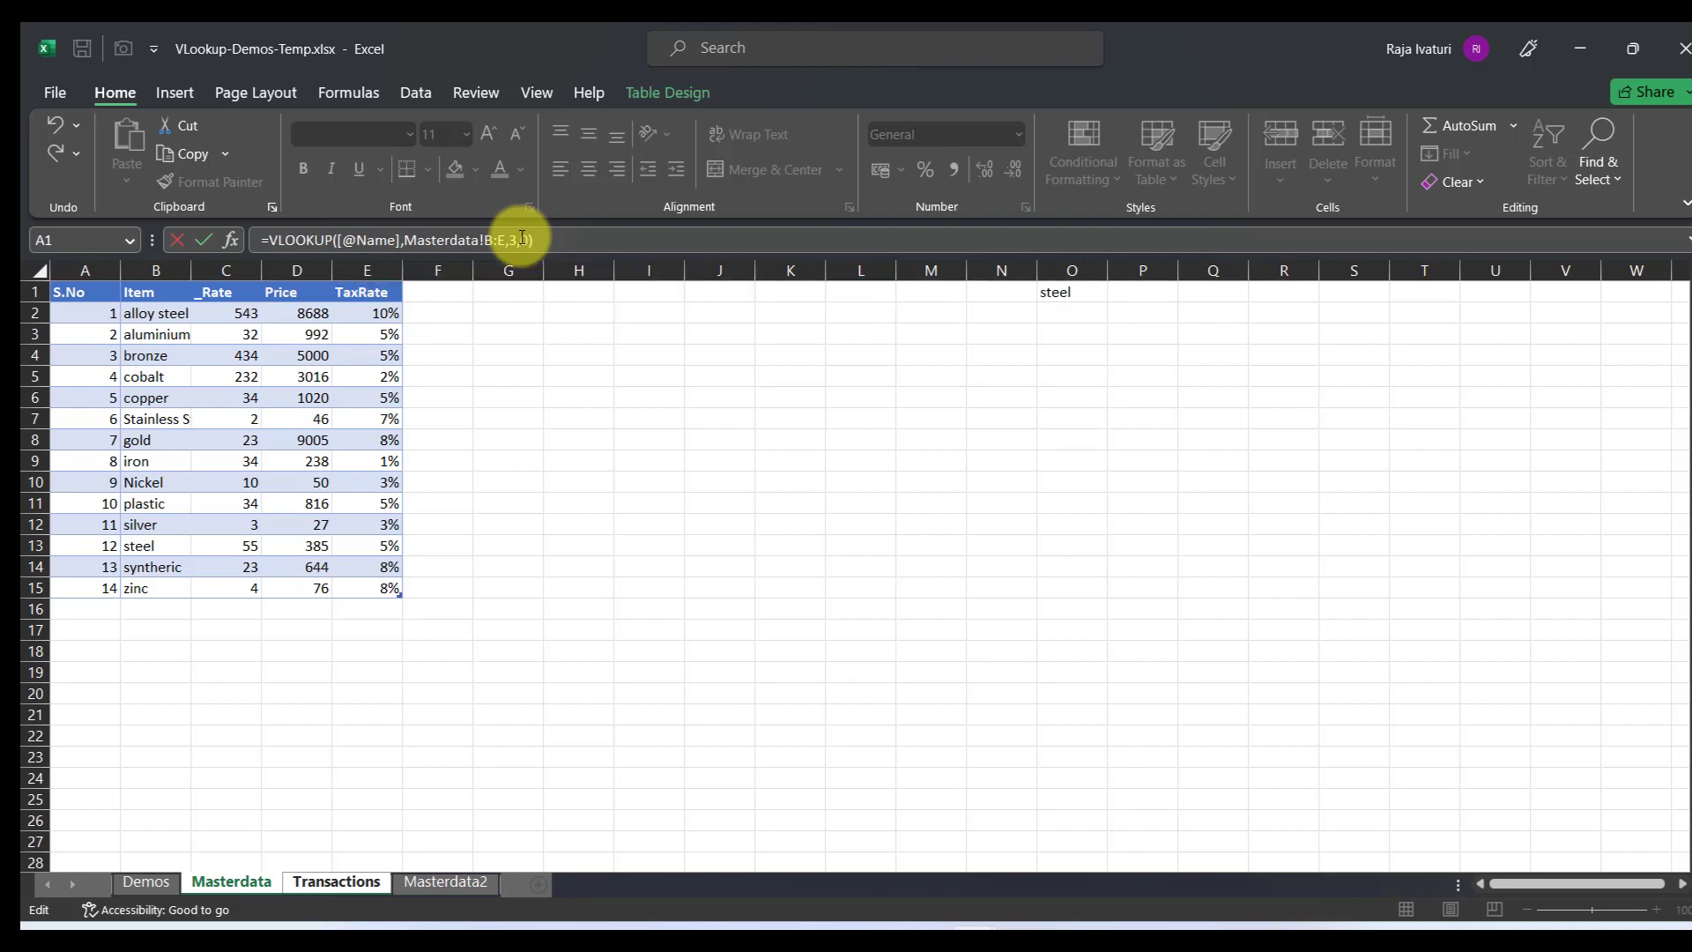
{"action": "key", "text": "Tab"}
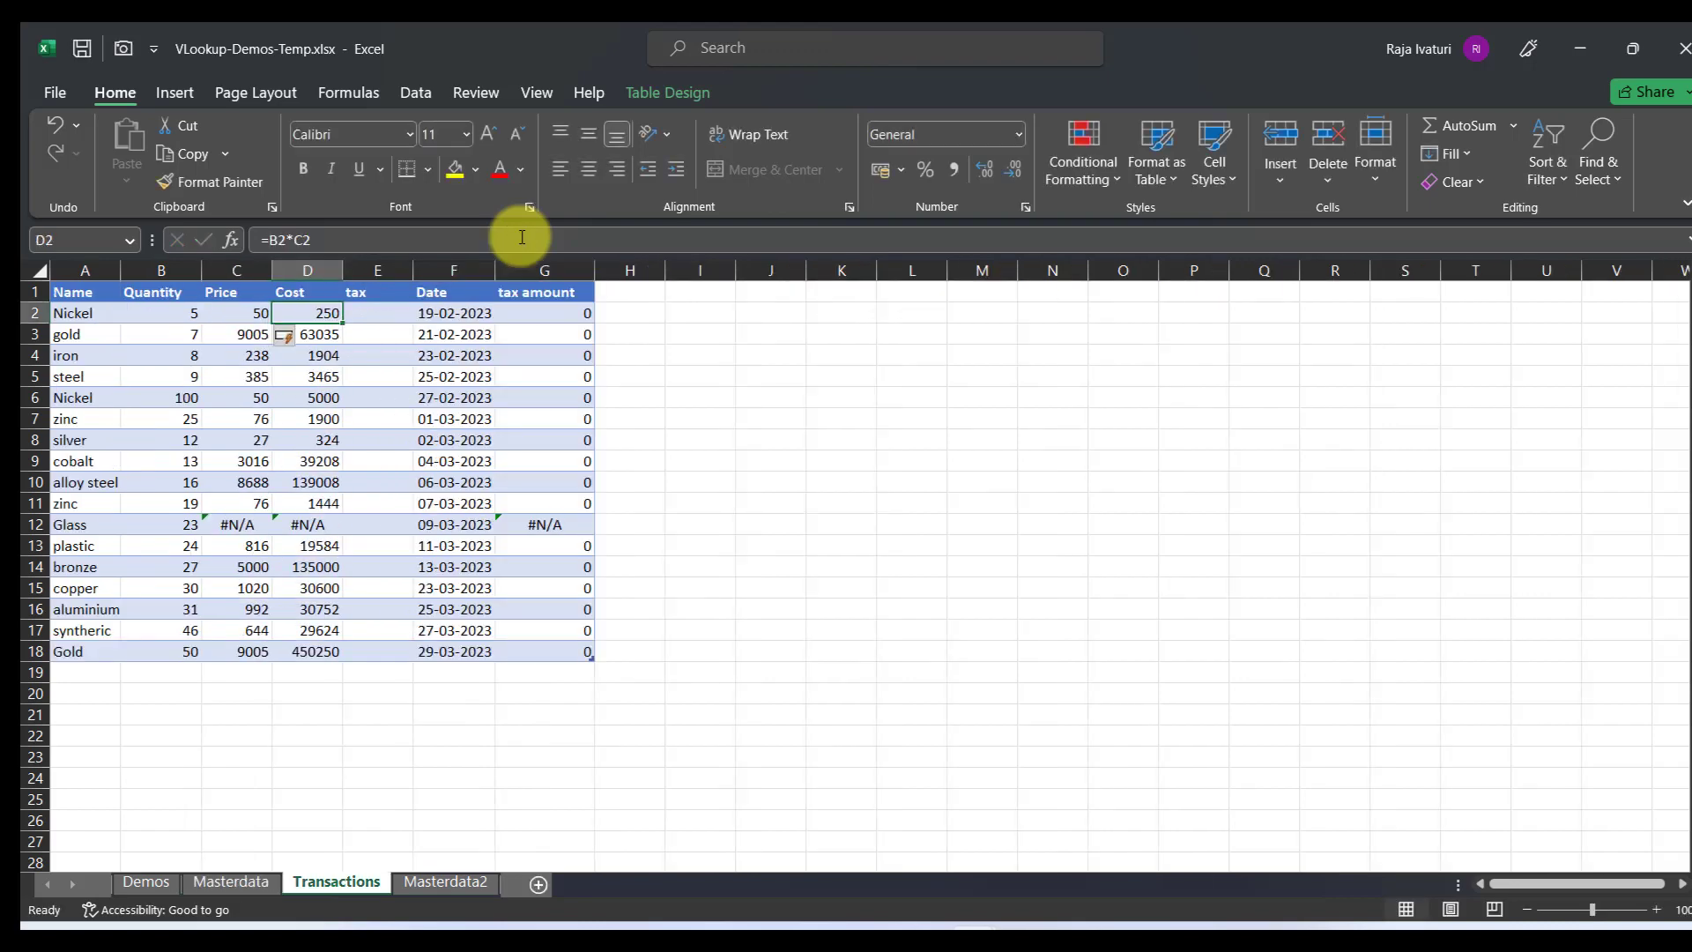
Check the price and cost formulas in row 2 and inspect the Glass row on the Transactions sheet.
{"action": "left_click", "coordinate": [240, 314]}
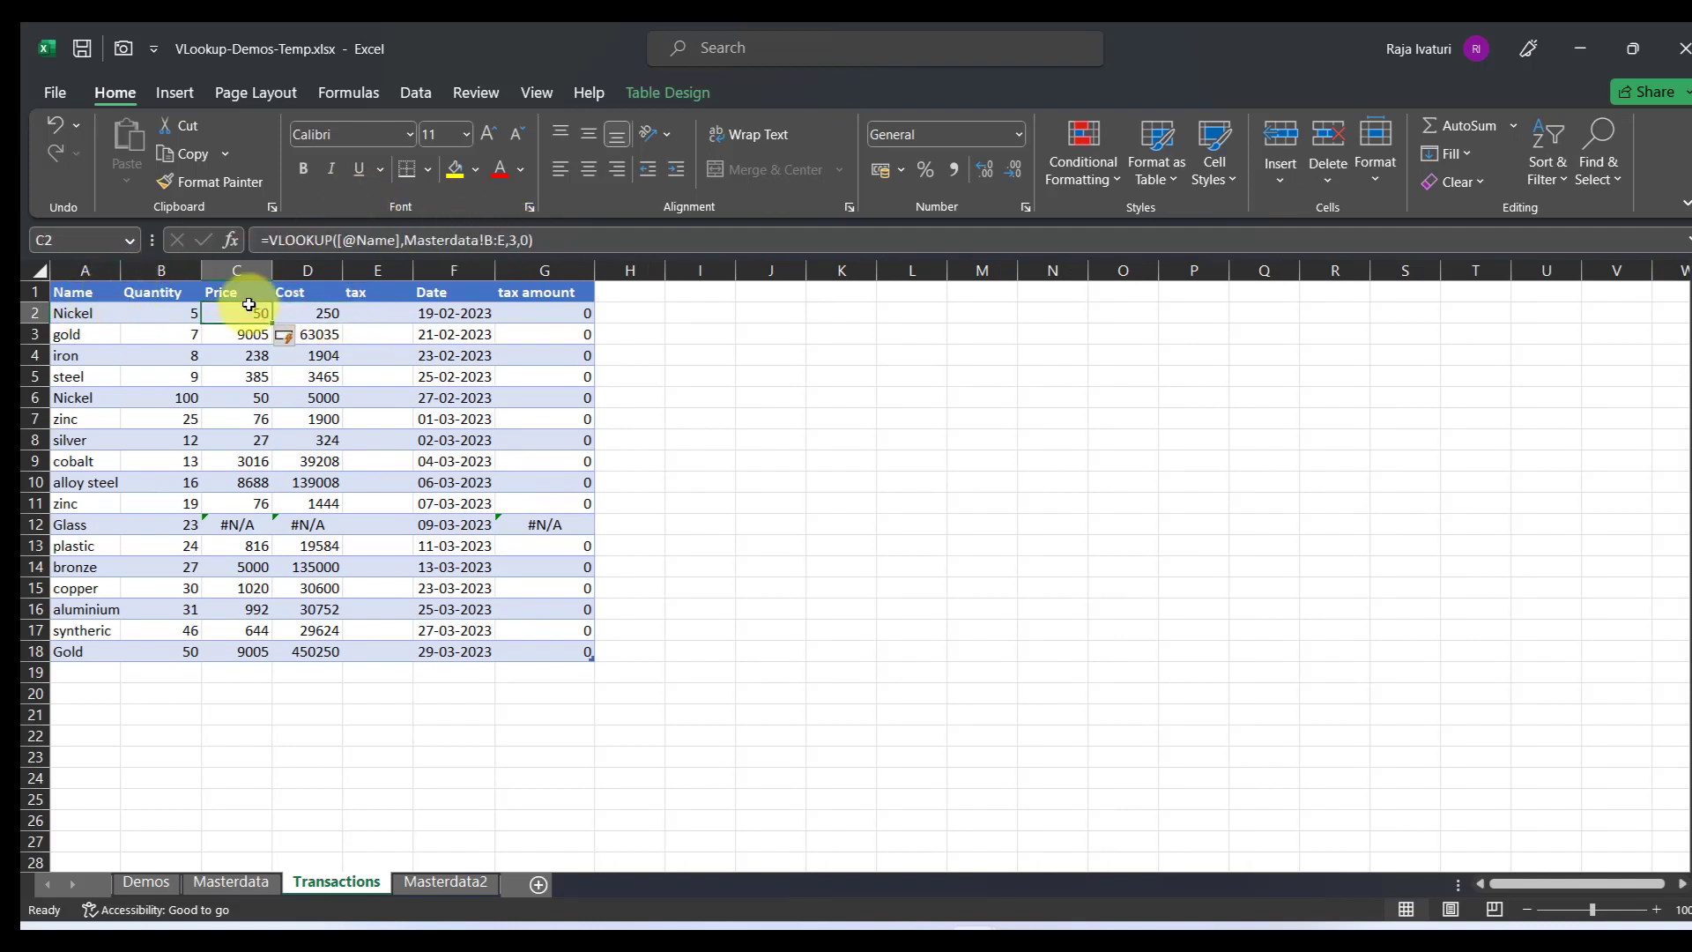
{"action": "left_click", "coordinate": [308, 311]}
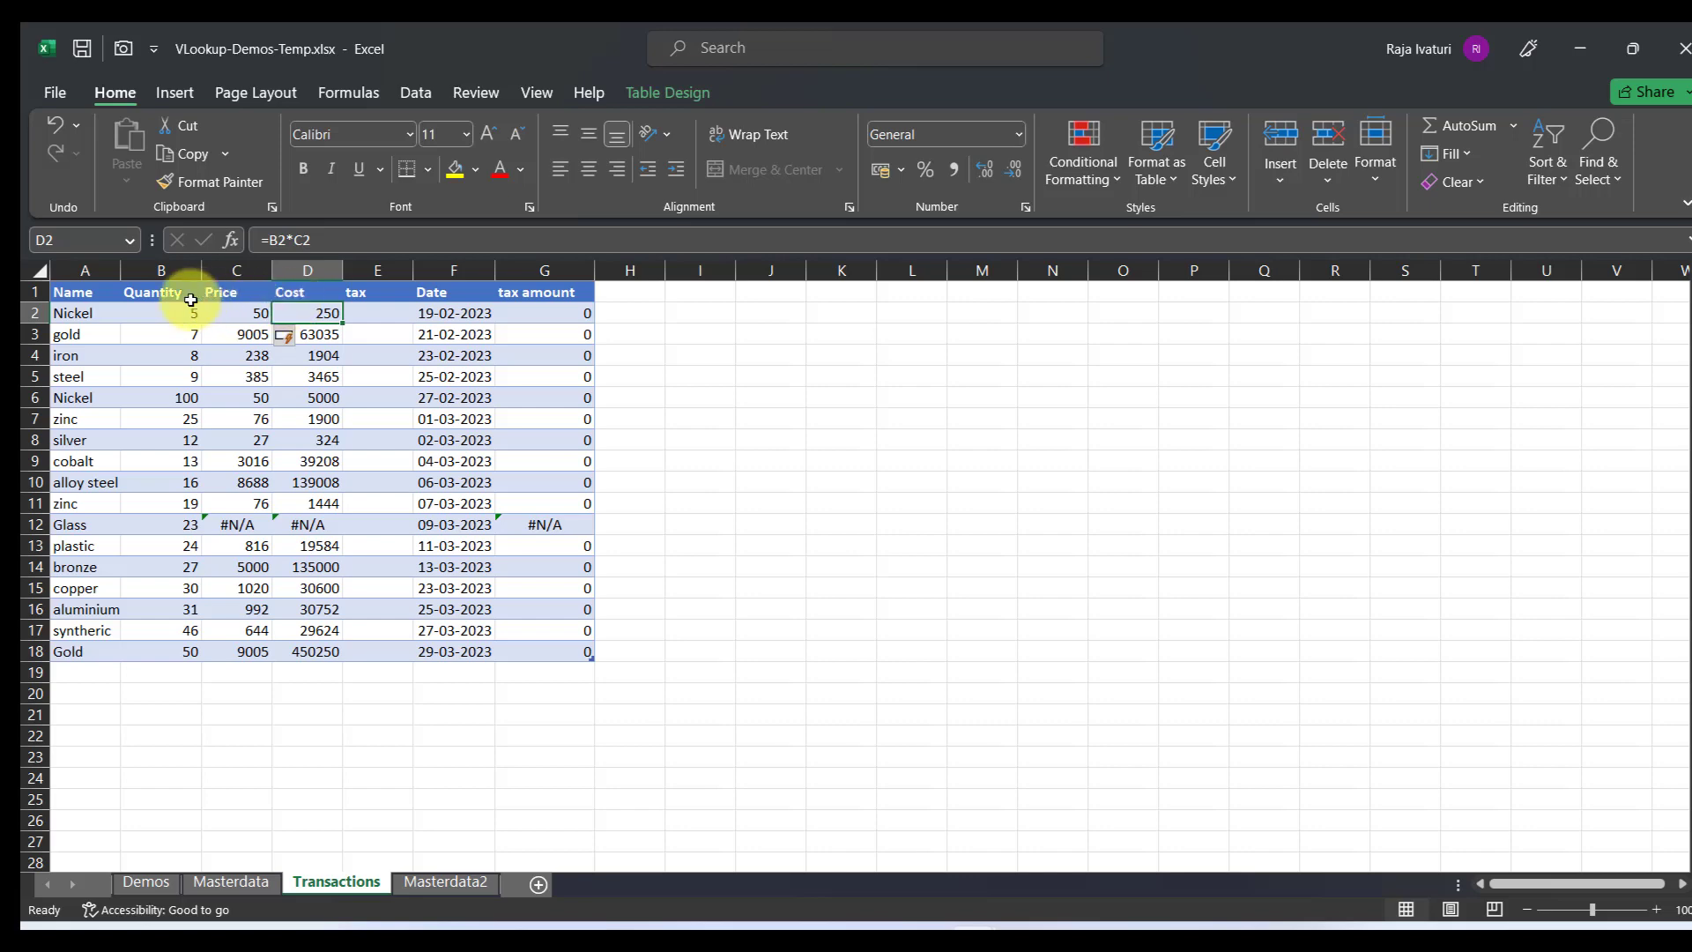
{"action": "left_click", "coordinate": [231, 527]}
{"action": "left_click", "coordinate": [43, 526]}
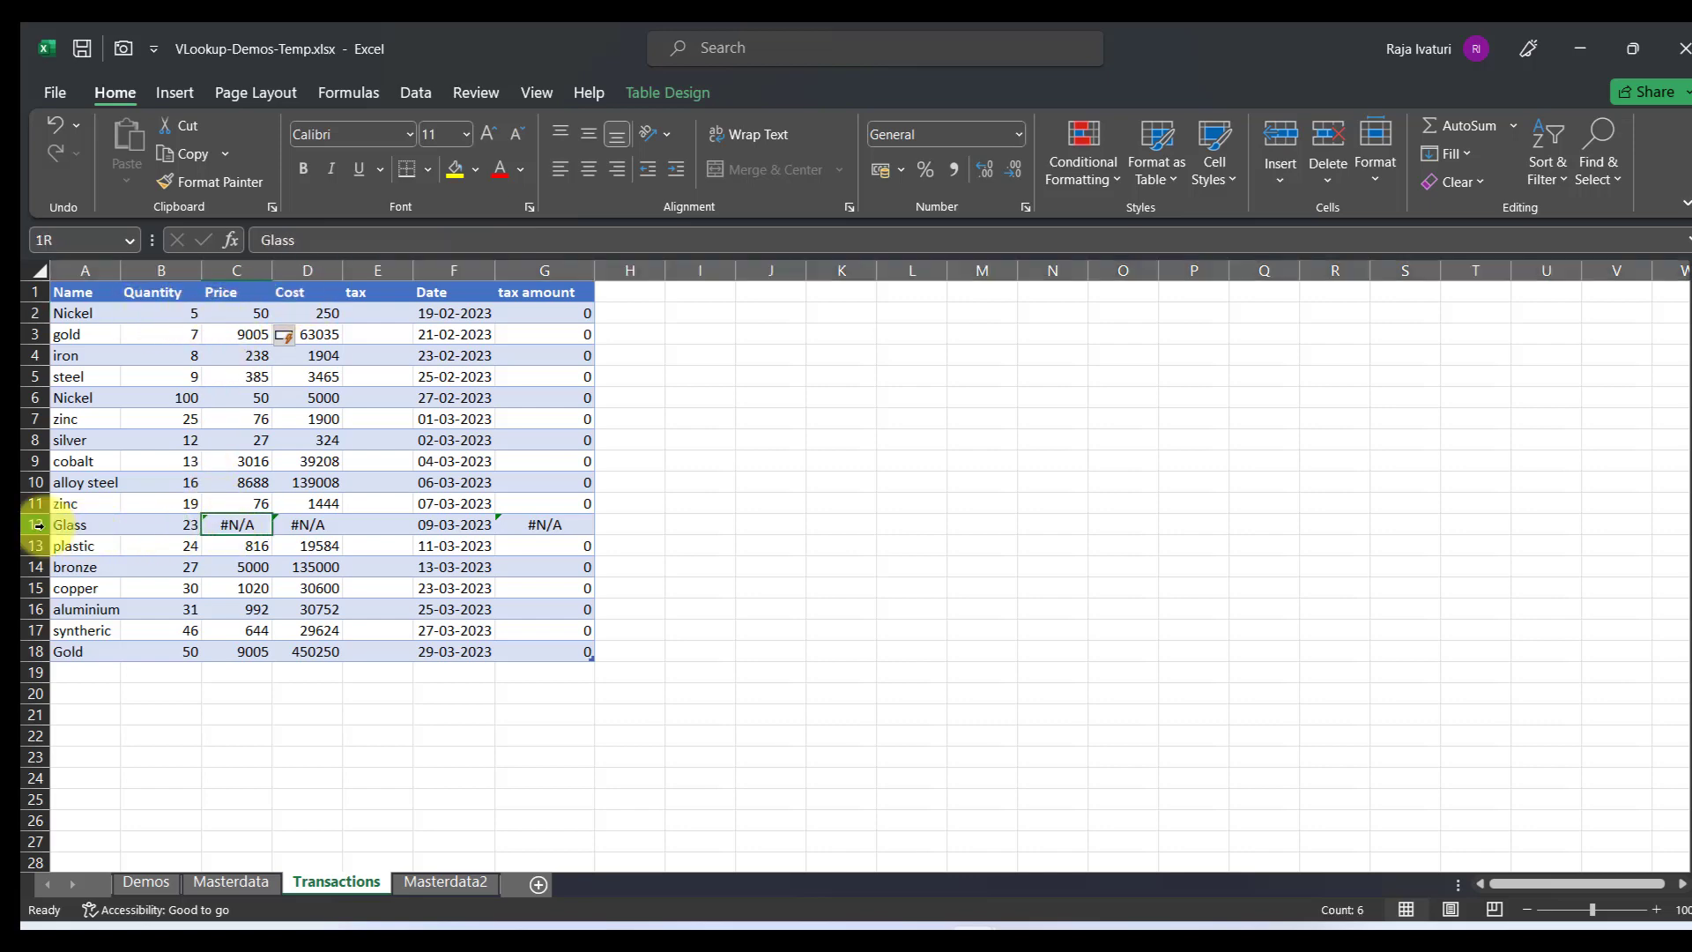
Add glass in row 16 of the Masterdata sheet with rate 15, price 500 and tax rate 5%, and recheck the Glass transaction.
{"action": "left_click", "coordinate": [231, 883]}
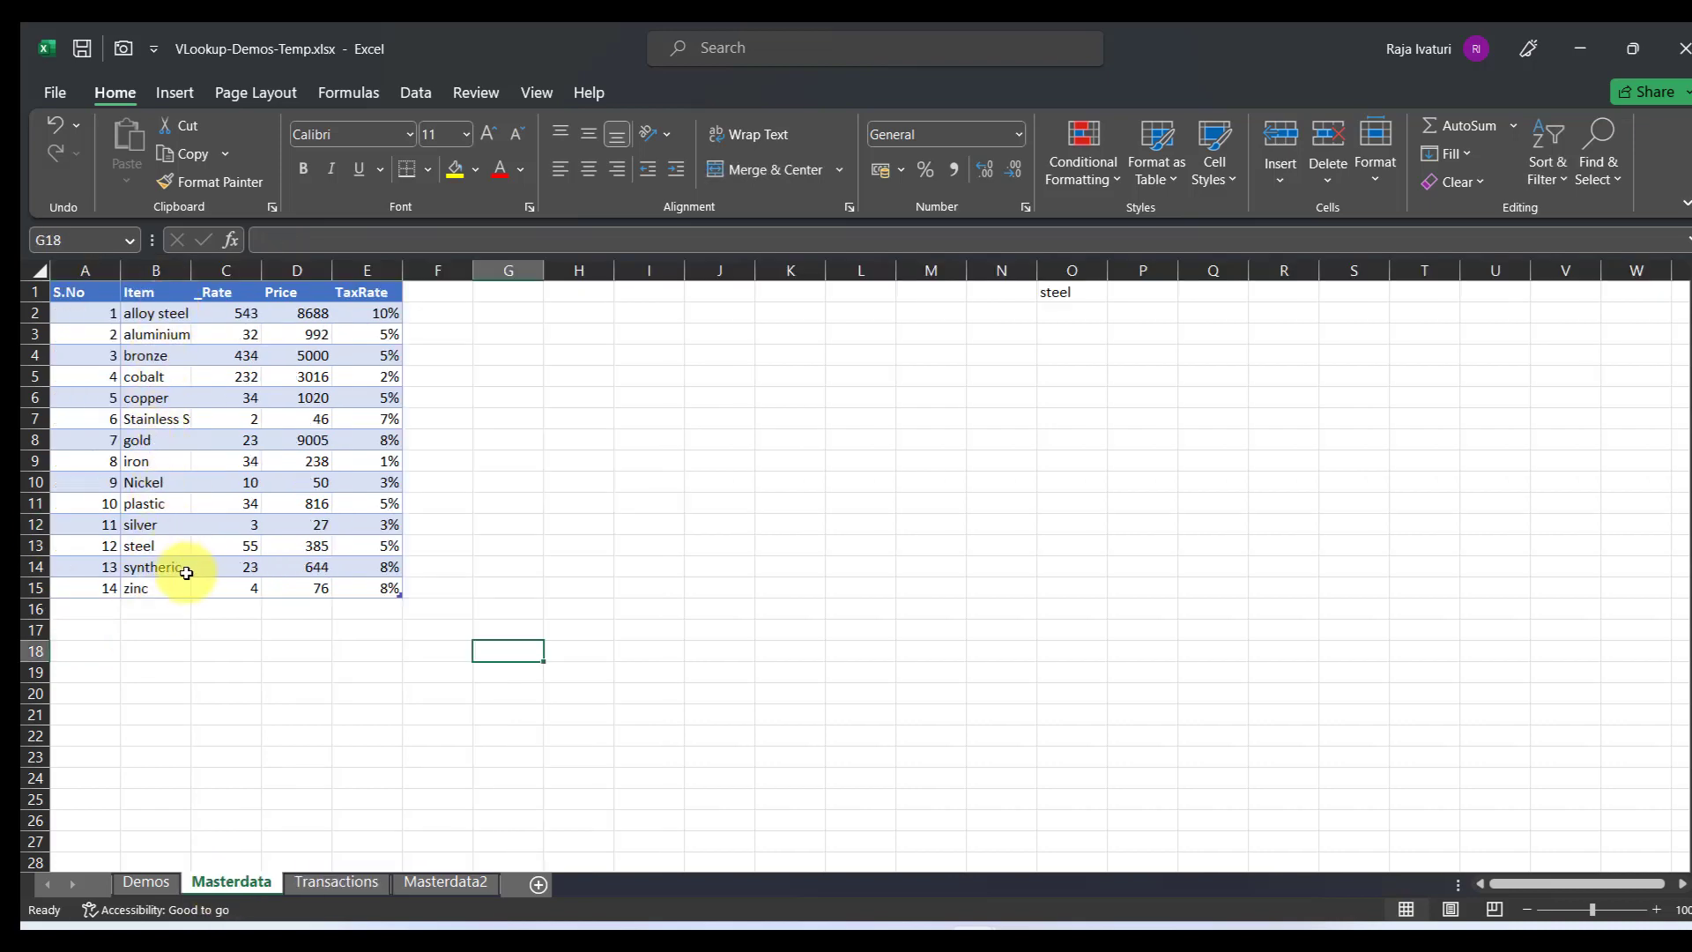
{"action": "left_click", "coordinate": [162, 608]}
{"action": "type", "text": "glass"}
{"action": "key", "text": "Tab"}
{"action": "type", "text": "15"}
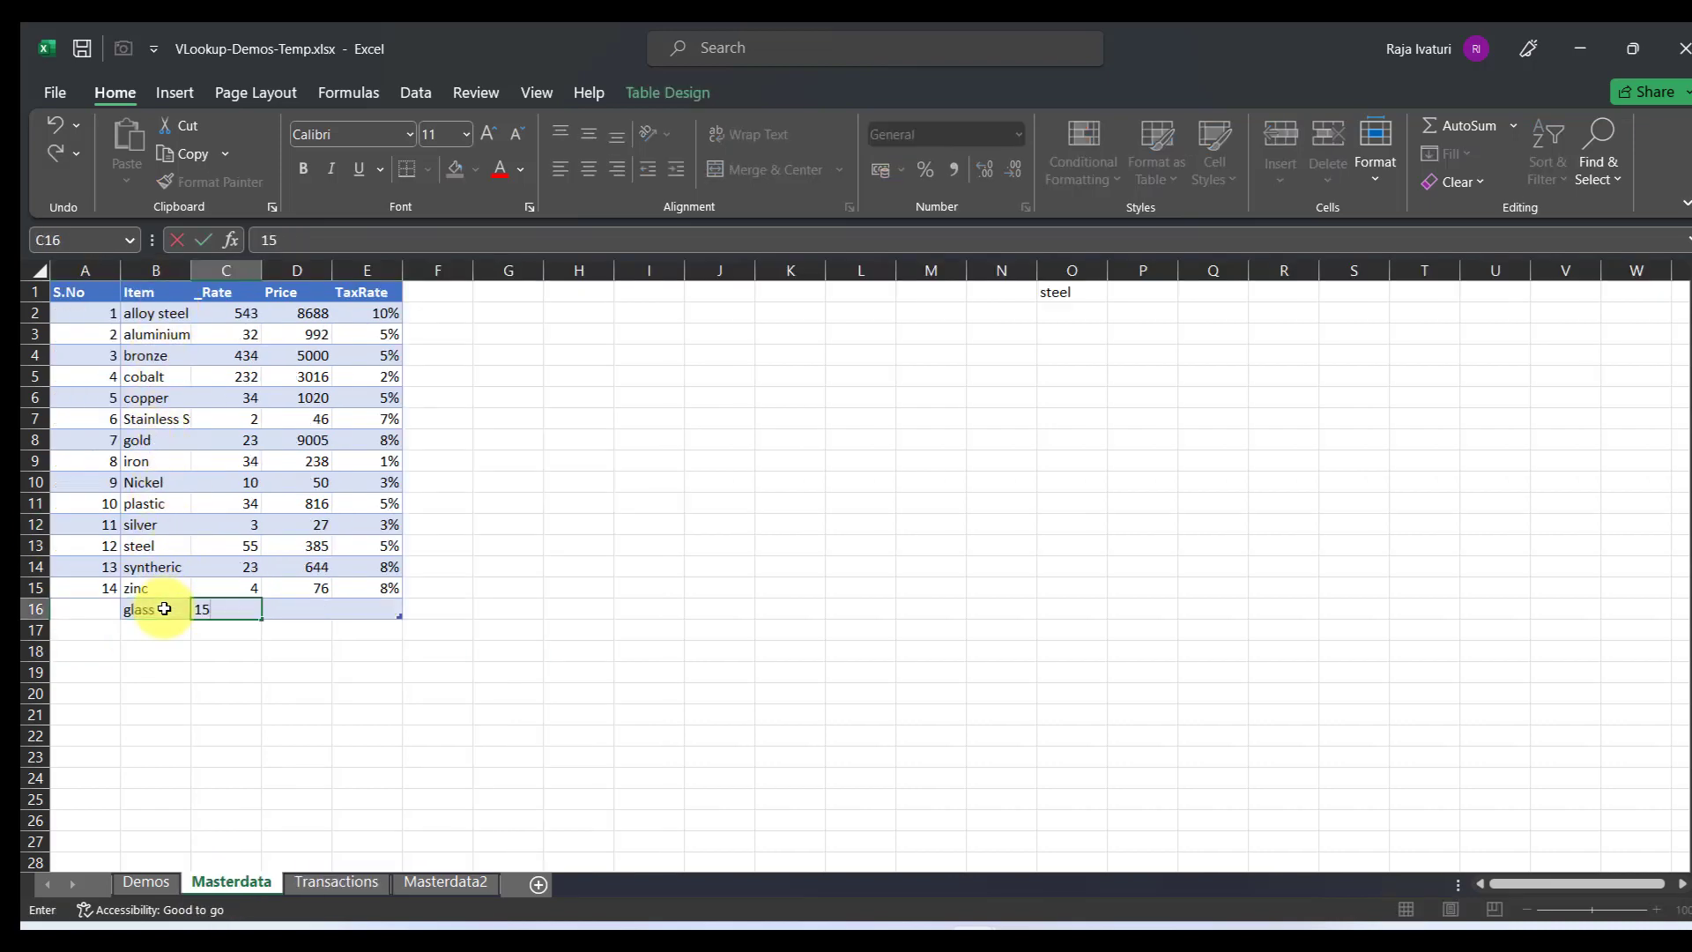
{"action": "key", "text": "Tab"}
{"action": "type", "text": "5"}
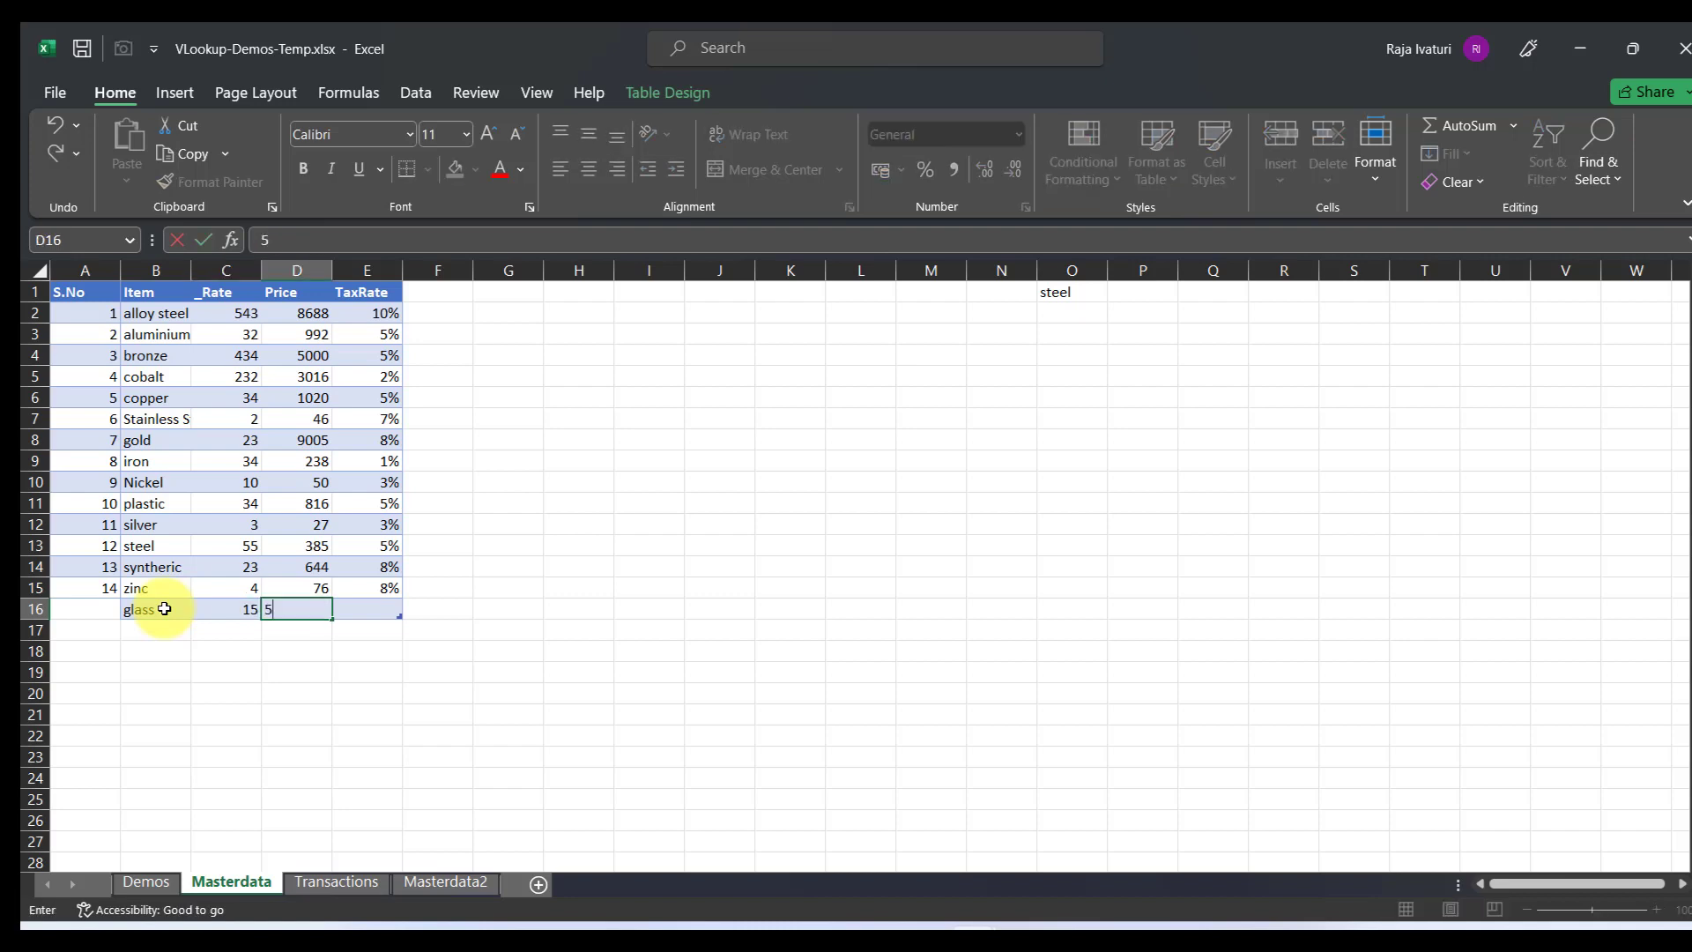
{"action": "type", "text": "00"}
{"action": "key", "text": "Tab"}
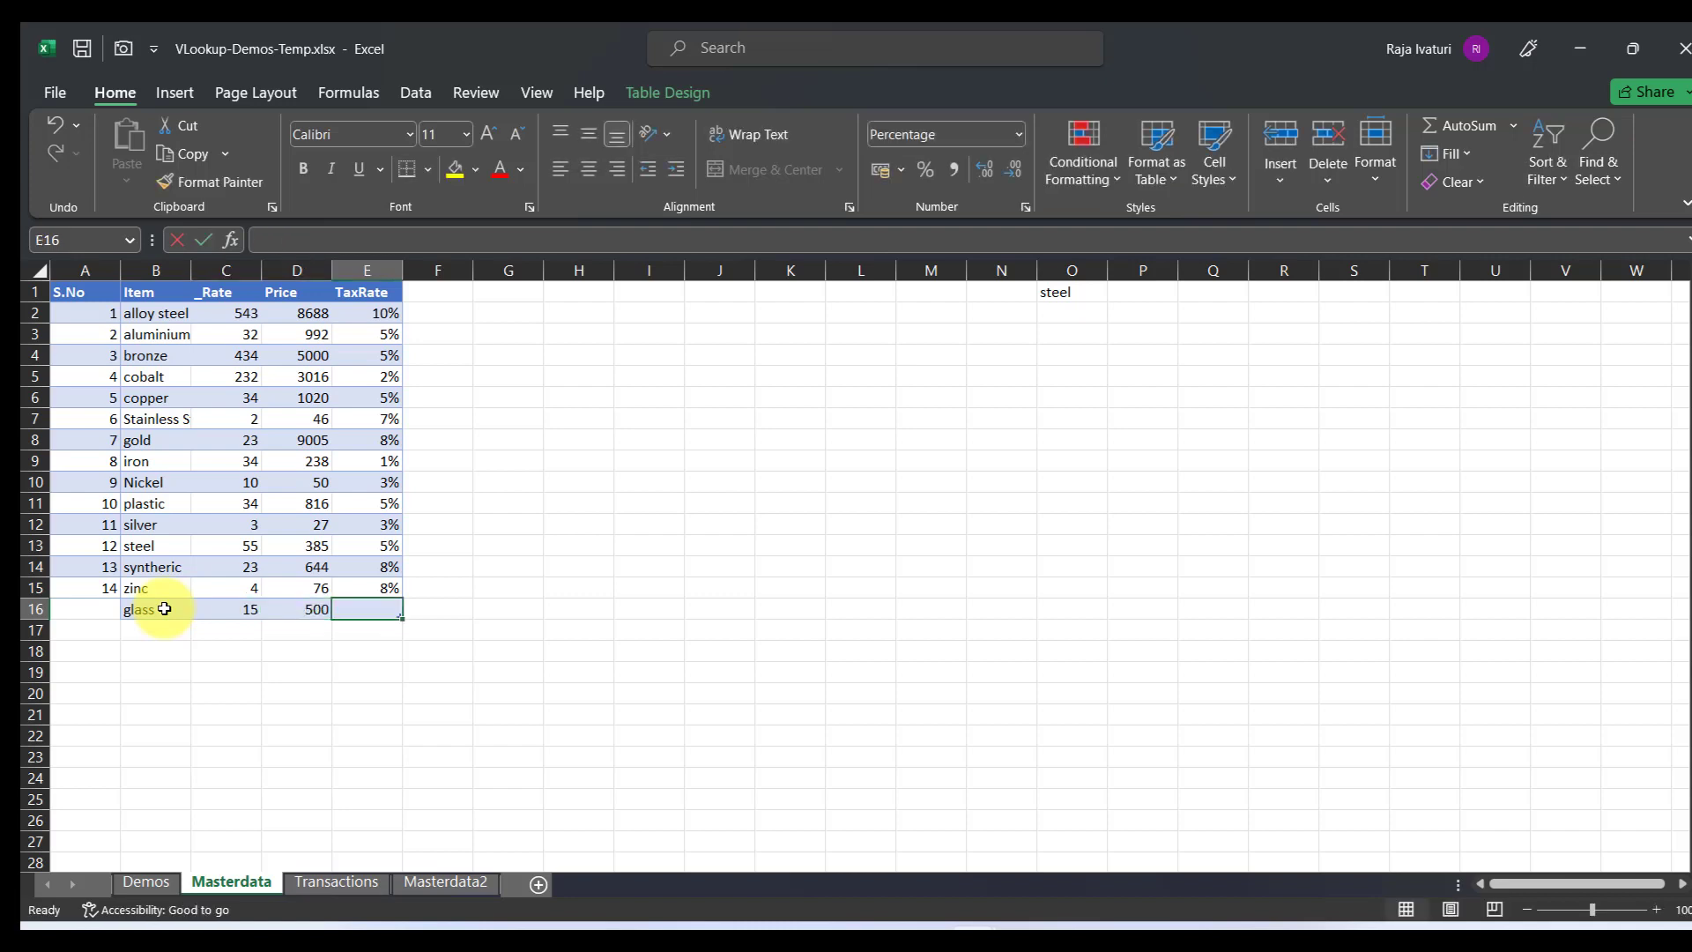
{"action": "type", "text": "5"}
{"action": "key", "text": "Return"}
{"action": "left_click", "coordinate": [335, 886]}
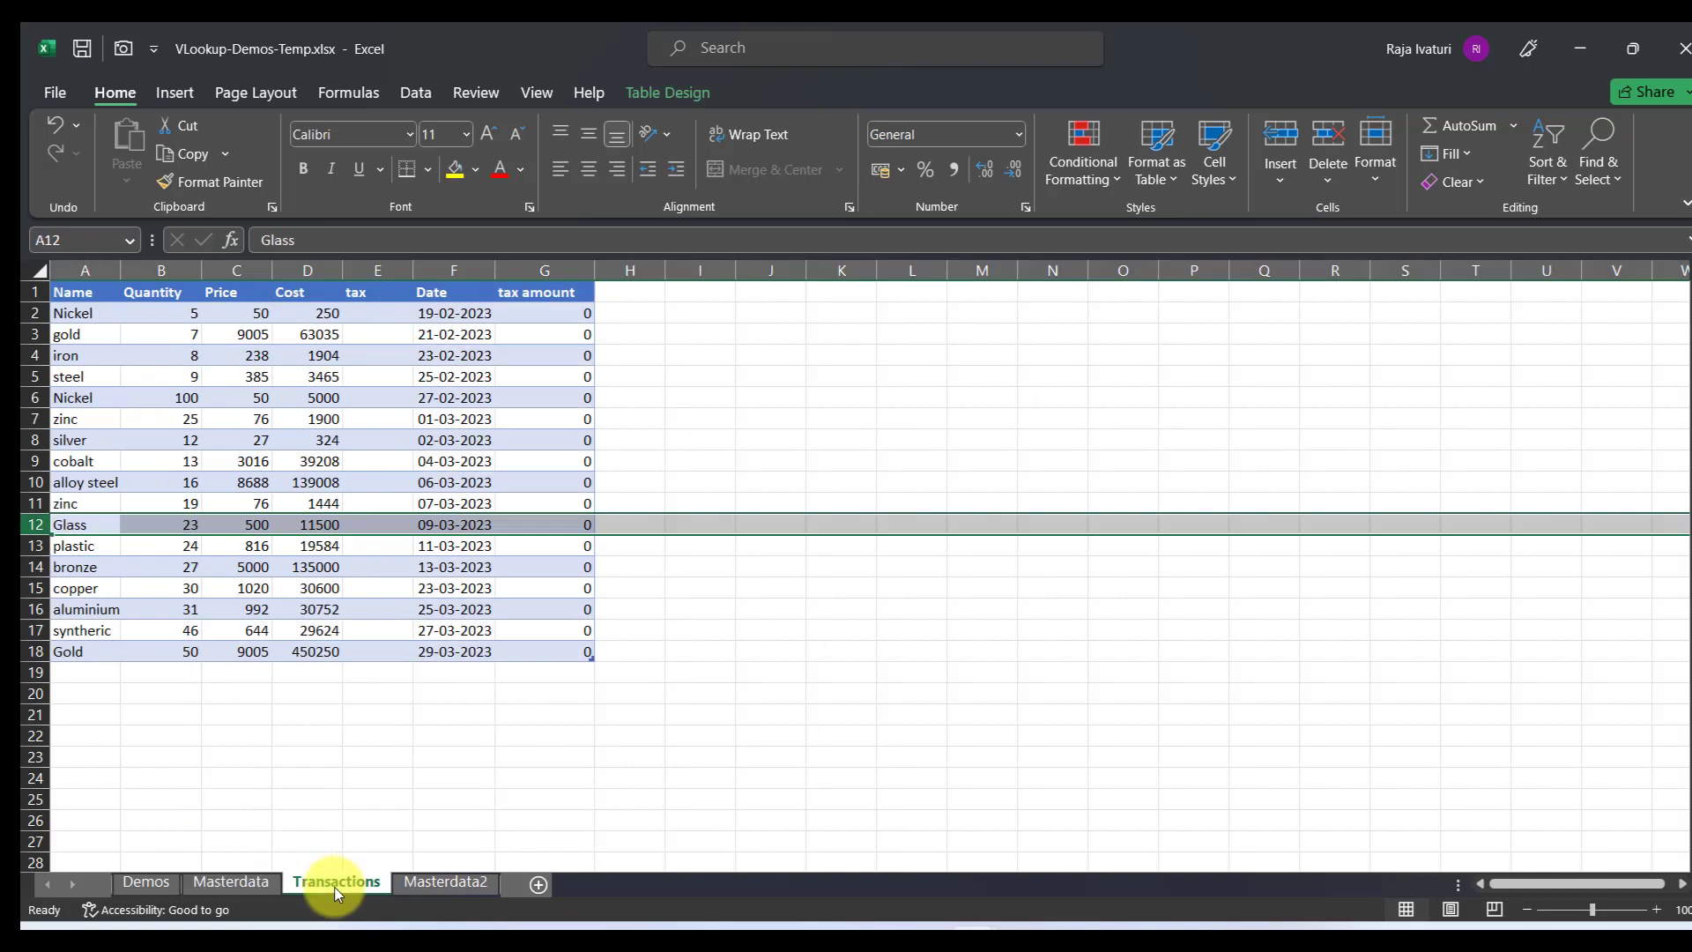
{"action": "left_click", "coordinate": [26, 529]}
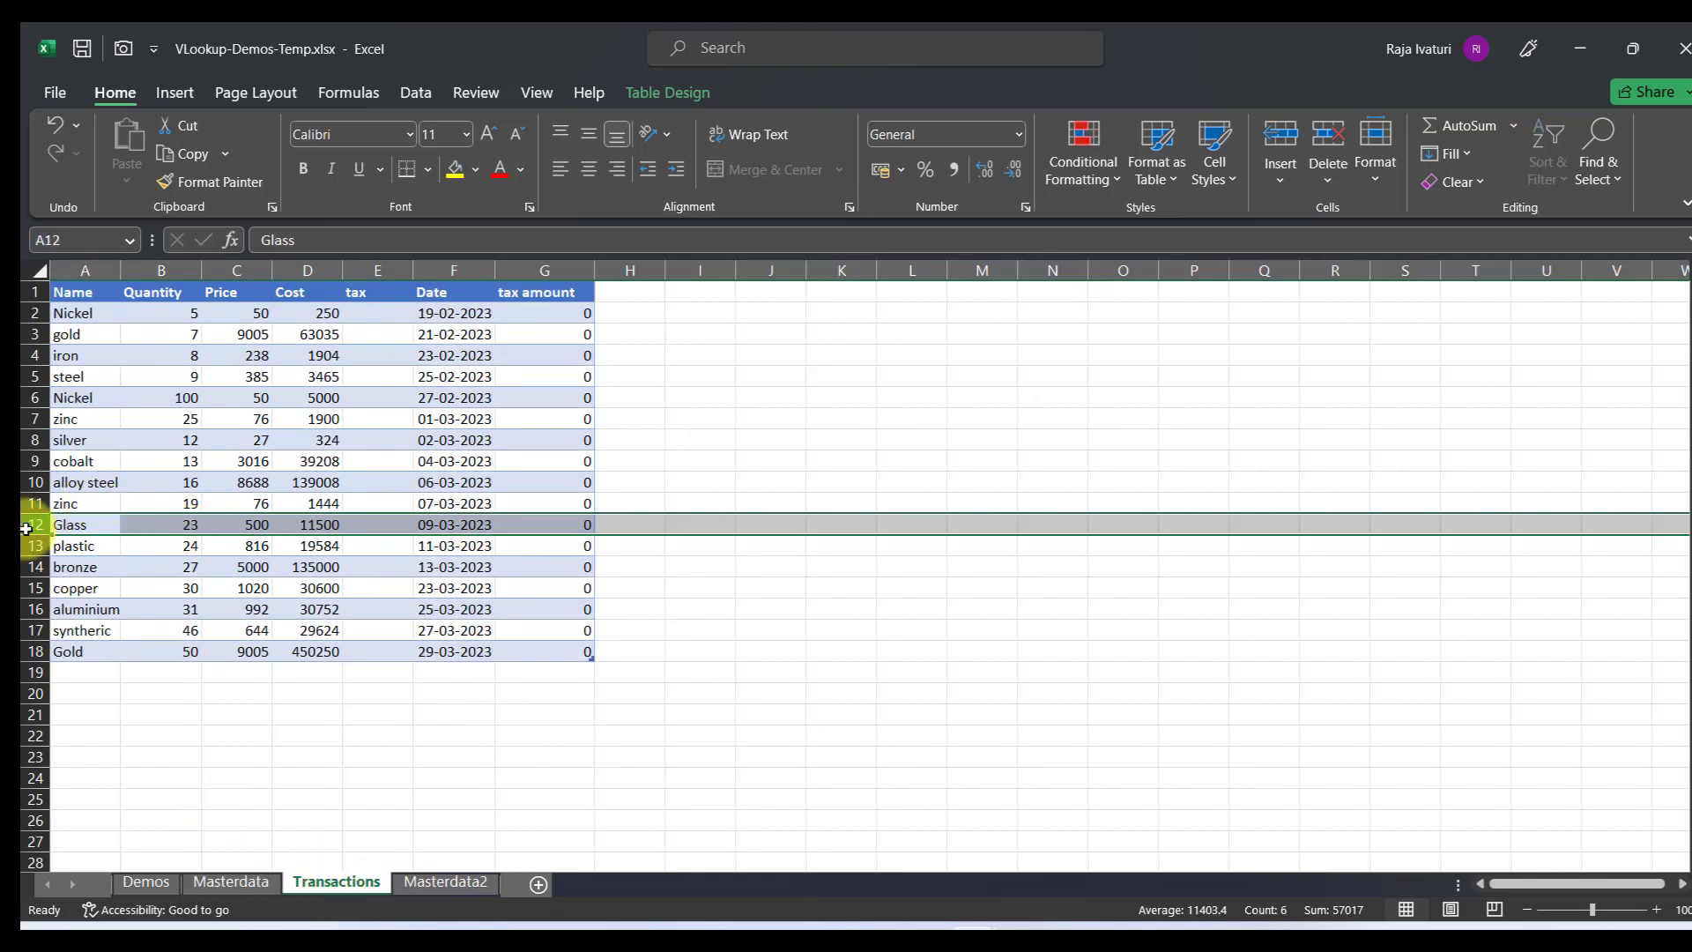
Enter serial number 15 for the glass row on the Masterdata sheet.
{"action": "left_click", "coordinate": [231, 881]}
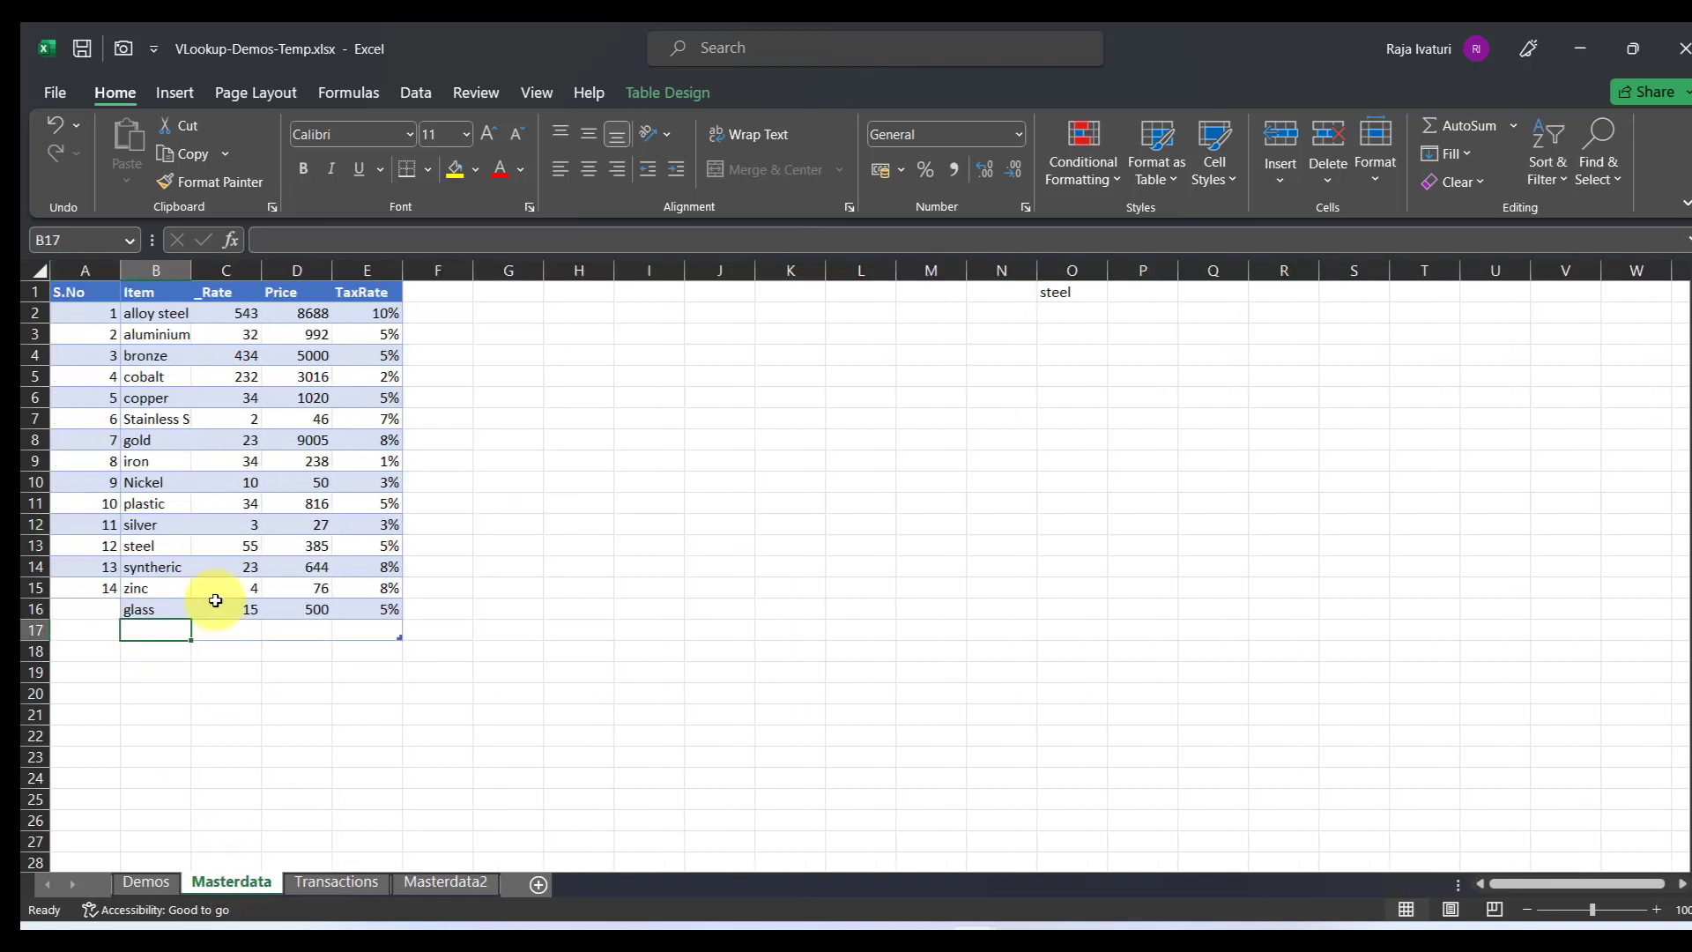
{"action": "left_click", "coordinate": [152, 293]}
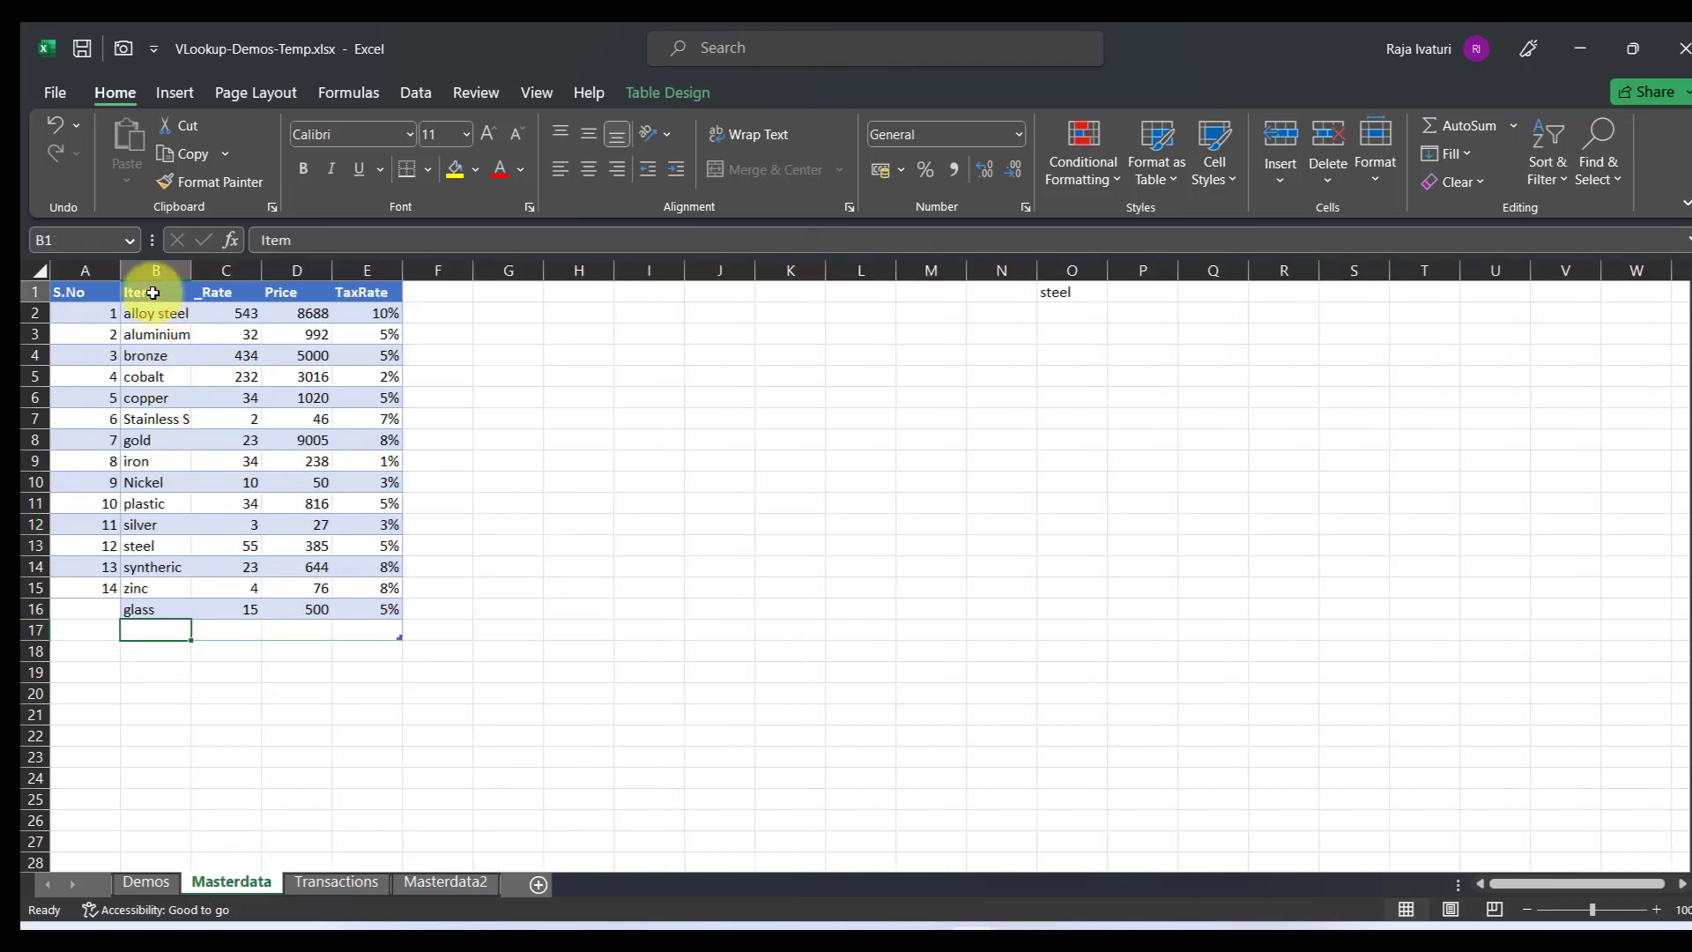
{"action": "left_click_drag", "start_coordinate": [152, 293], "coordinate": [370, 592]}
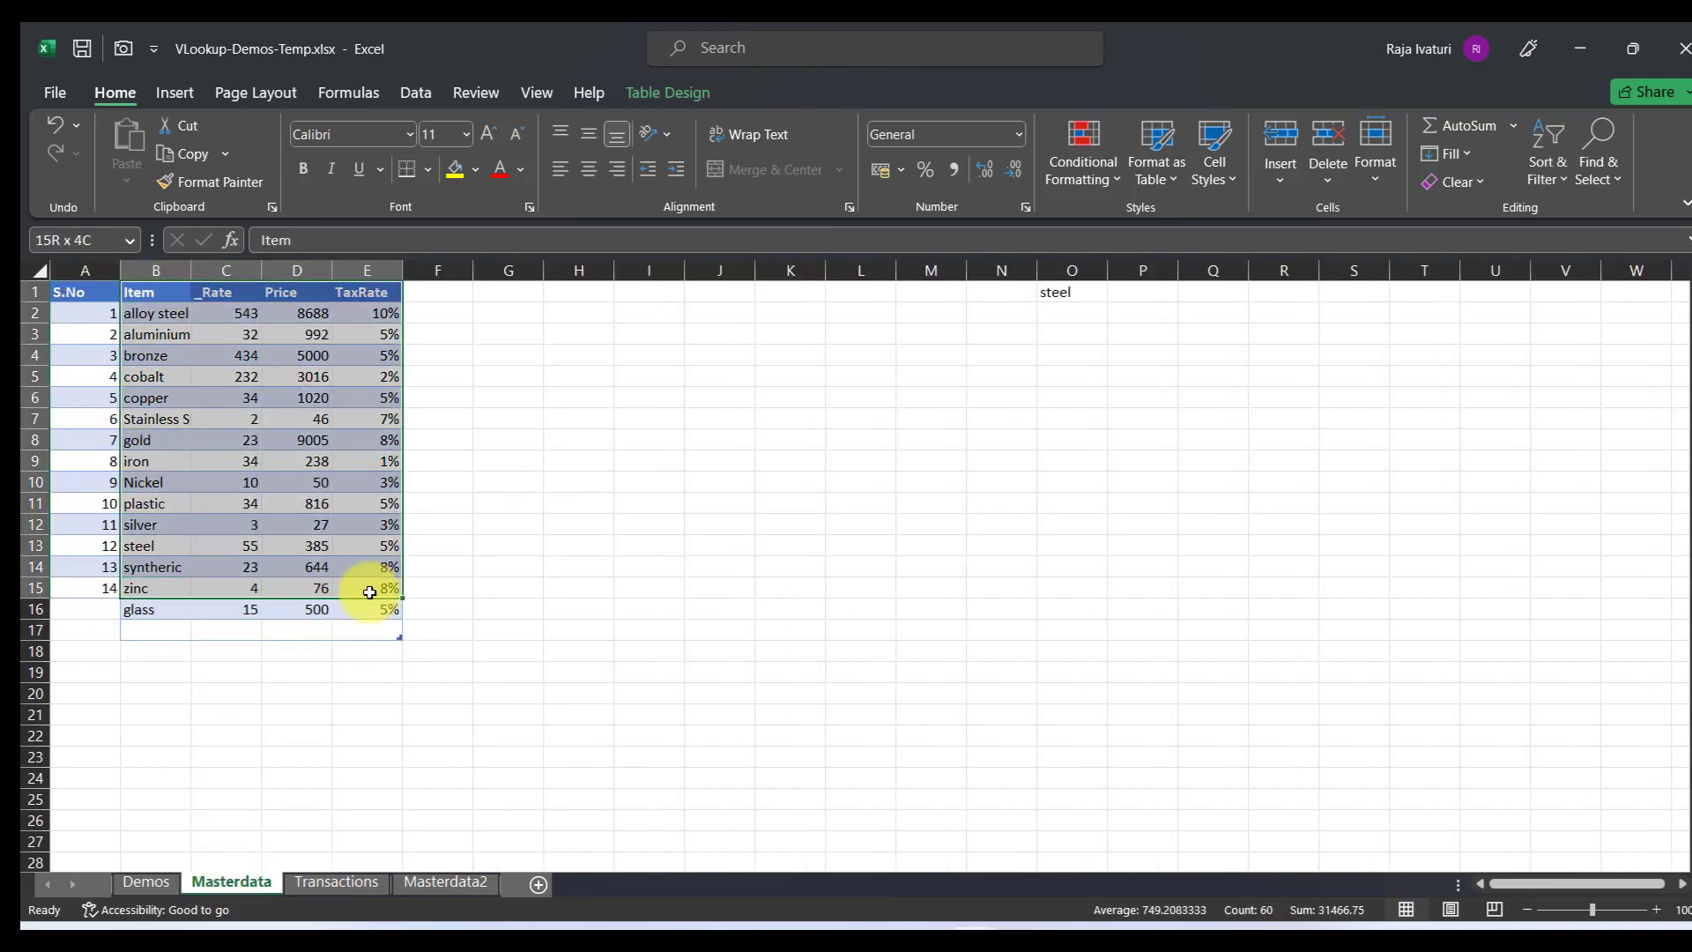
{"action": "left_click", "coordinate": [94, 611]}
{"action": "type", "text": "15"}
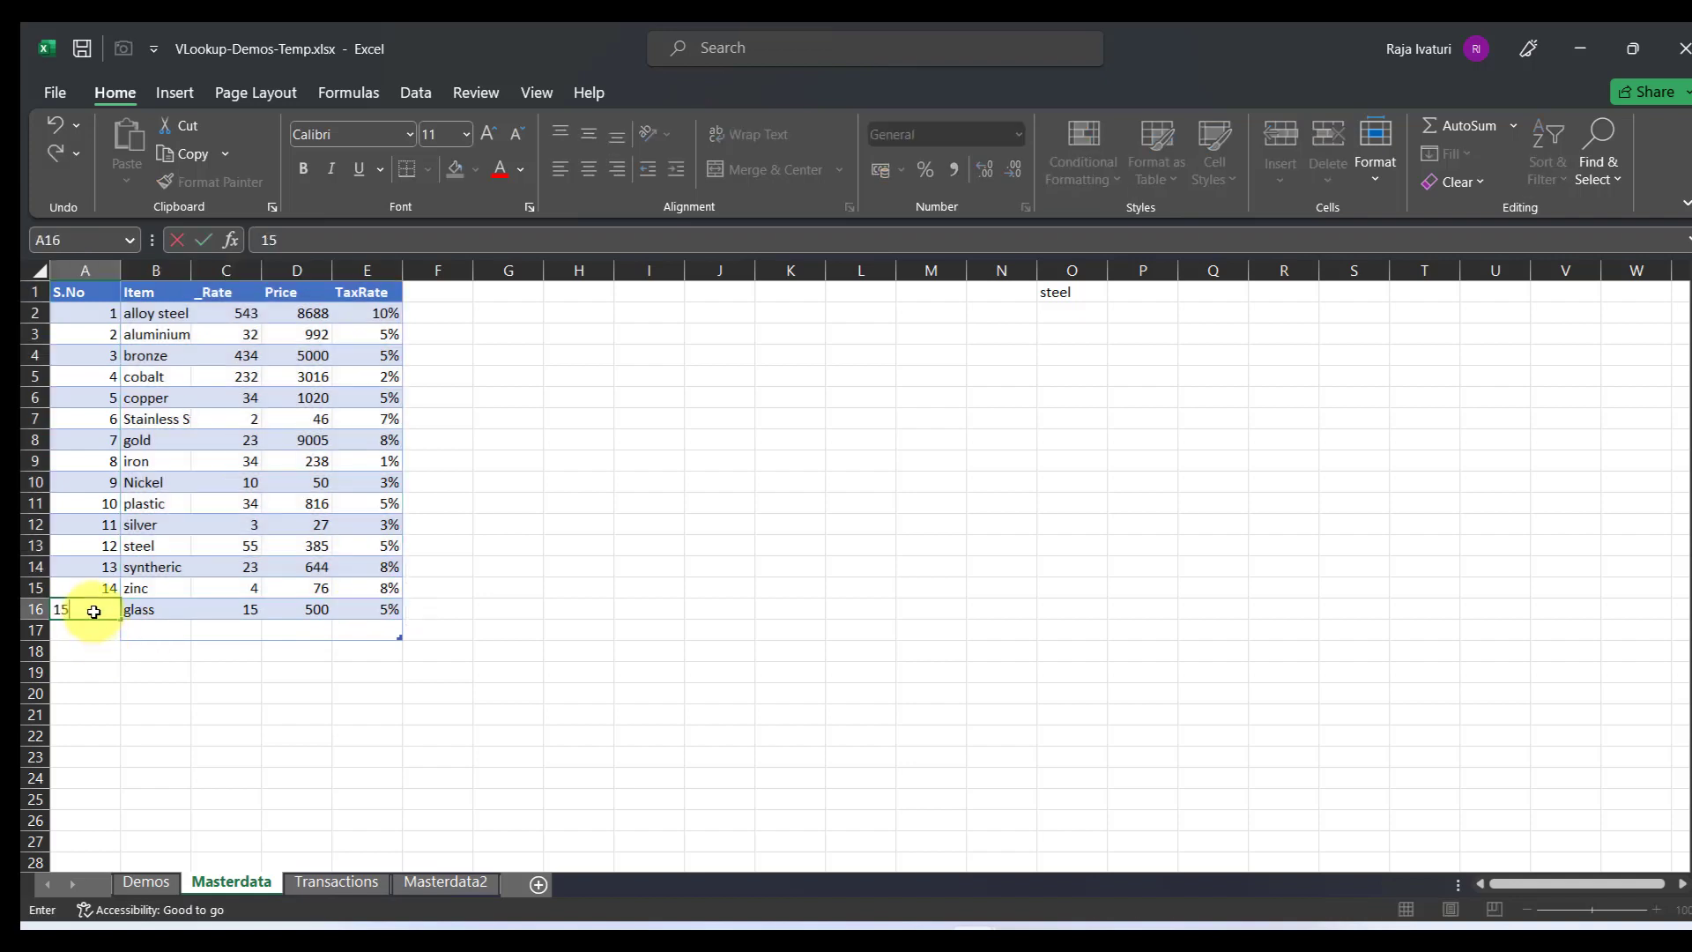
{"action": "key", "text": "Tab"}
Start a VLOOKUP formula in cell E2 of the Transactions sheet's tax column with the row's Name as lookup value.
{"action": "left_click", "coordinate": [338, 883]}
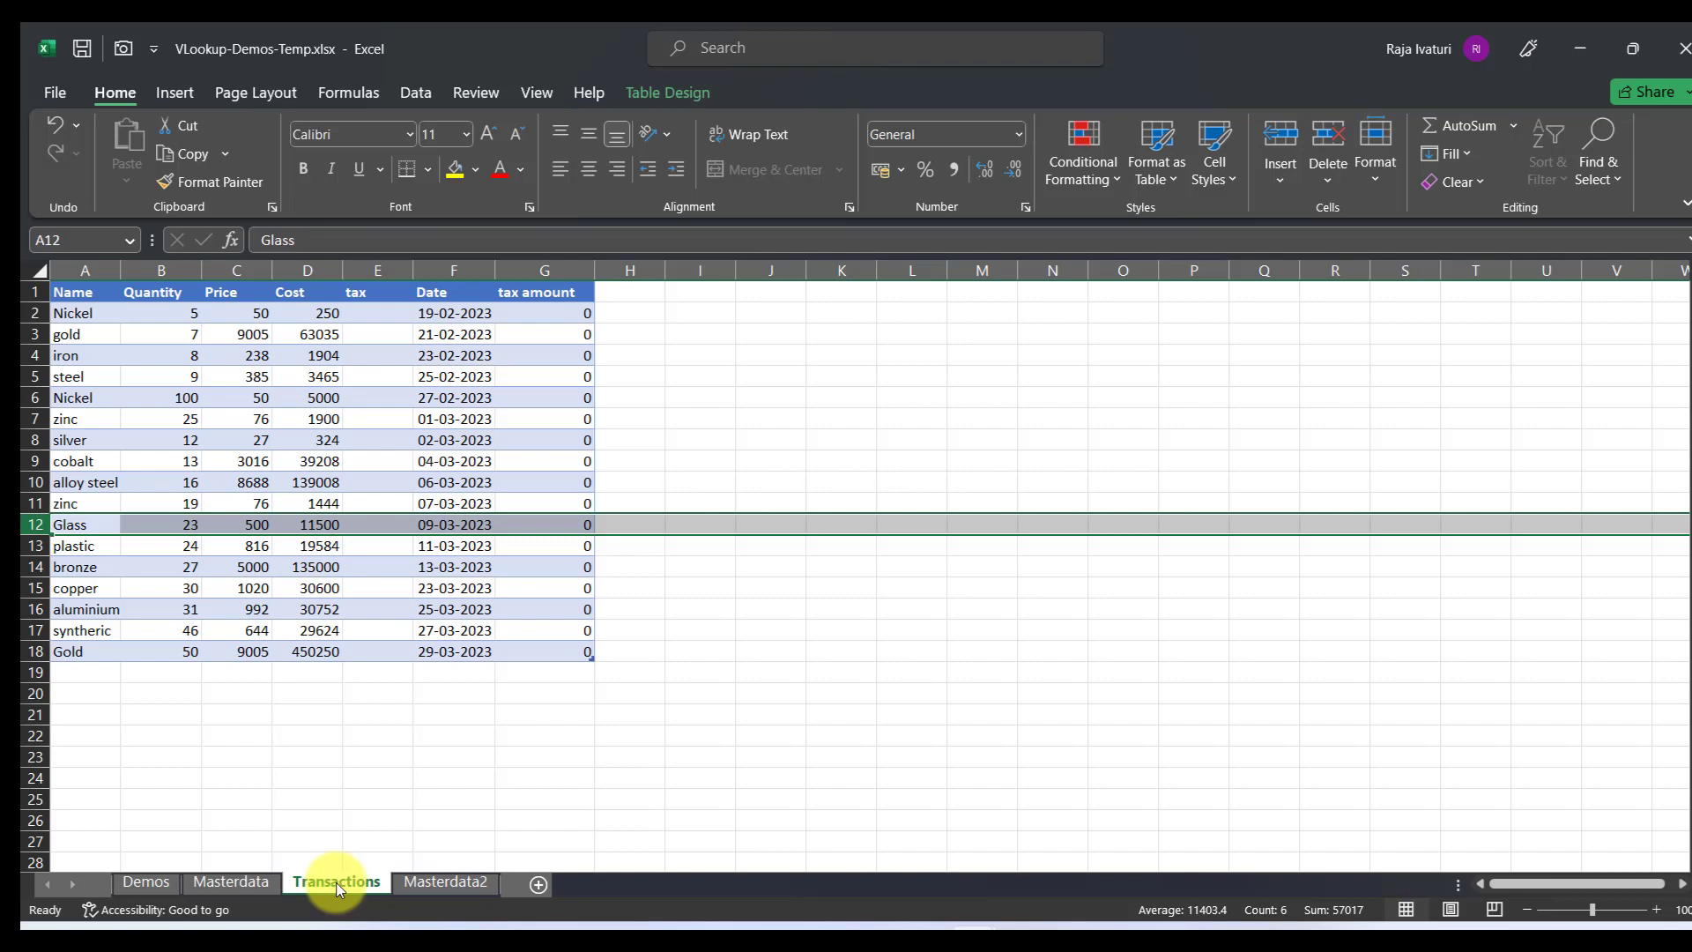
{"action": "left_click", "coordinate": [377, 313]}
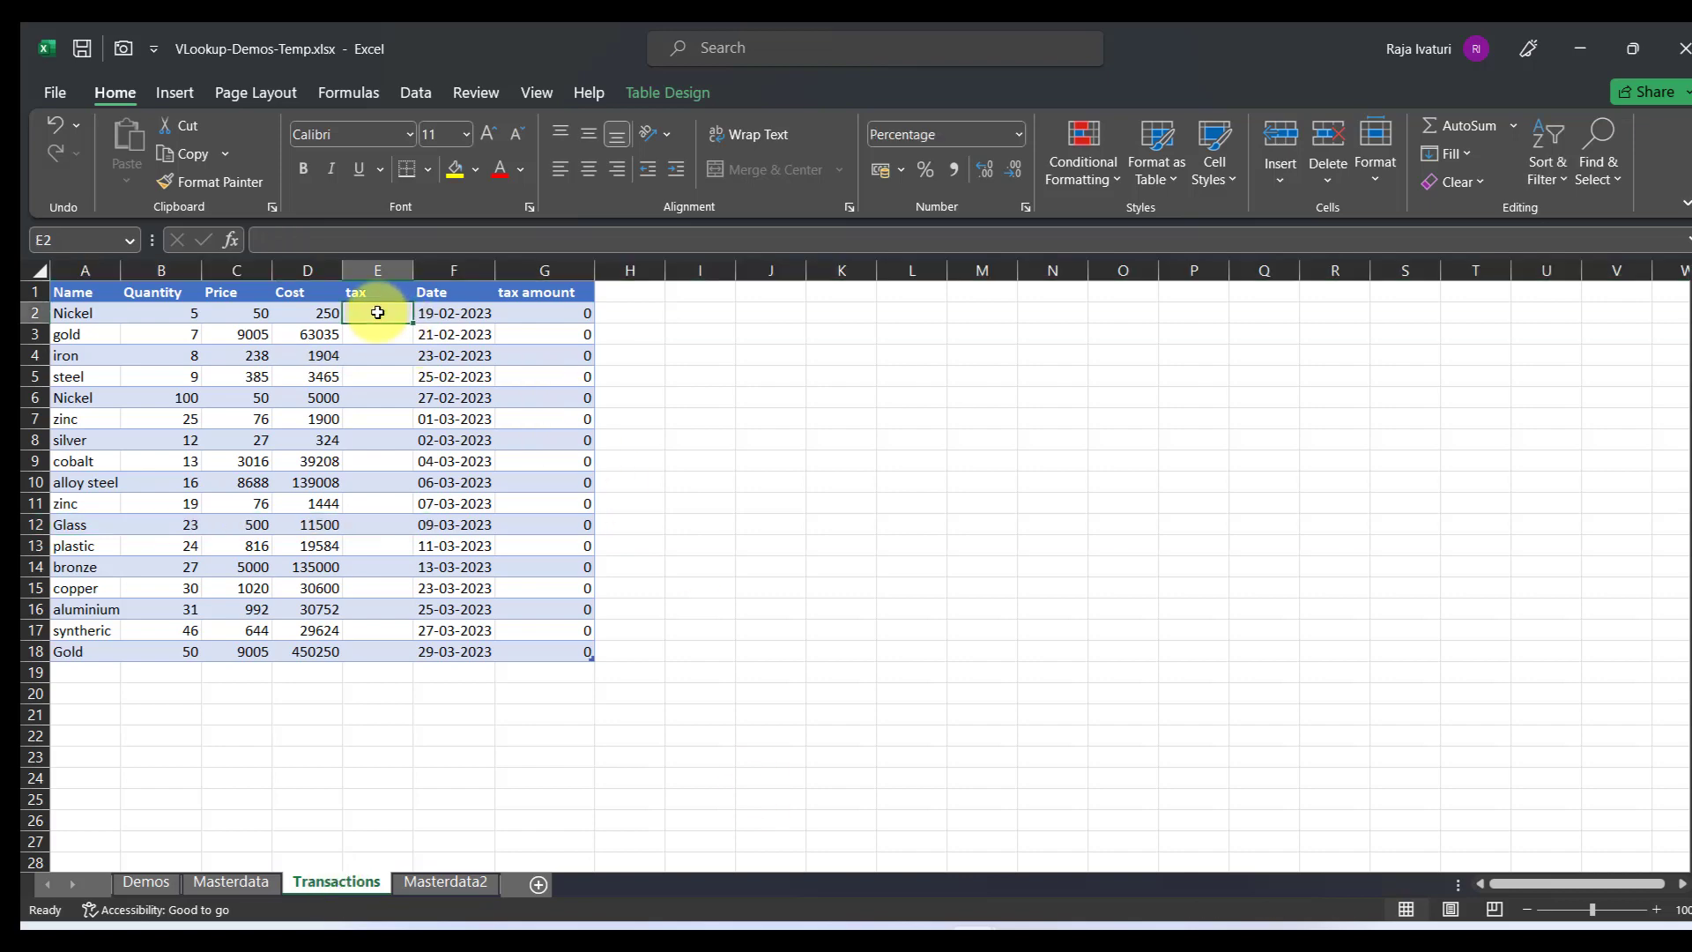
{"action": "type", "text": "="}
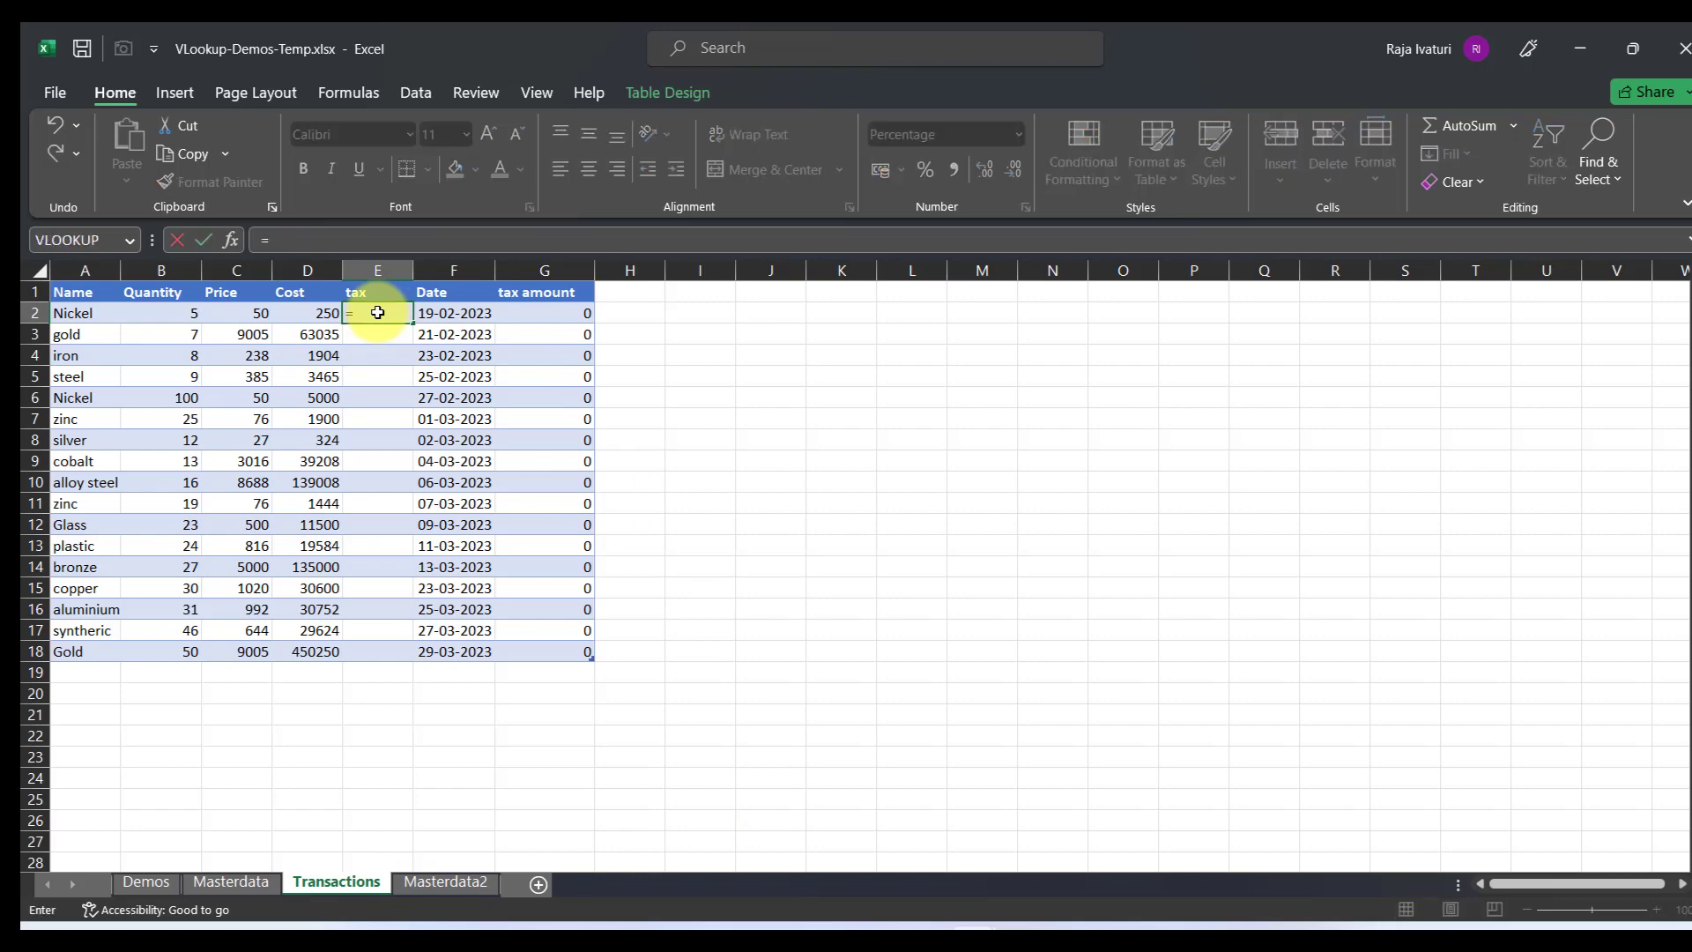
{"action": "type", "text": "vll"}
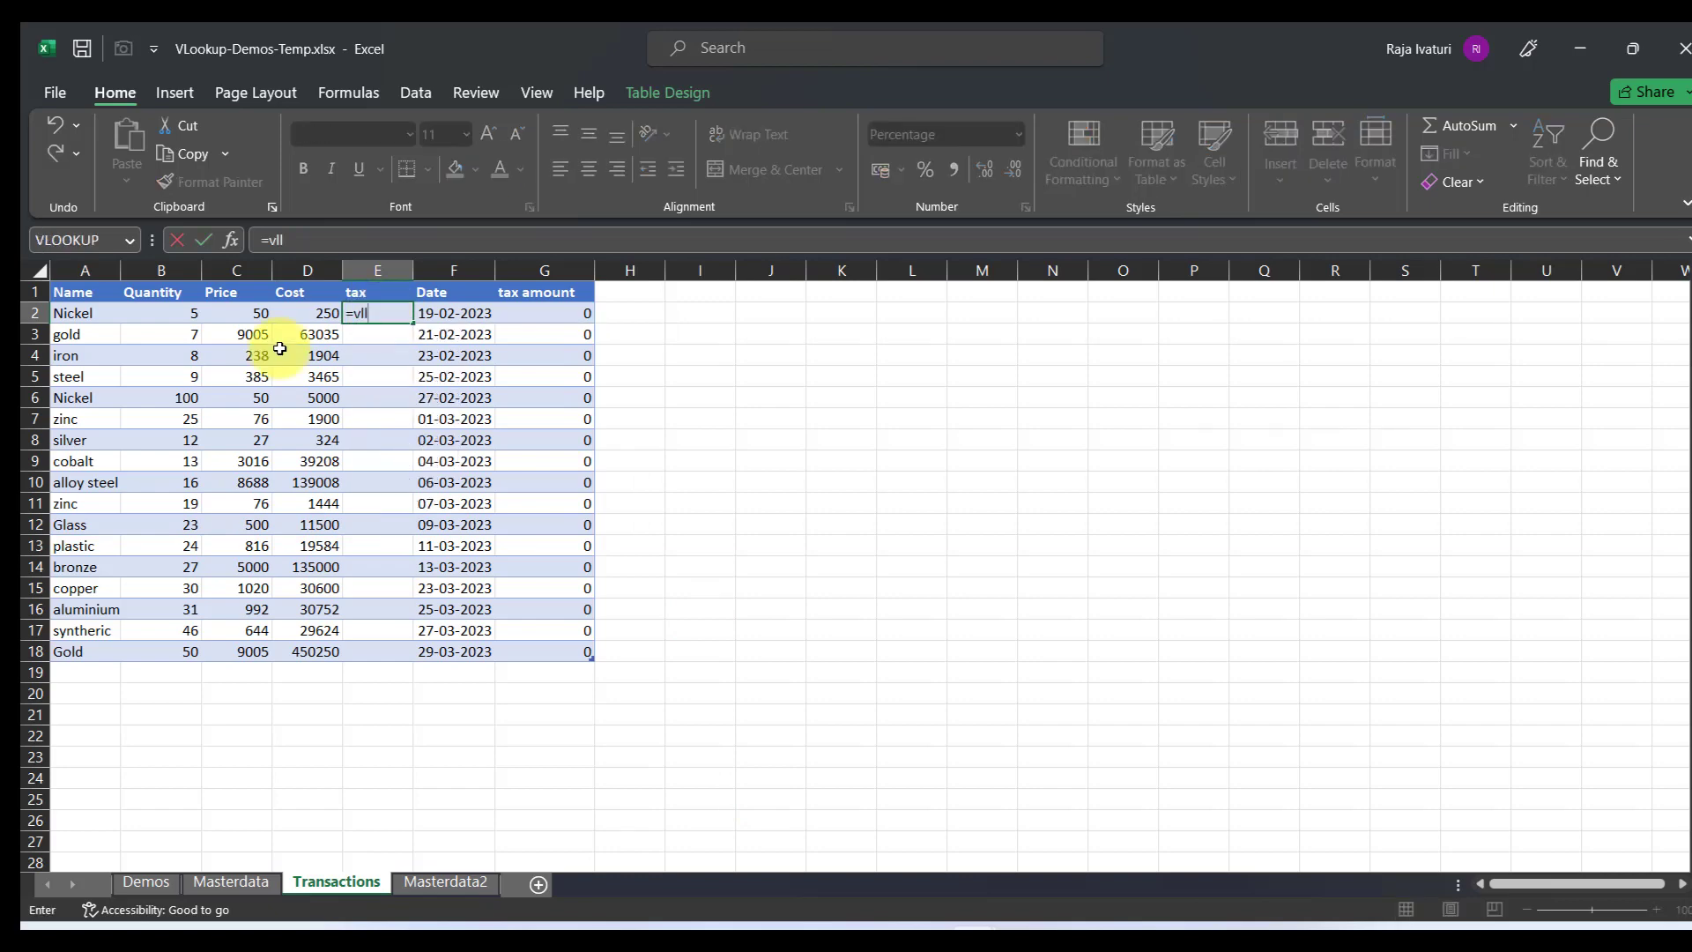
{"action": "key", "text": "BackSpace"}
{"action": "key", "text": "Tab"}
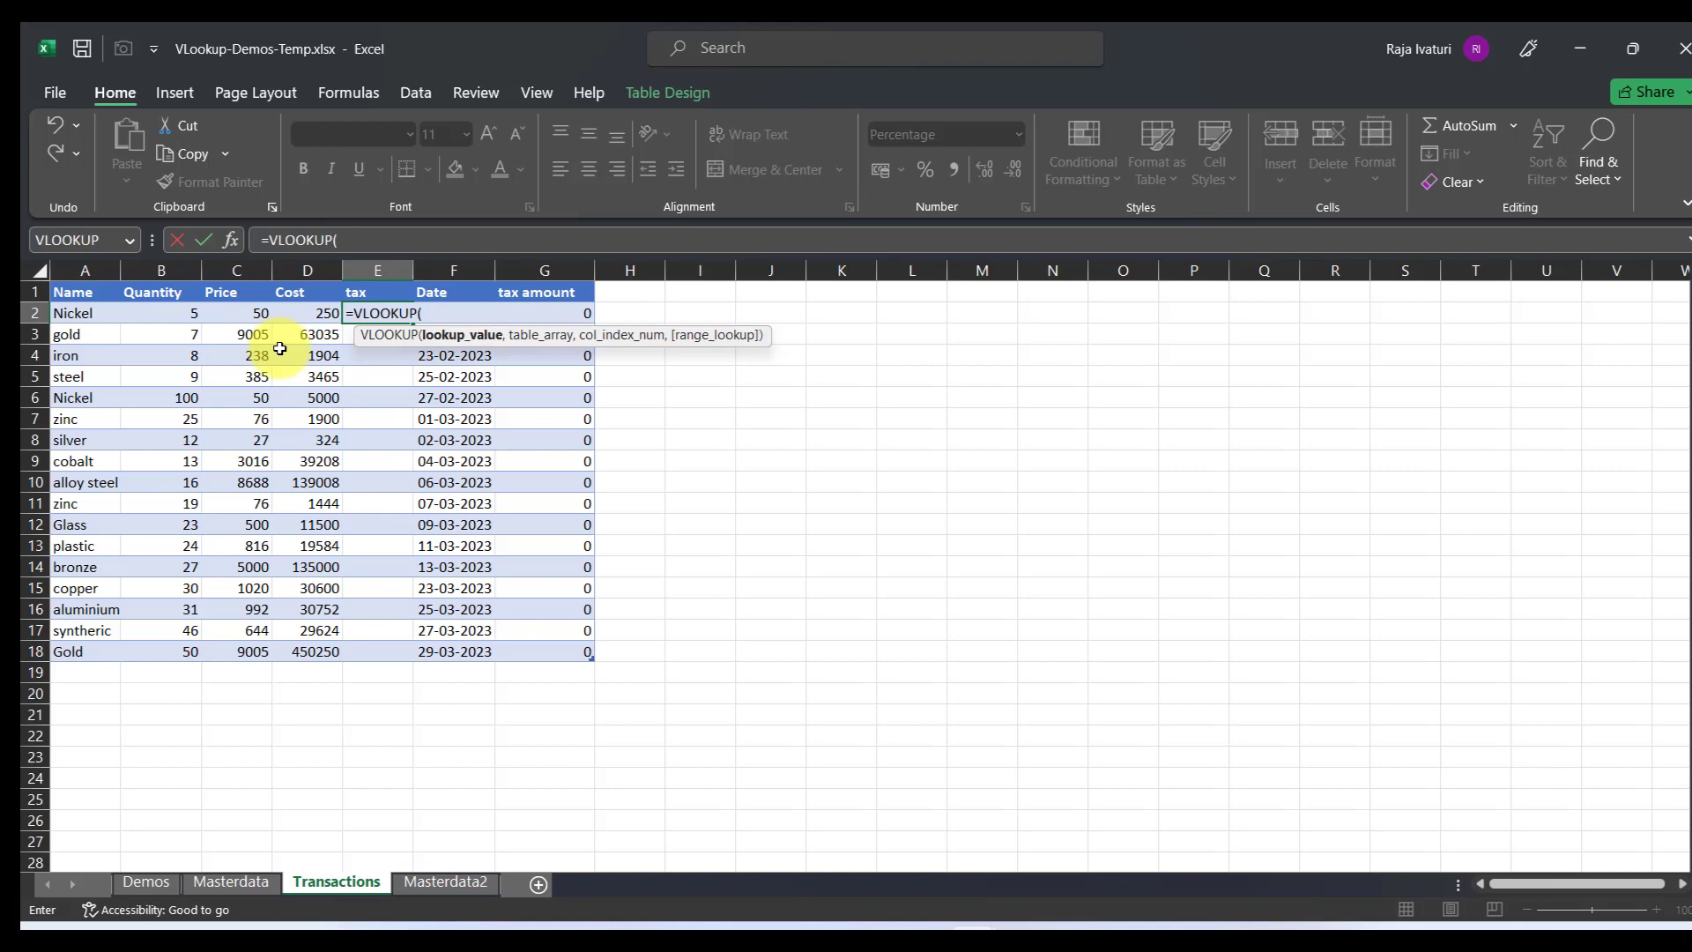
{"action": "left_click", "coordinate": [97, 314]}
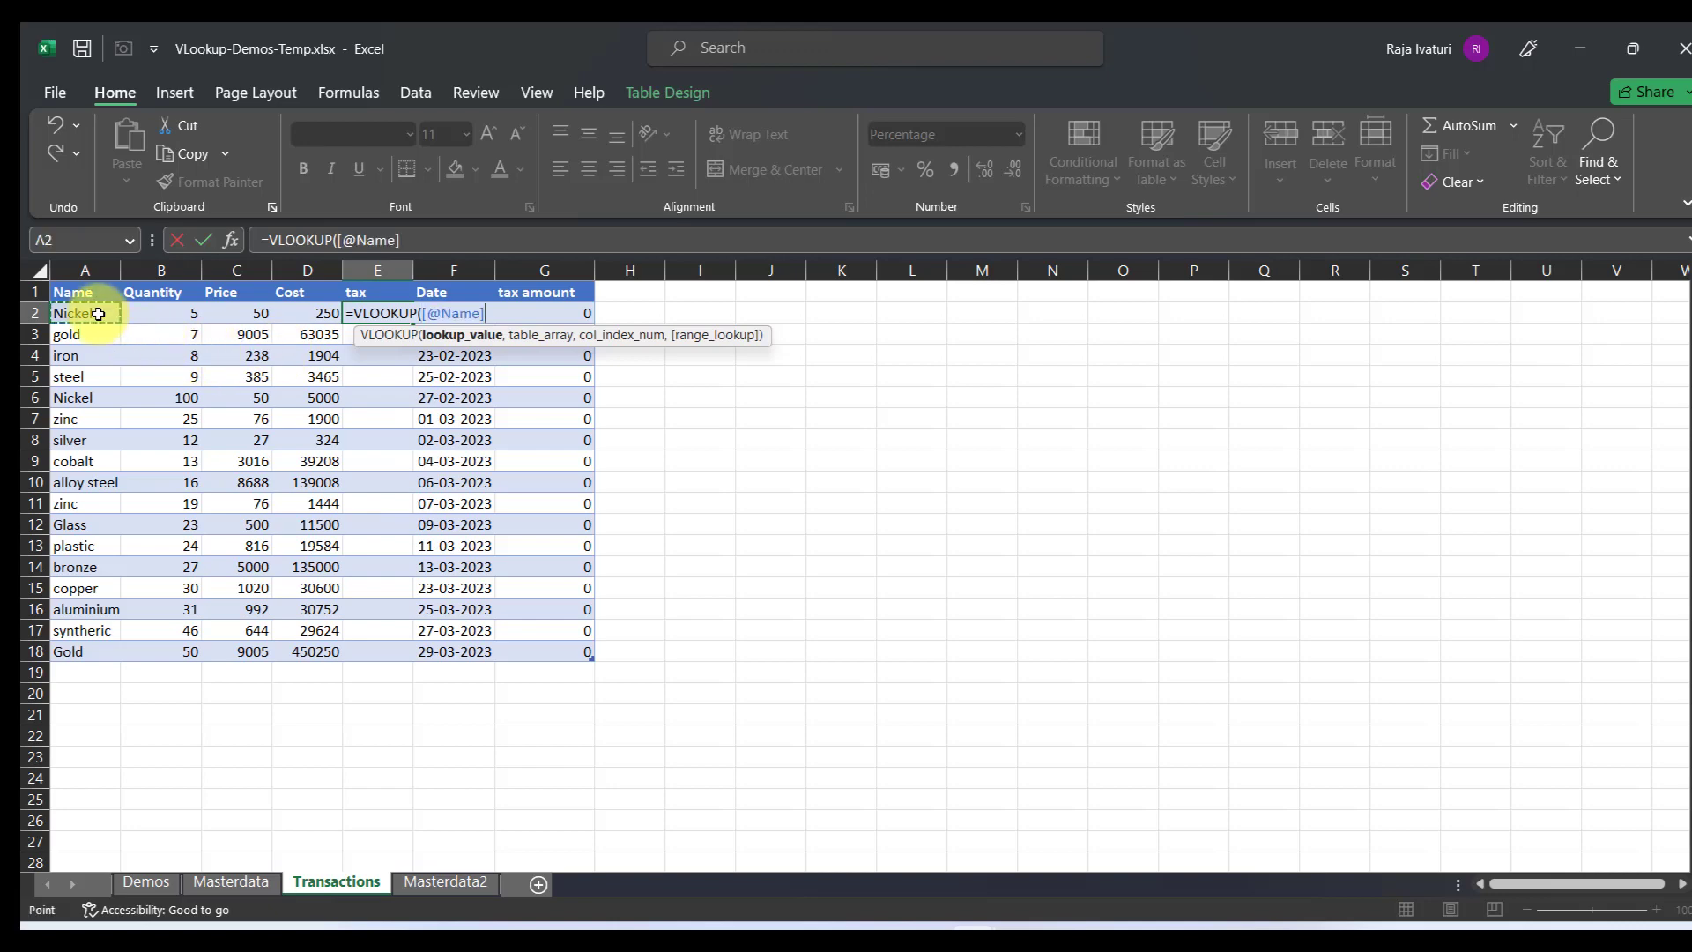
{"action": "type", "text": ","}
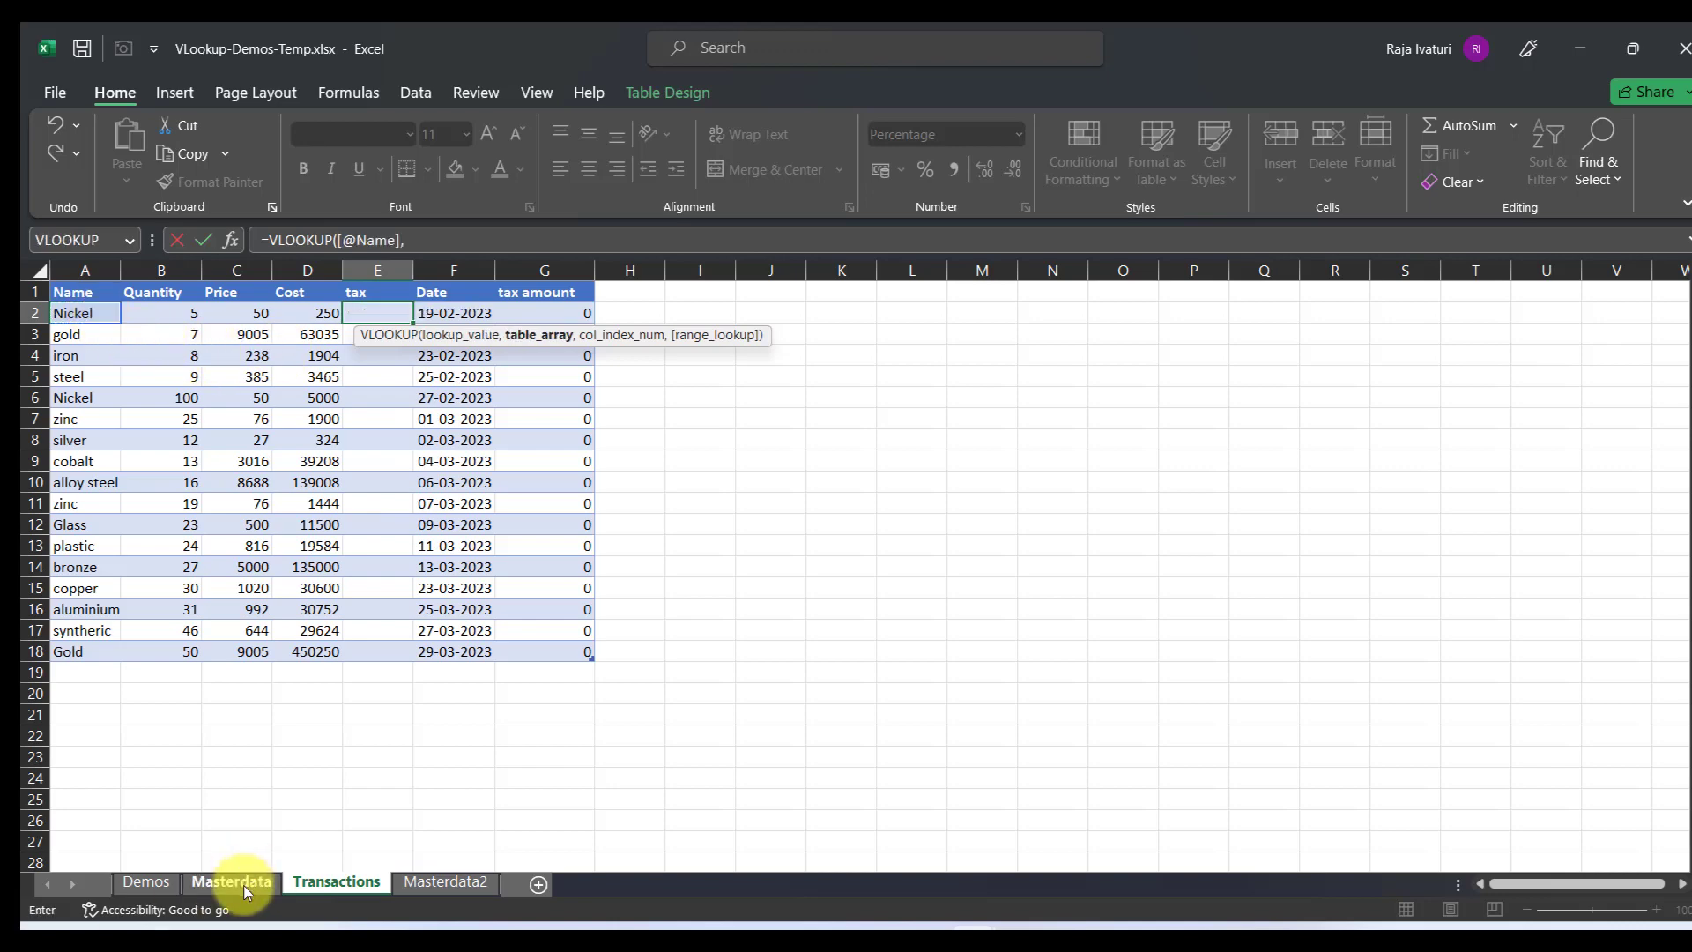
Complete the tax VLOOKUP with Masterdata columns B:E, column index 4 and exact match 0, and enter it.
{"action": "left_click", "coordinate": [243, 883]}
{"action": "left_click_drag", "start_coordinate": [156, 270], "coordinate": [365, 262]}
{"action": "type", "text": ","}
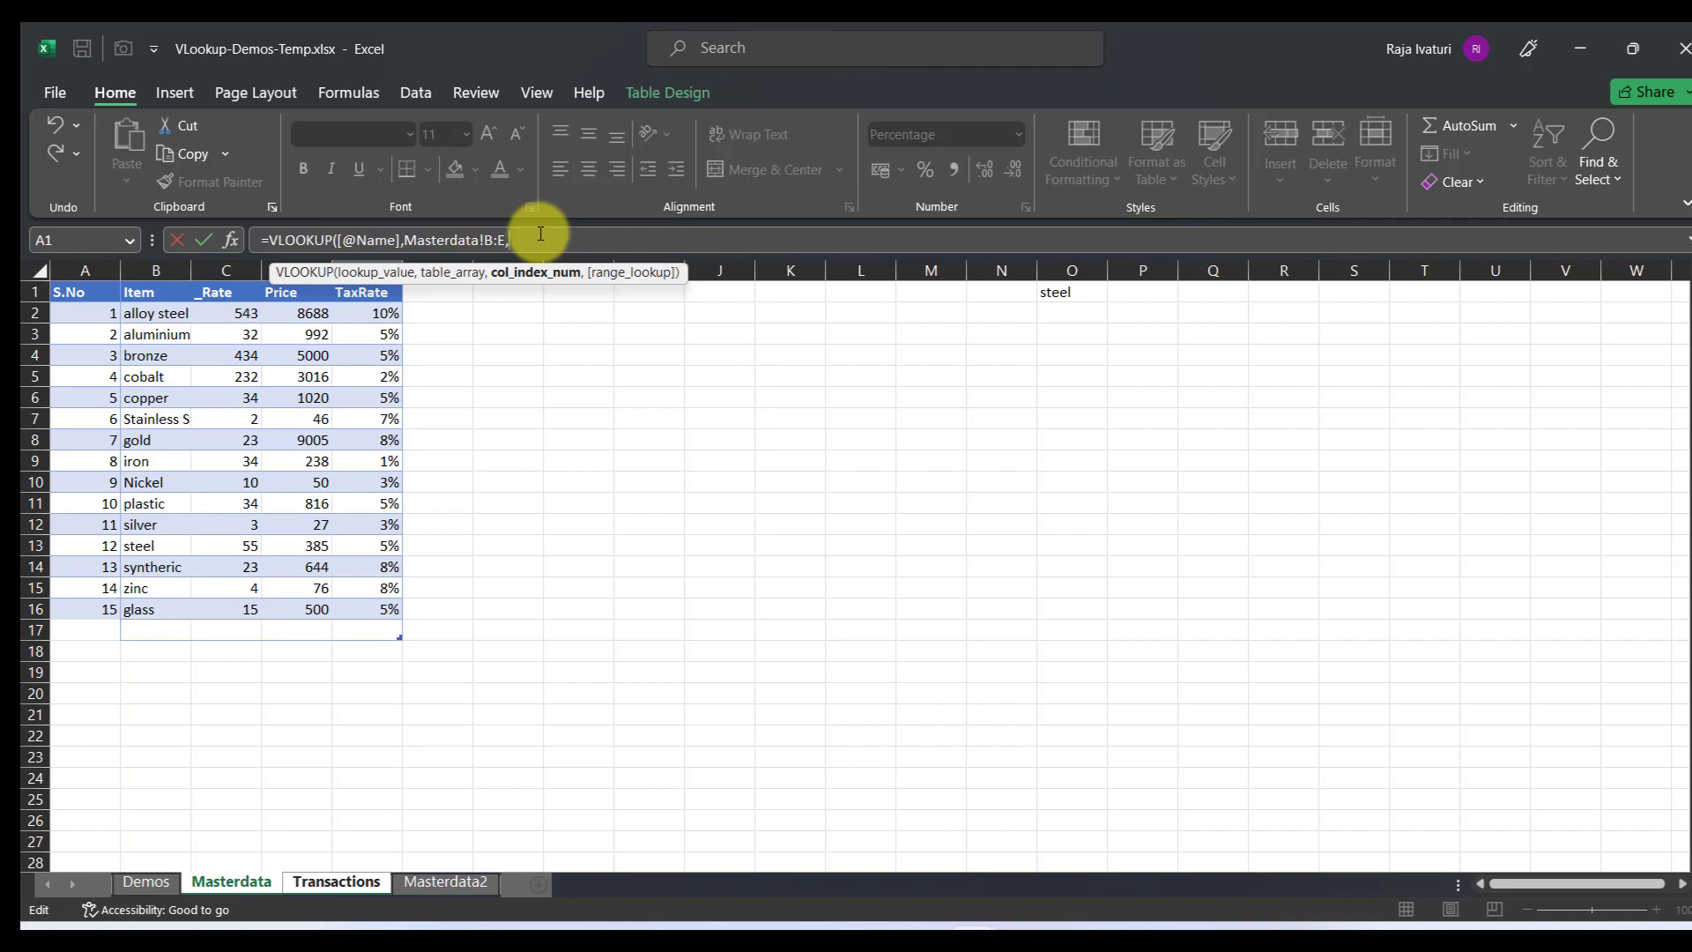
{"action": "type", "text": "4,"}
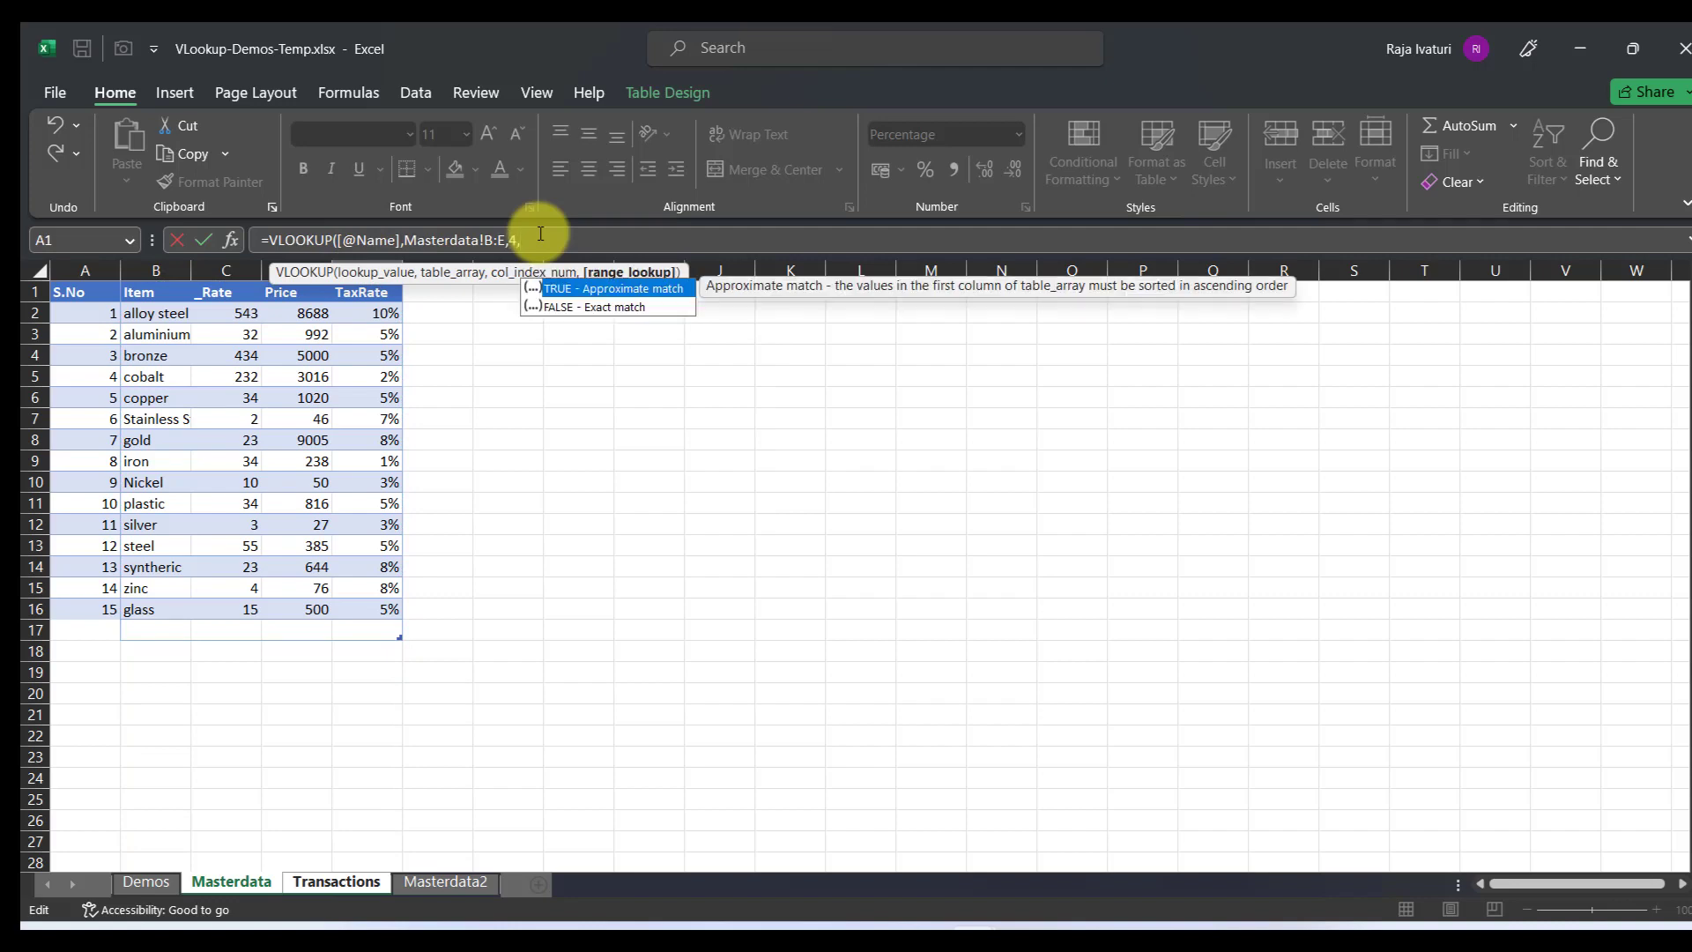
{"action": "type", "text": "0)"}
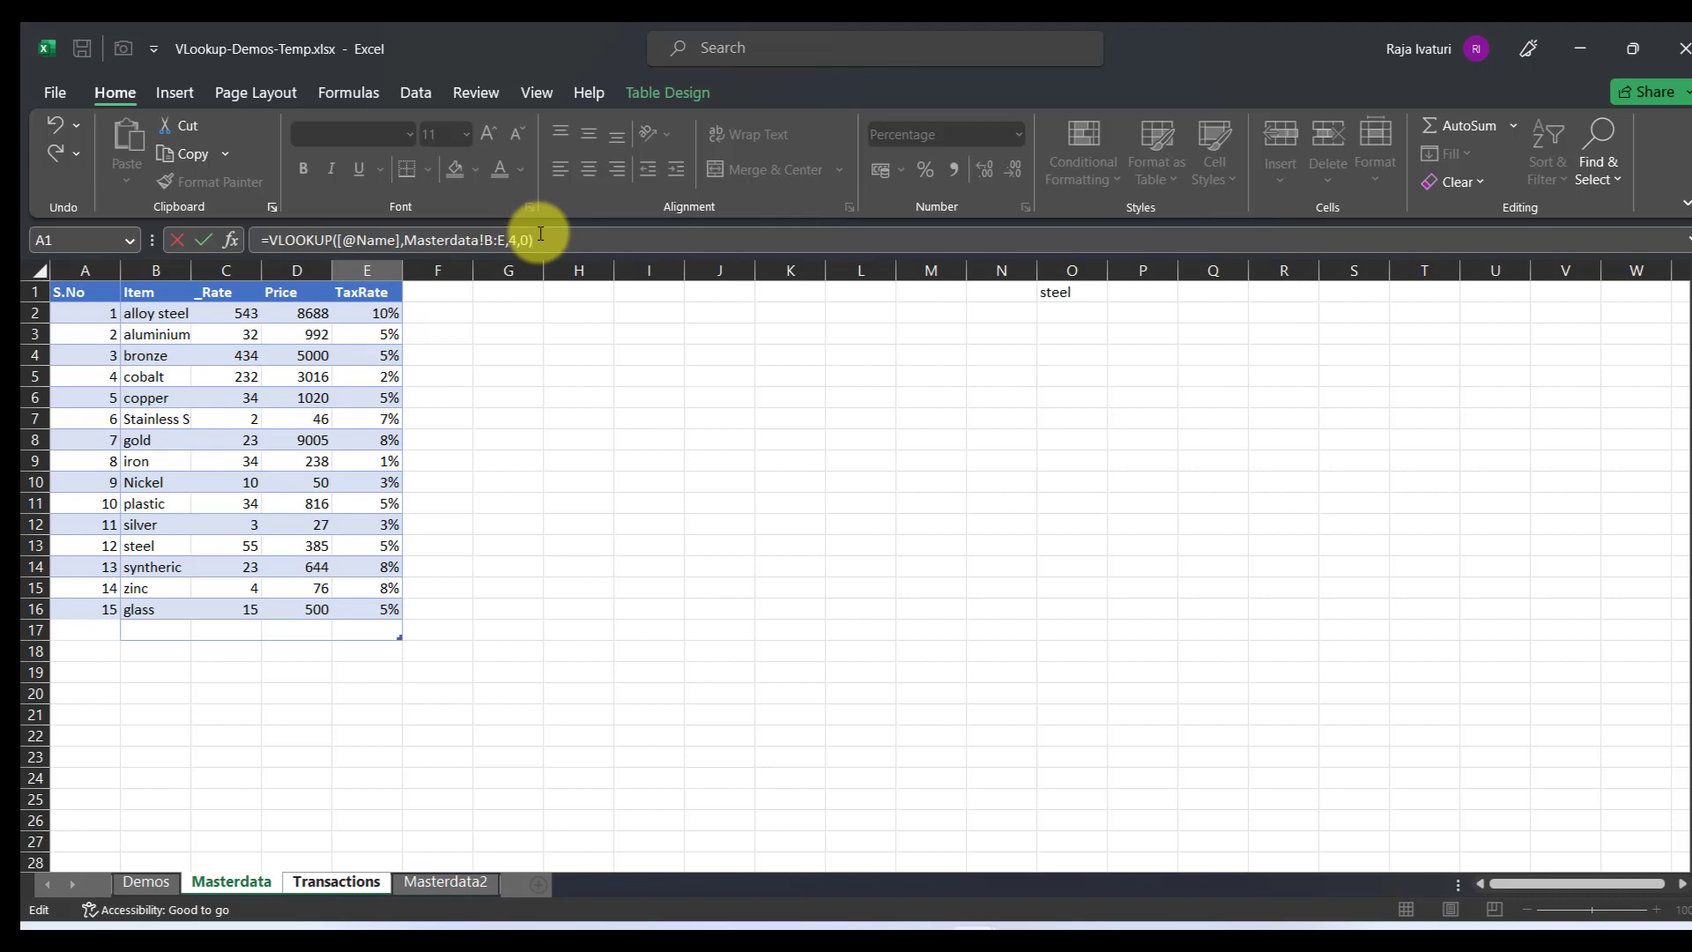
{"action": "key", "text": "Tab"}
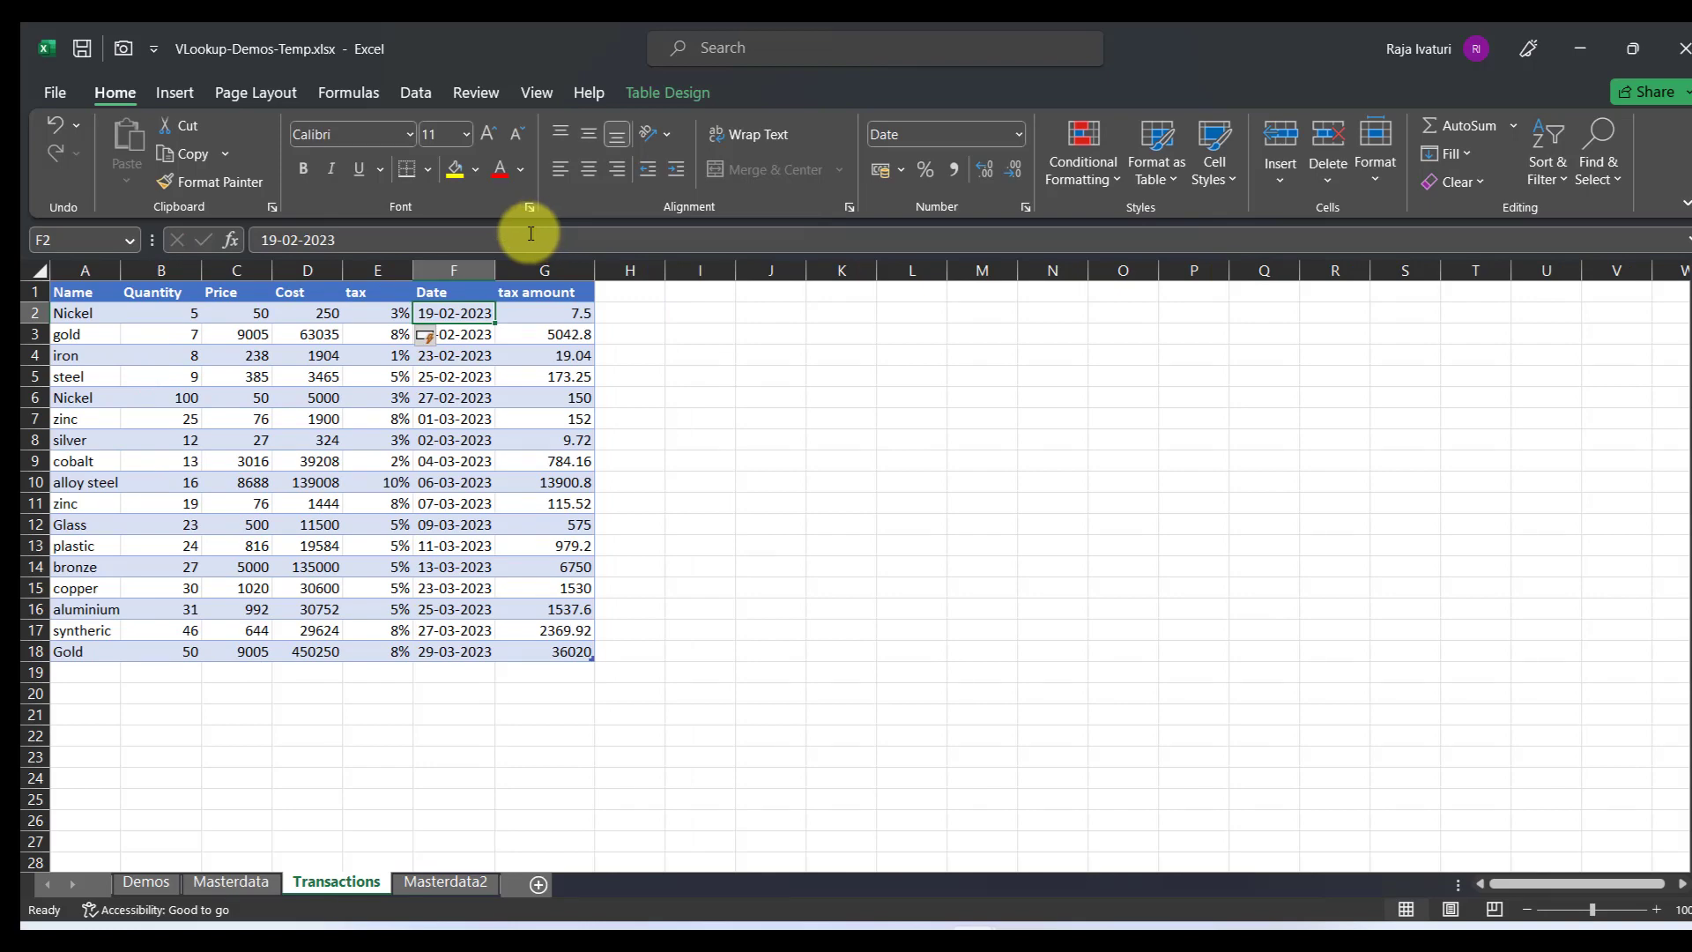
Compare the tax formula for Nickel in row 2 with Nickel's TaxRate on the Masterdata sheet.
{"action": "left_click", "coordinate": [393, 313]}
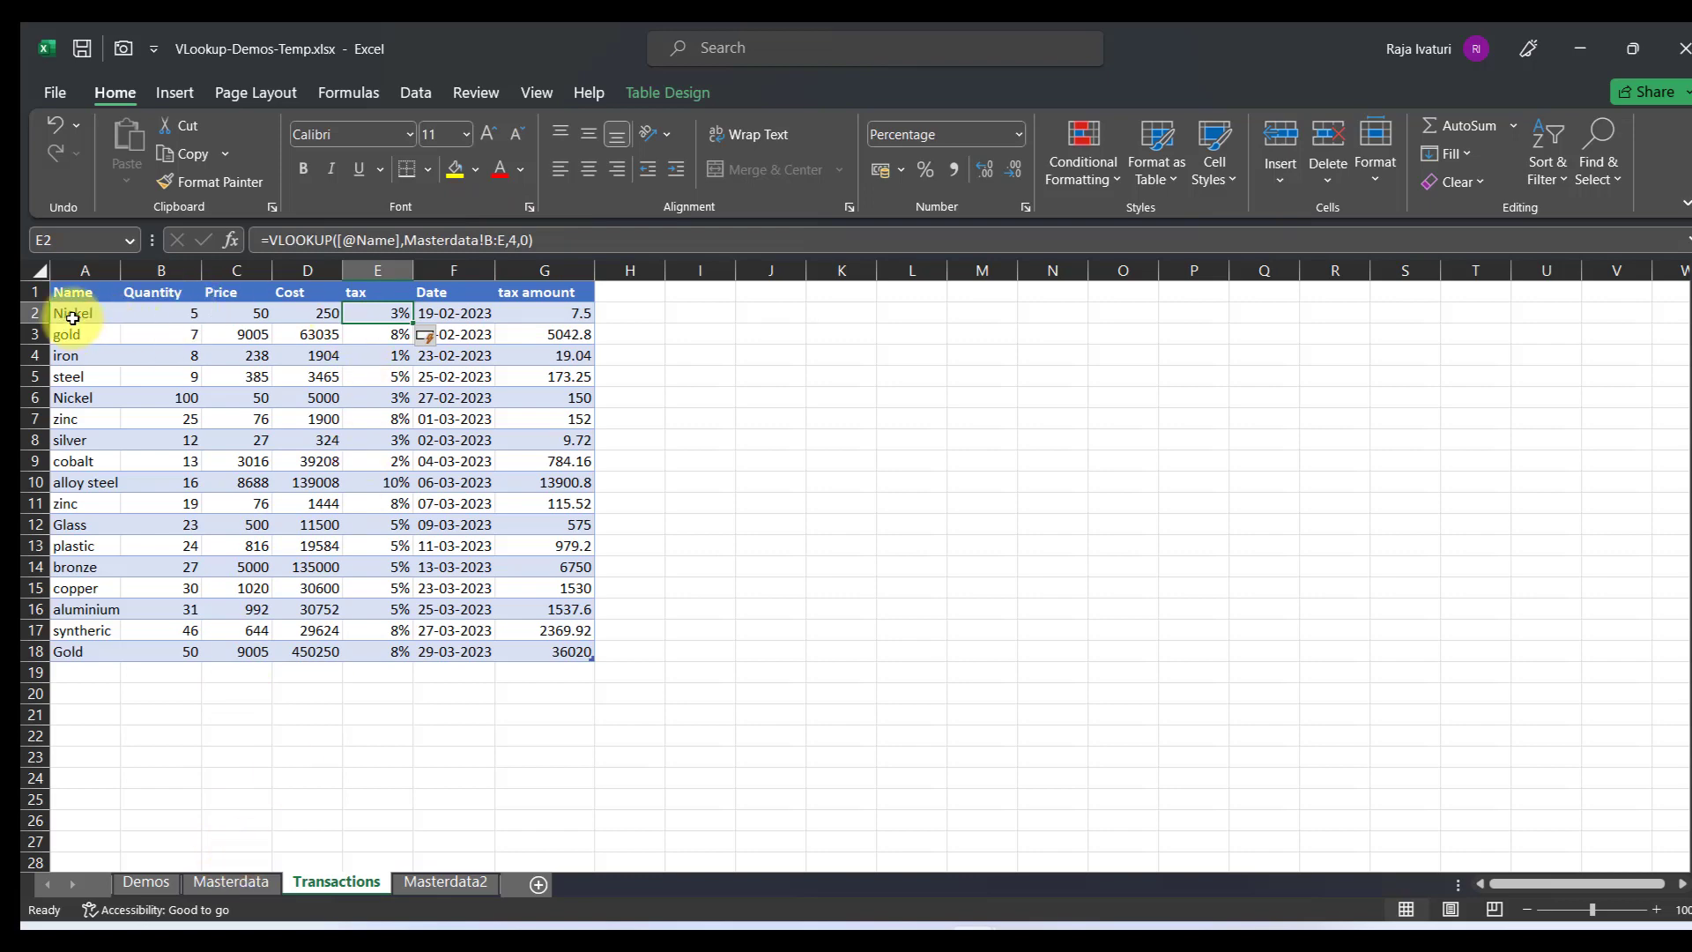
{"action": "left_click", "coordinate": [243, 875]}
{"action": "left_click", "coordinate": [160, 477]}
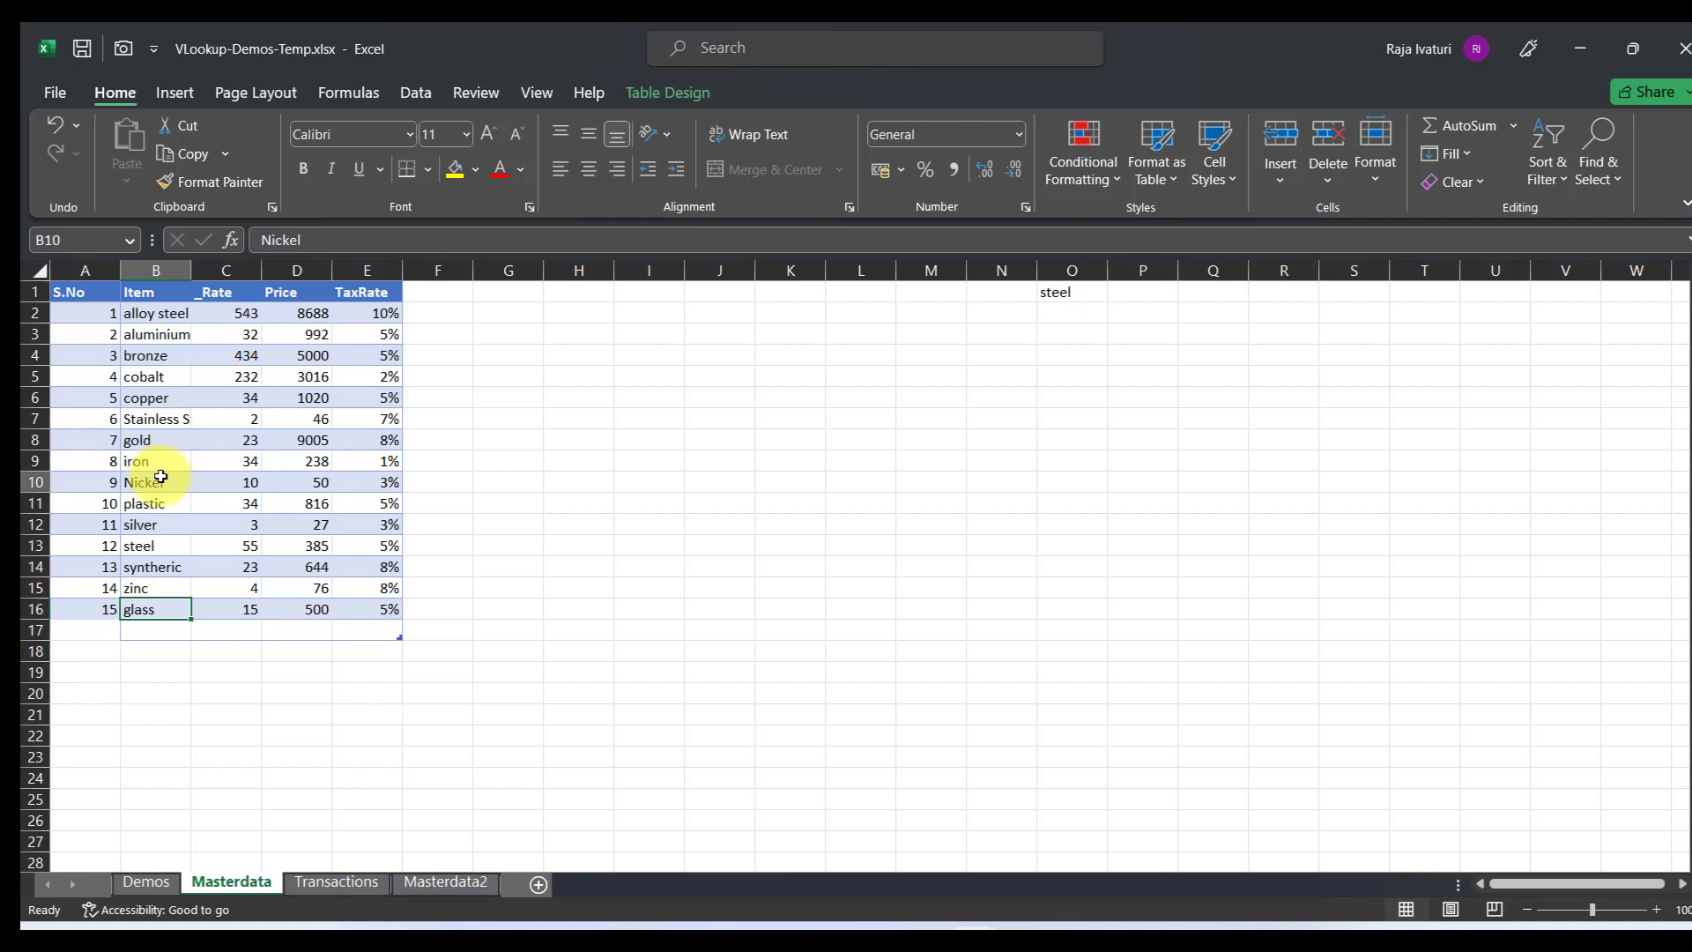
{"action": "left_click", "coordinate": [36, 482]}
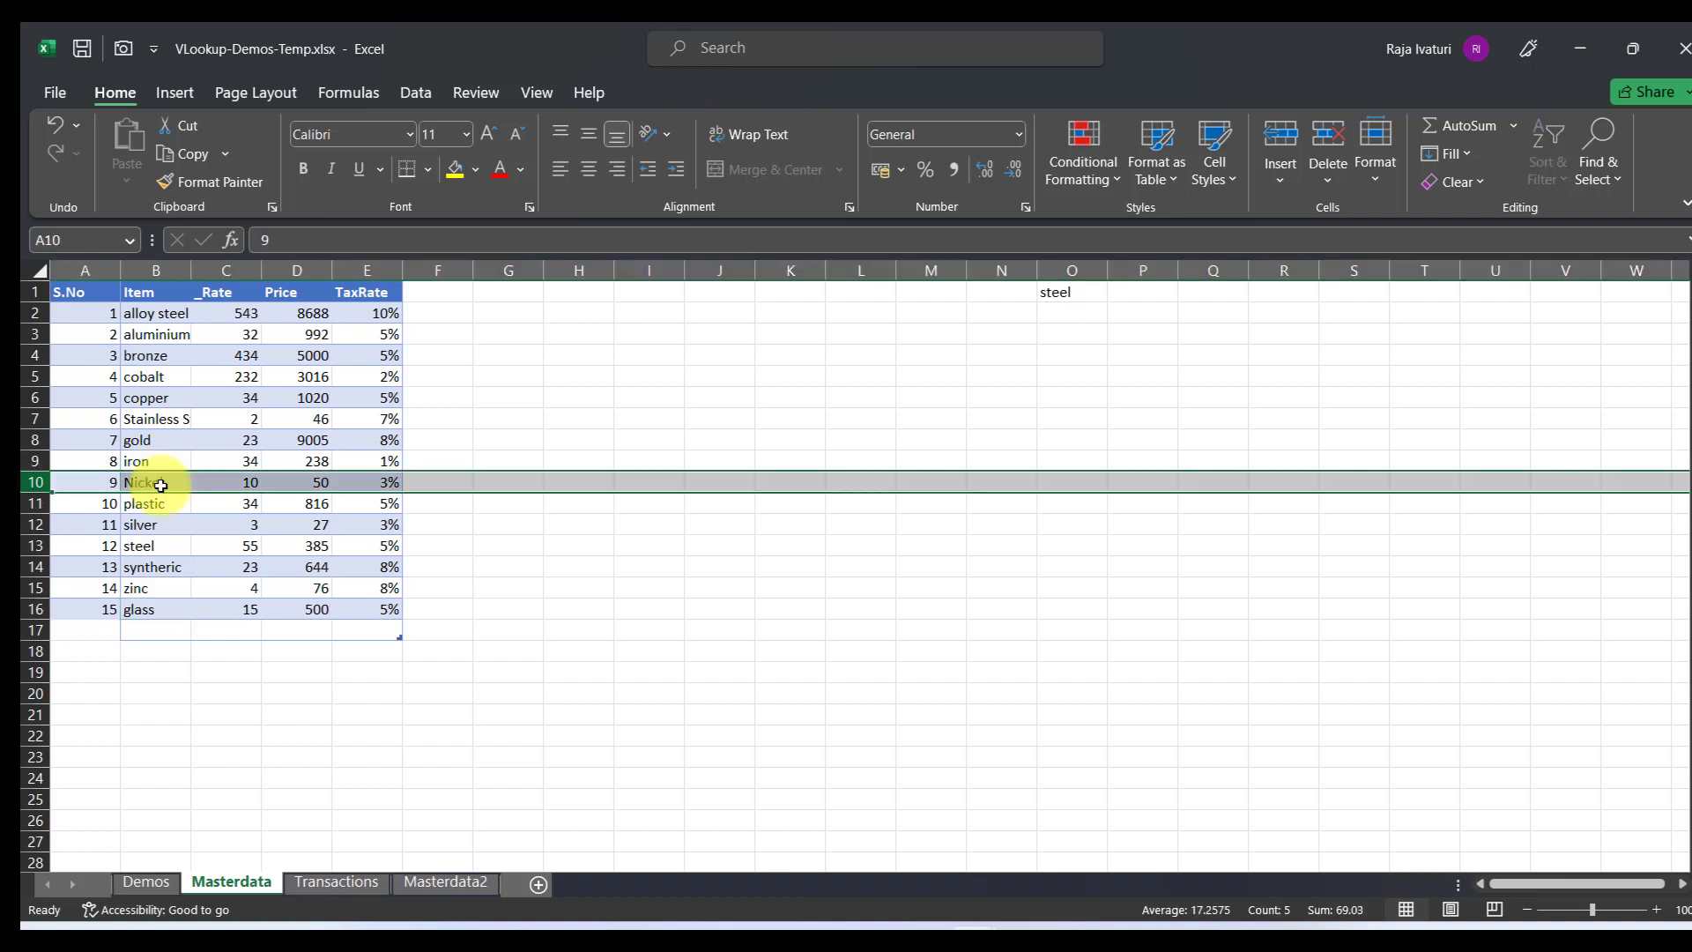
{"action": "left_click", "coordinate": [377, 481]}
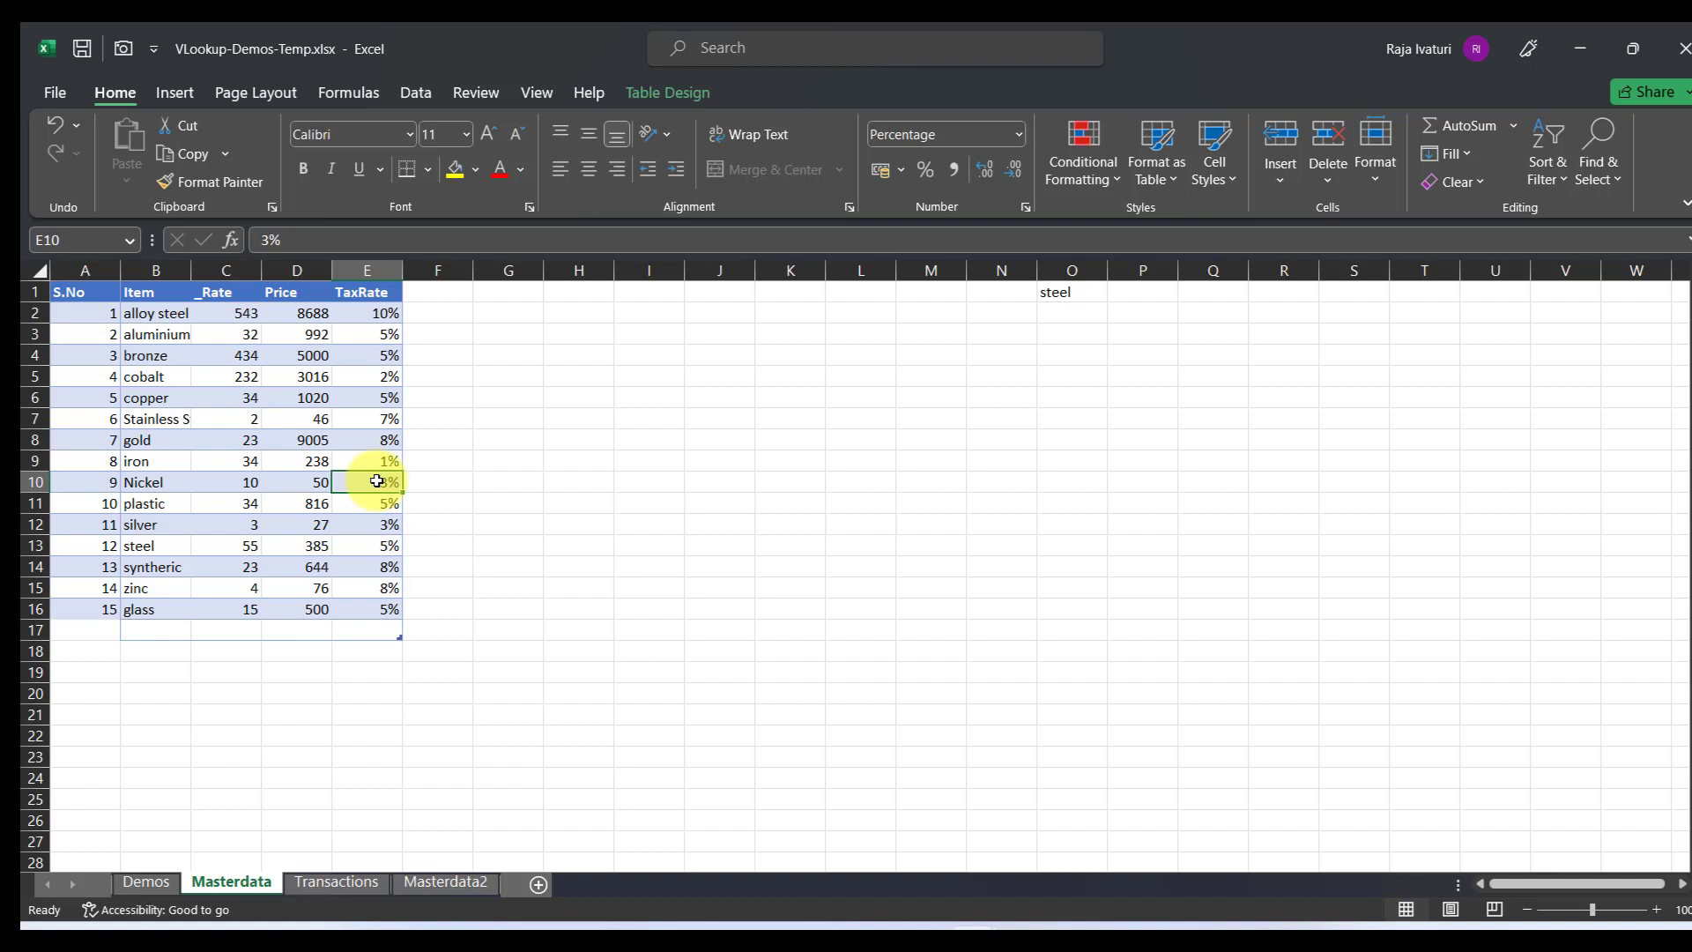
{"action": "left_click", "coordinate": [342, 883]}
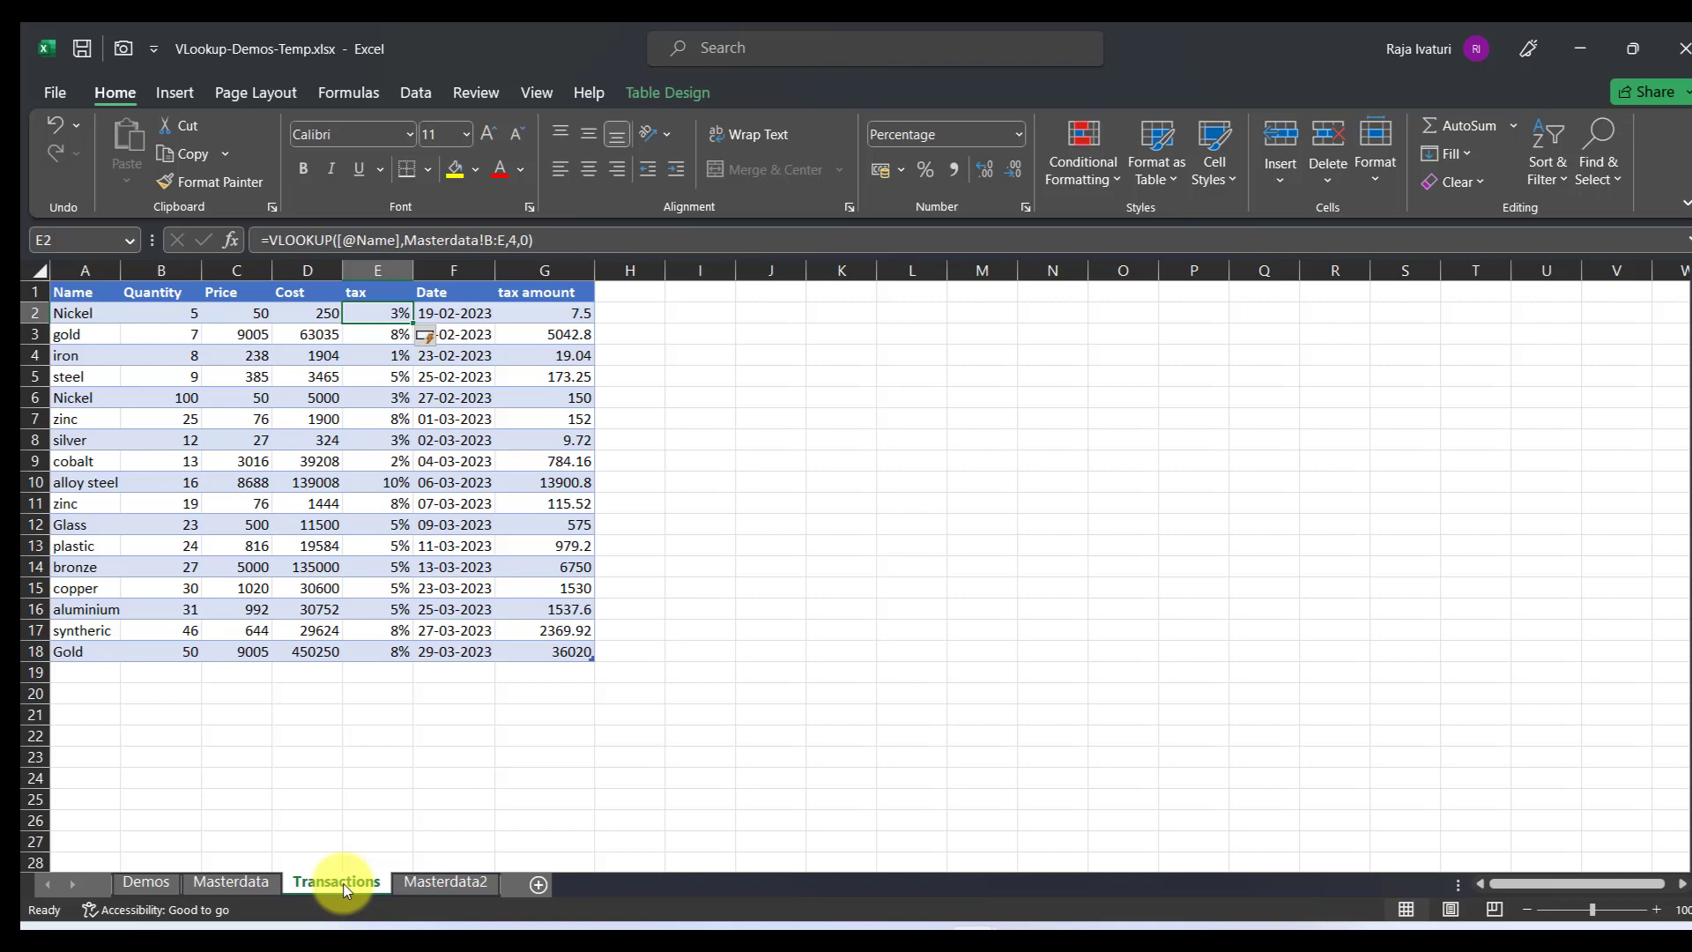
Enter "steel" in O1 and the label "metal name" in N1 of the Masterdata sheet, and fit column N's width.
{"action": "left_click", "coordinate": [231, 881]}
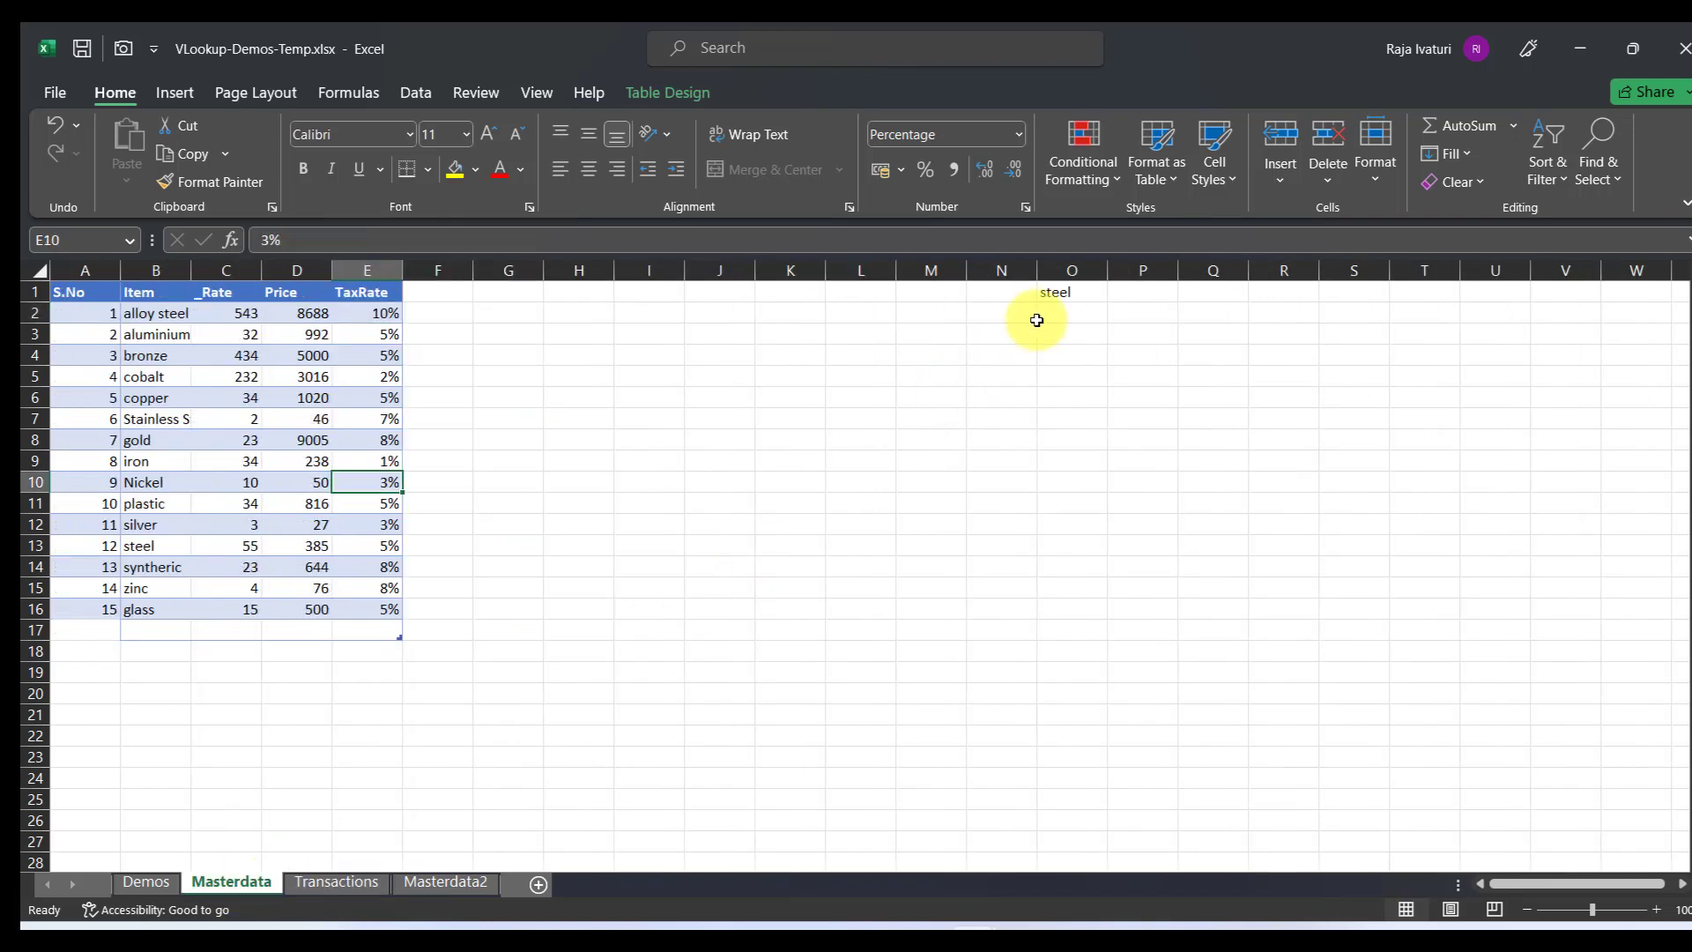
{"action": "left_click", "coordinate": [1064, 295]}
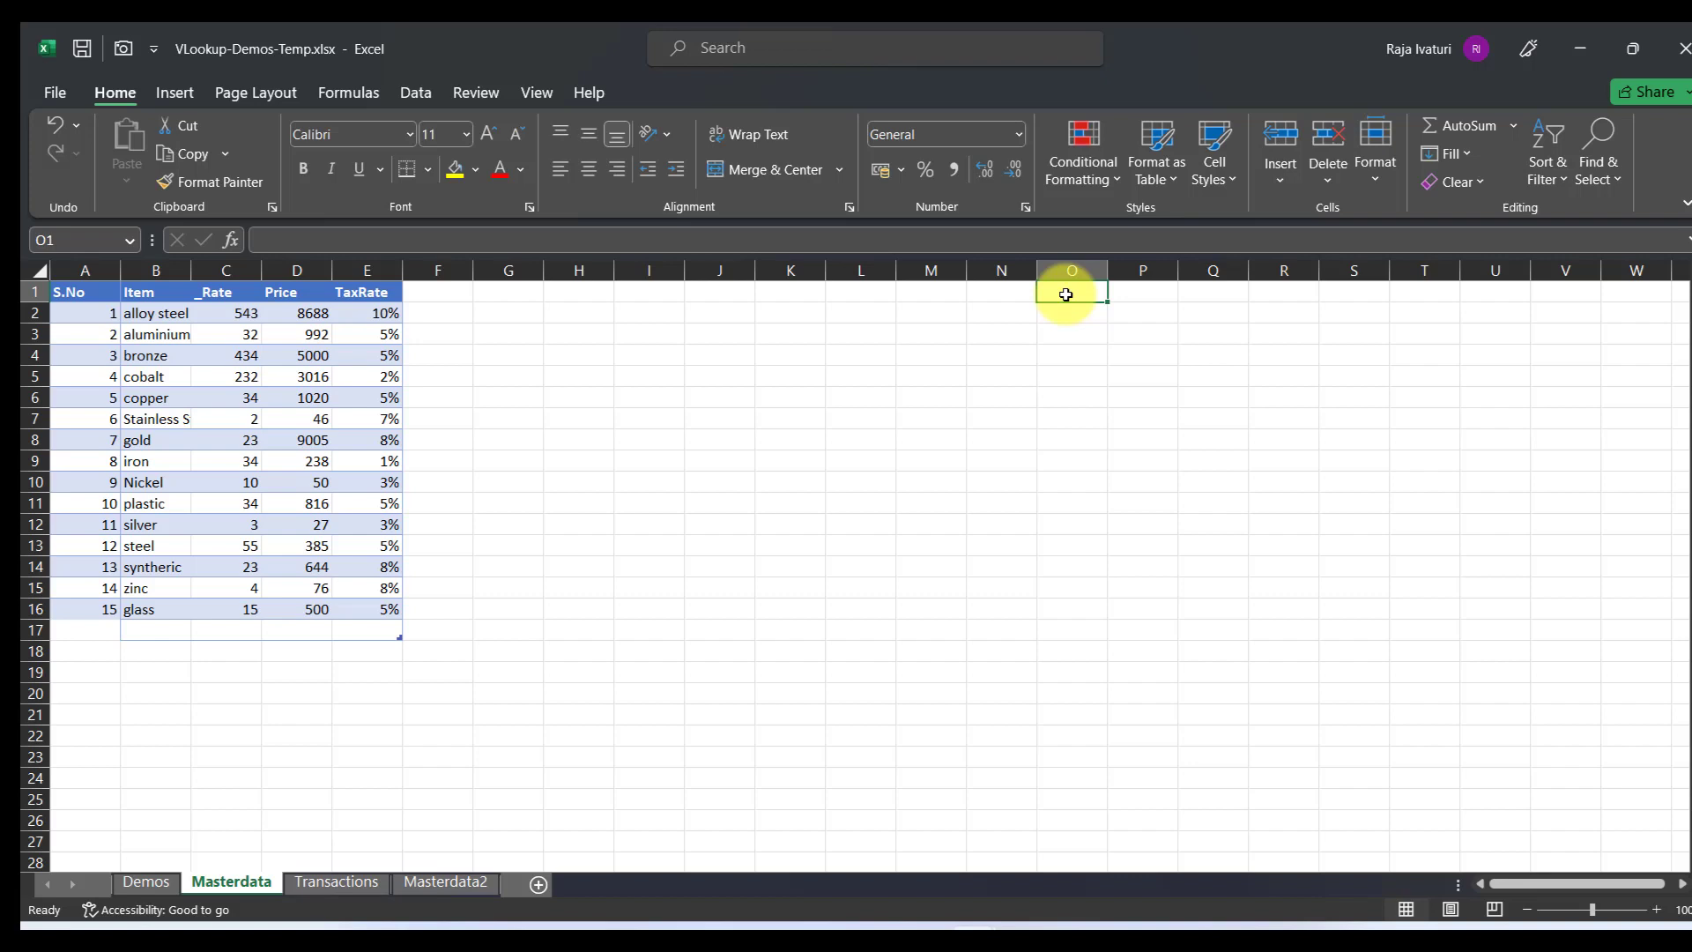
{"action": "type", "text": "steel"}
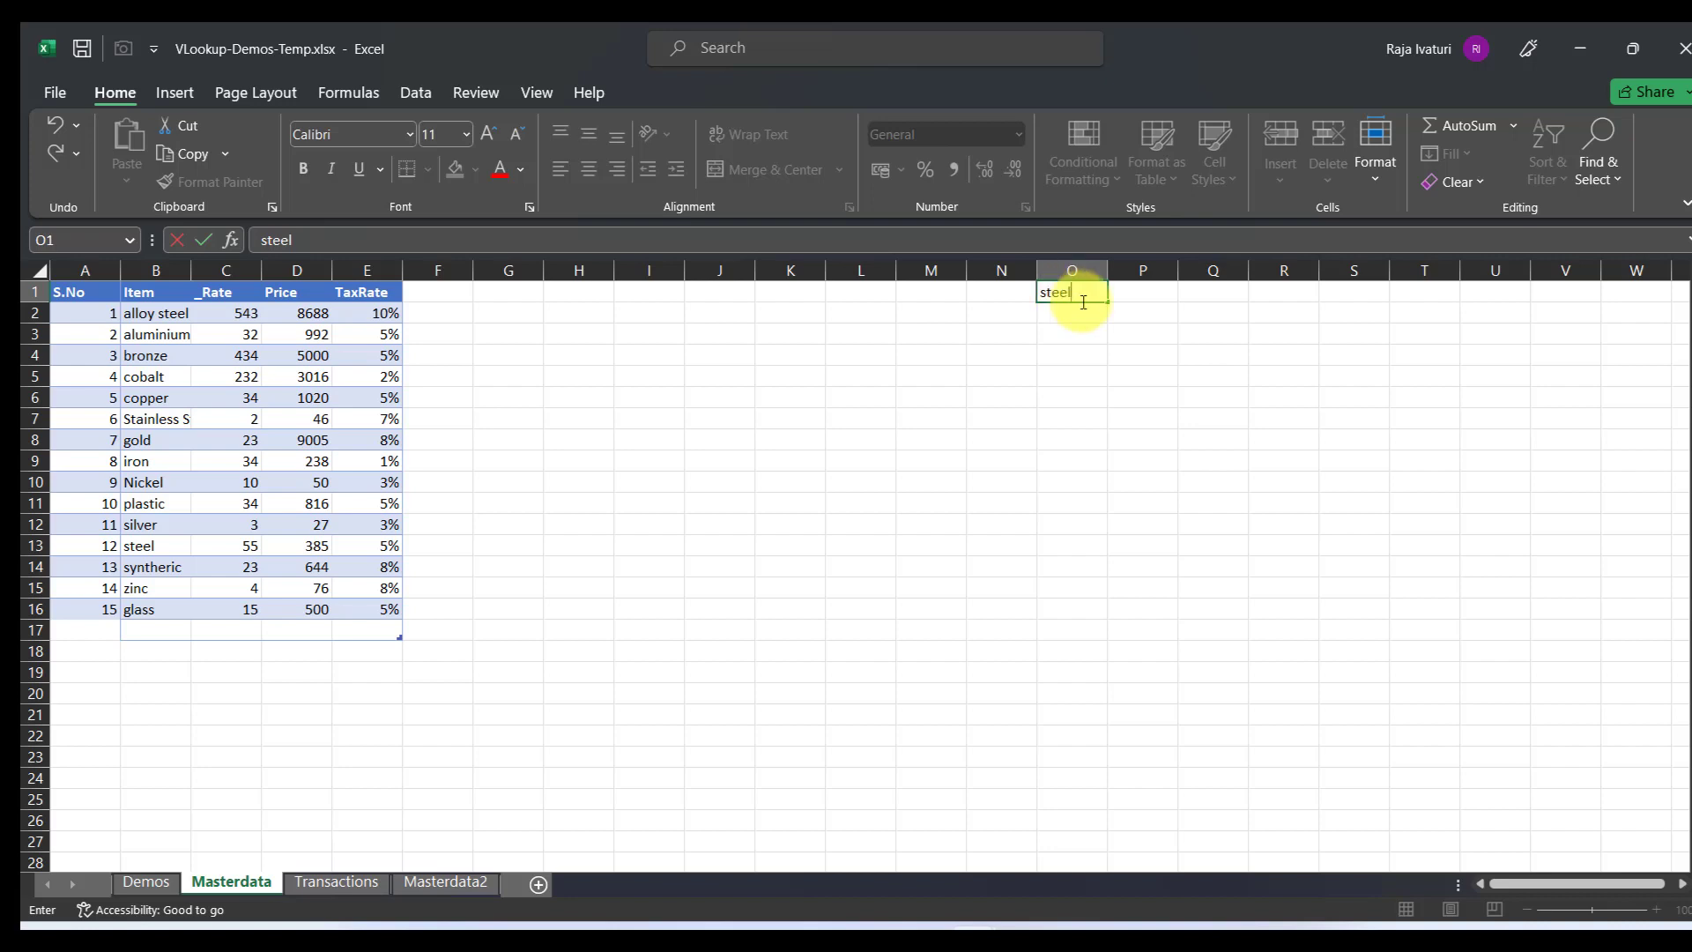
{"action": "left_click", "coordinate": [1022, 289]}
{"action": "type", "text": "metal name"}
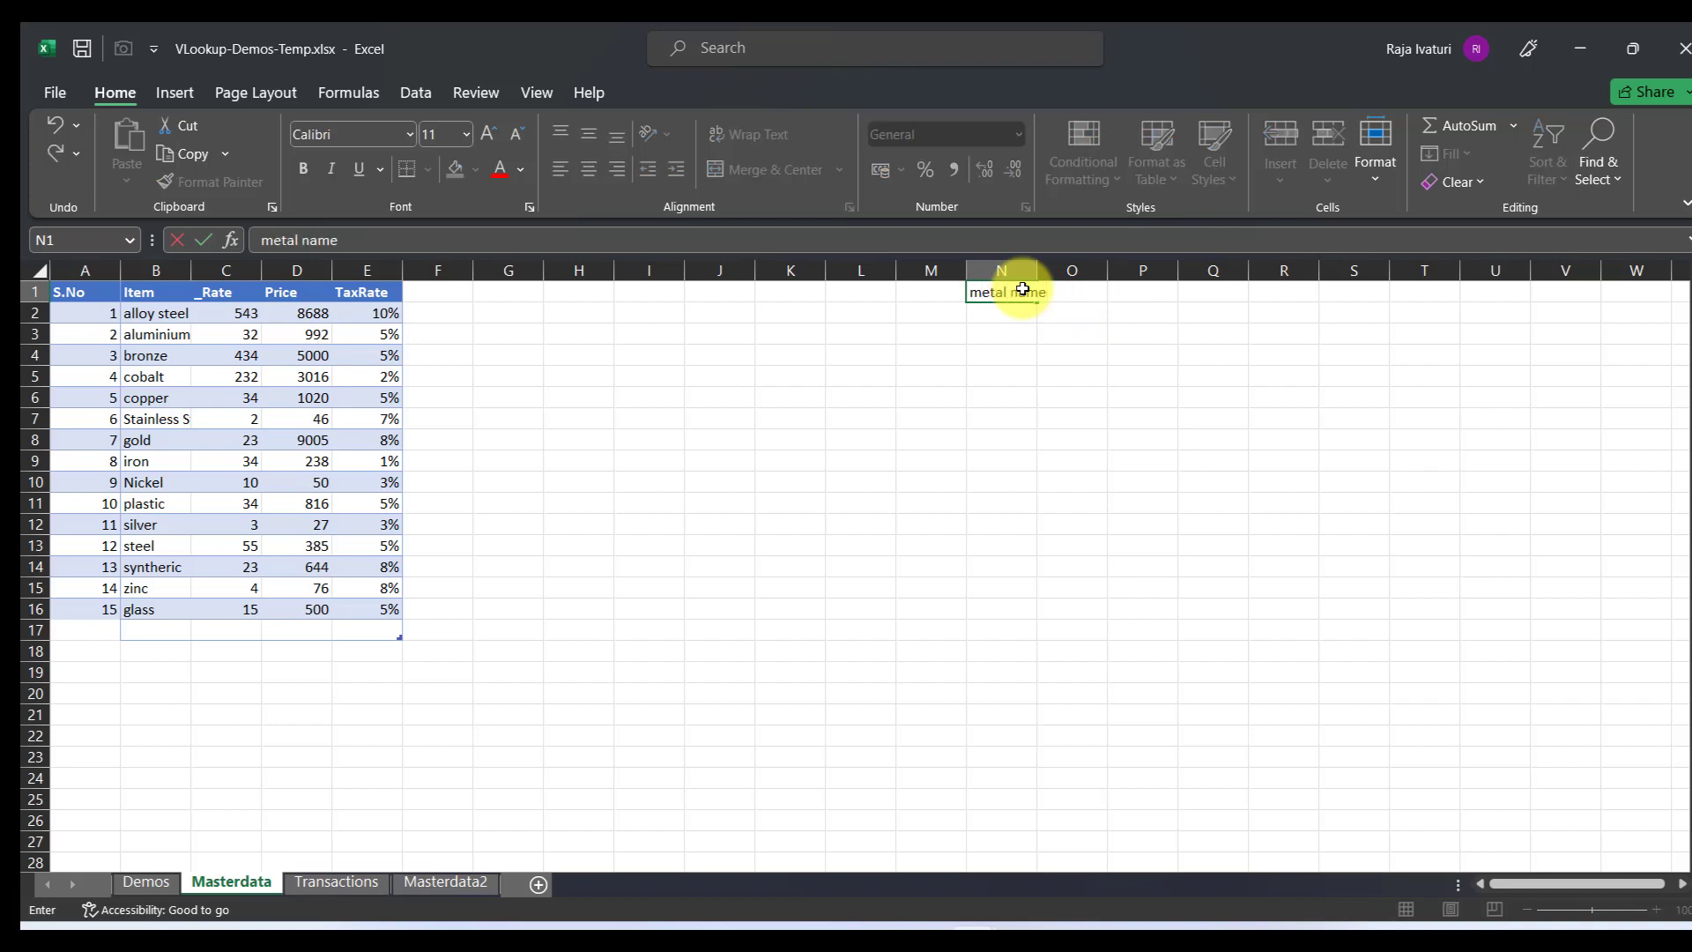
{"action": "key", "text": "Tab"}
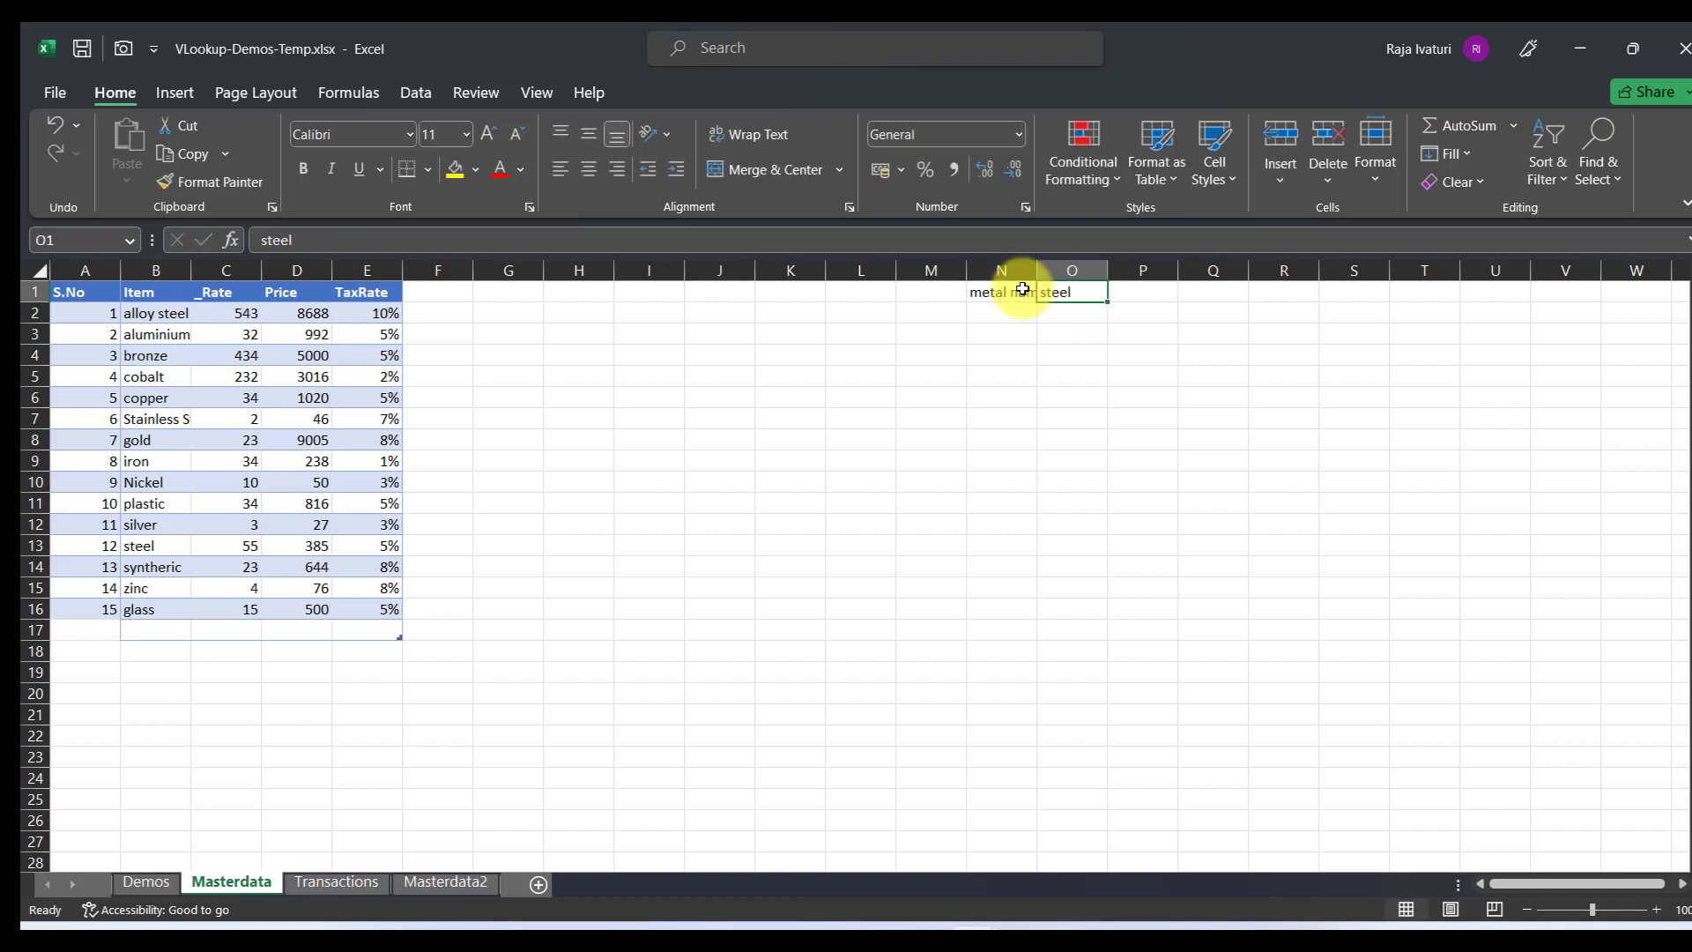
{"action": "double_click", "coordinate": [1037, 269]}
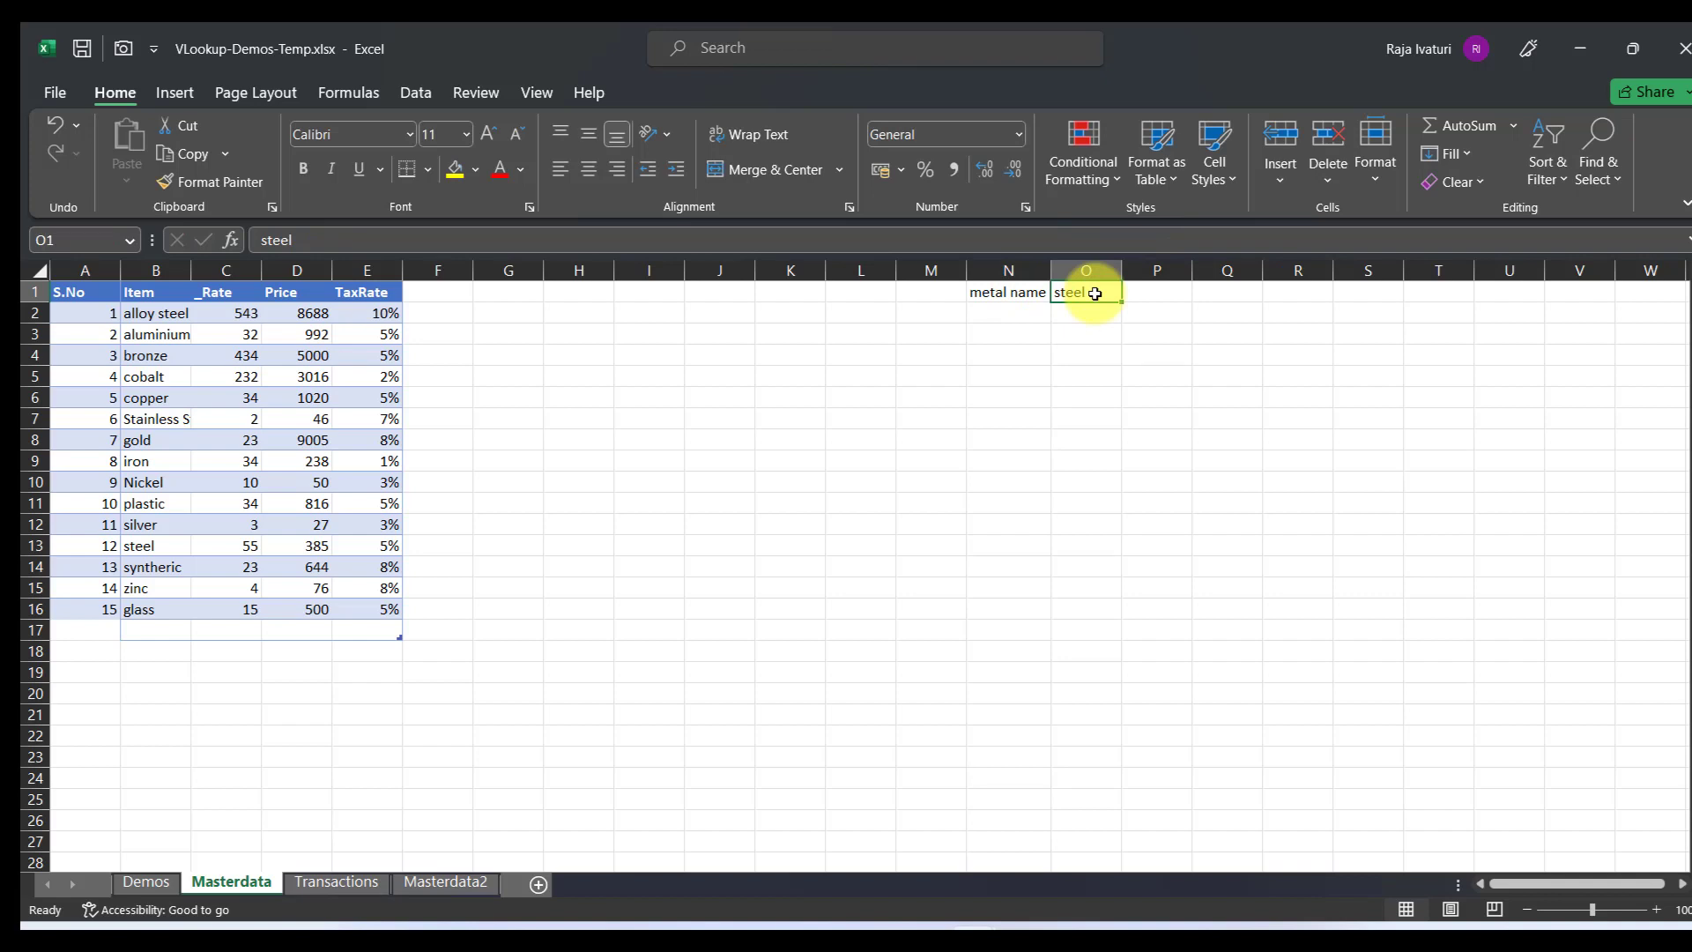
Add a "check" column header in cell F1 beside TaxRate.
{"action": "left_click", "coordinate": [450, 294]}
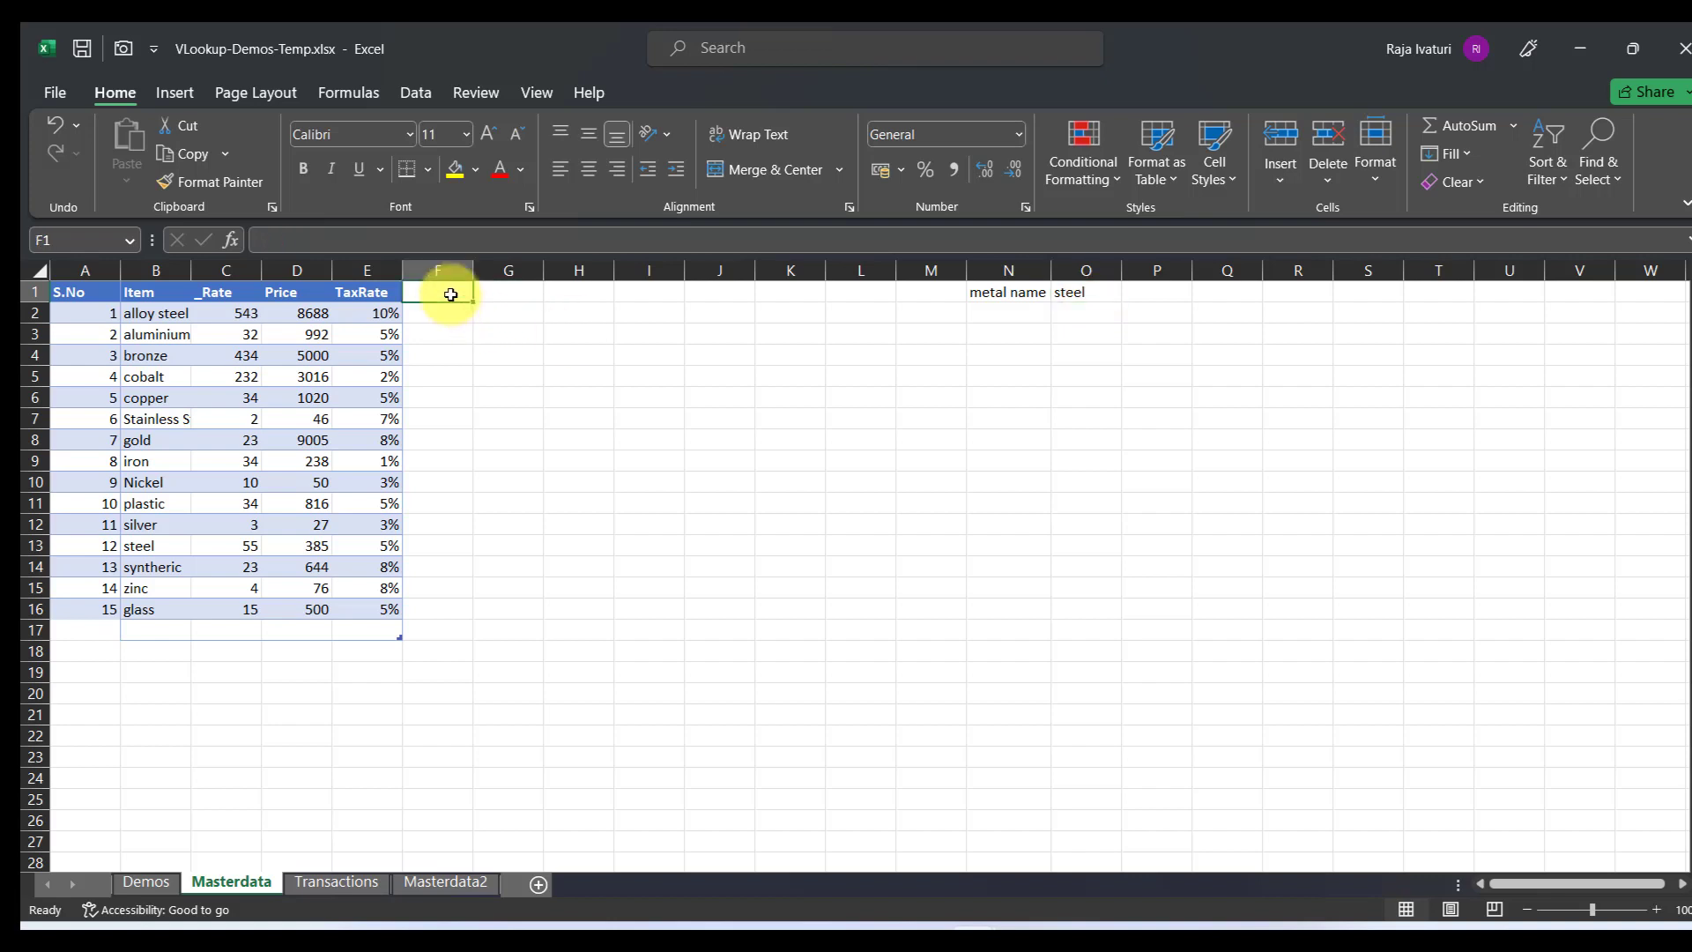
{"action": "type", "text": "check"}
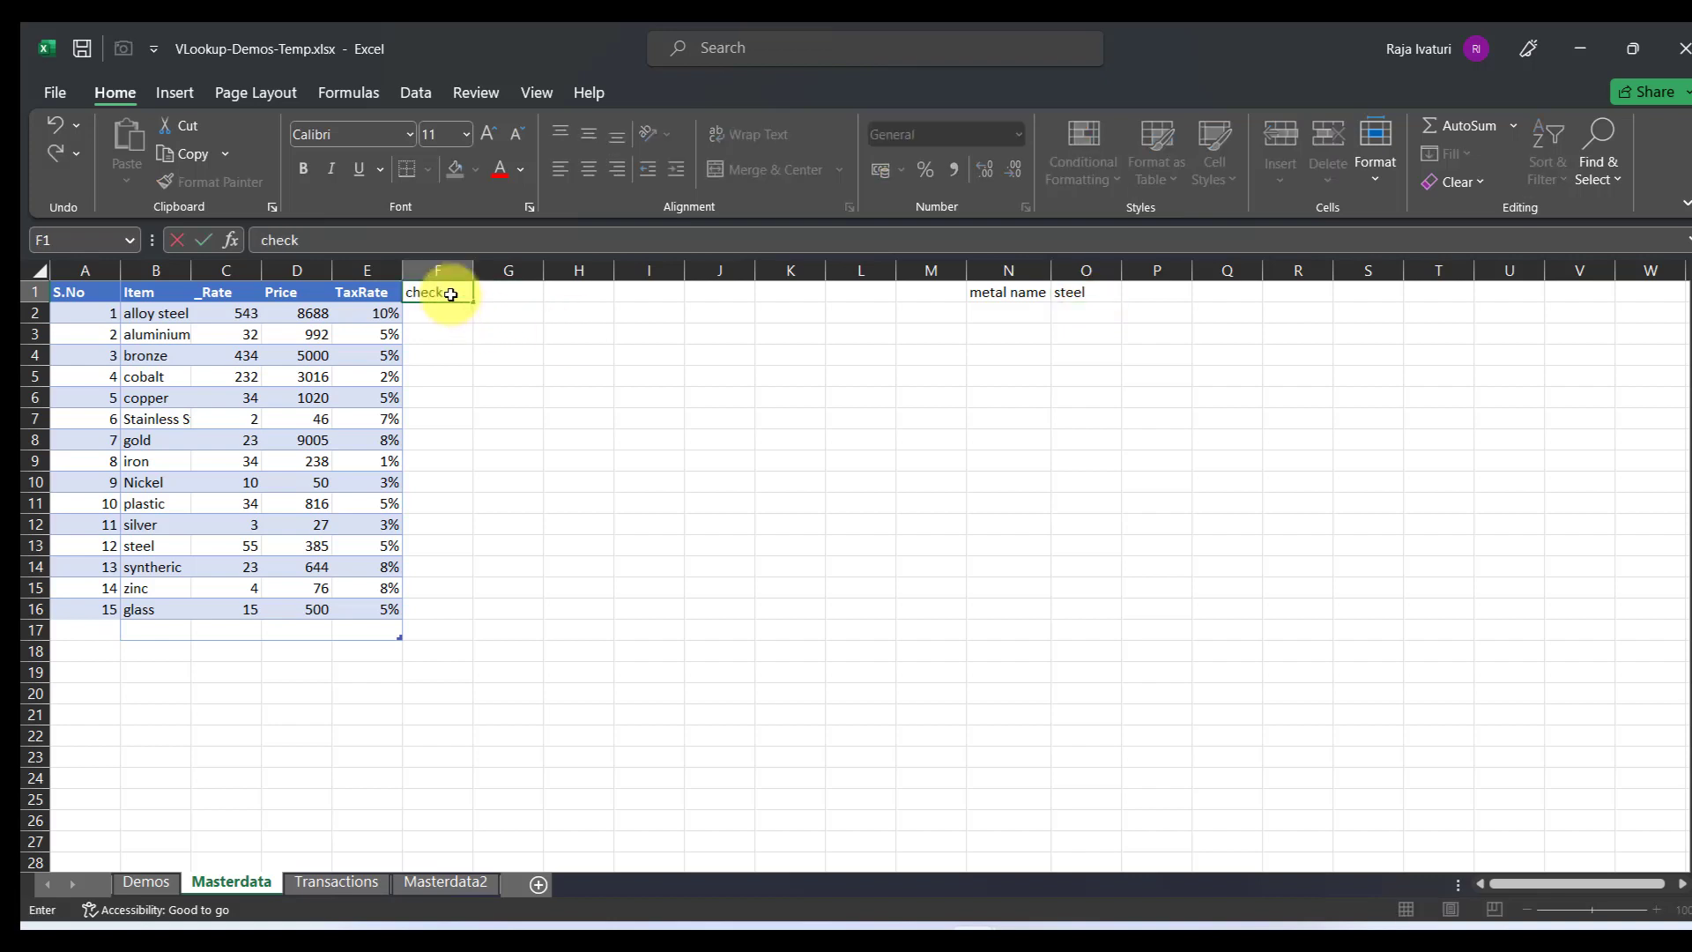
{"action": "key", "text": "Tab"}
Start a VLOOKUP formula in cell F2 with the wildcard expression "*"&O1 as lookup value.
{"action": "left_click", "coordinate": [441, 313]}
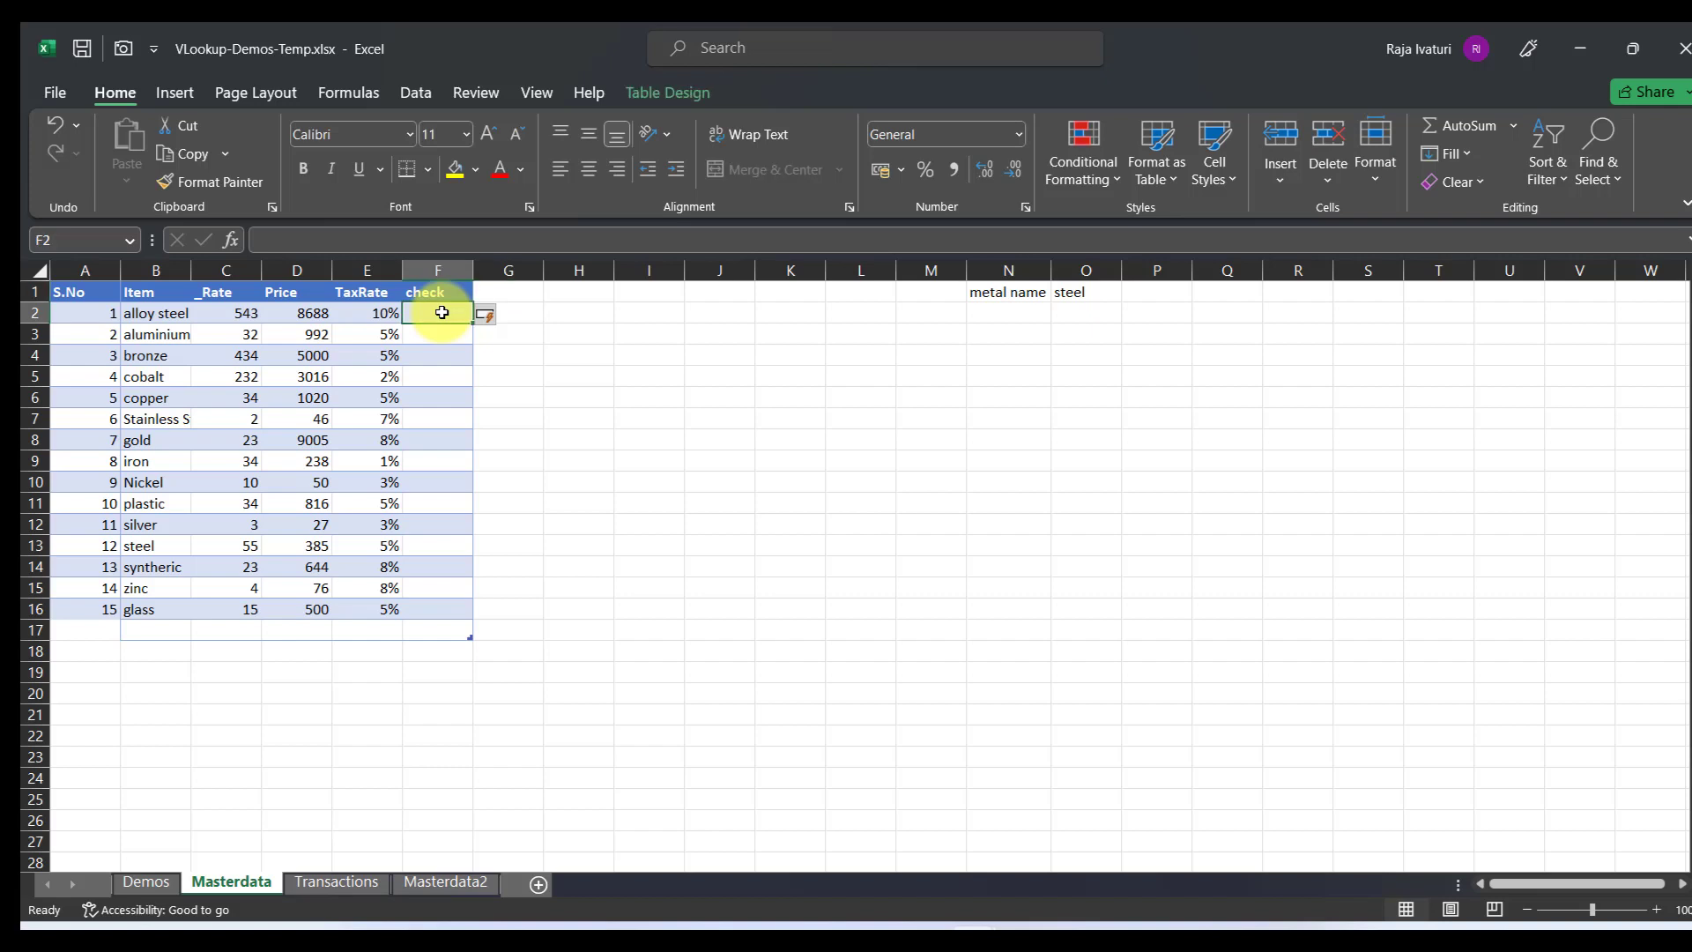
{"action": "type", "text": "=vlook"}
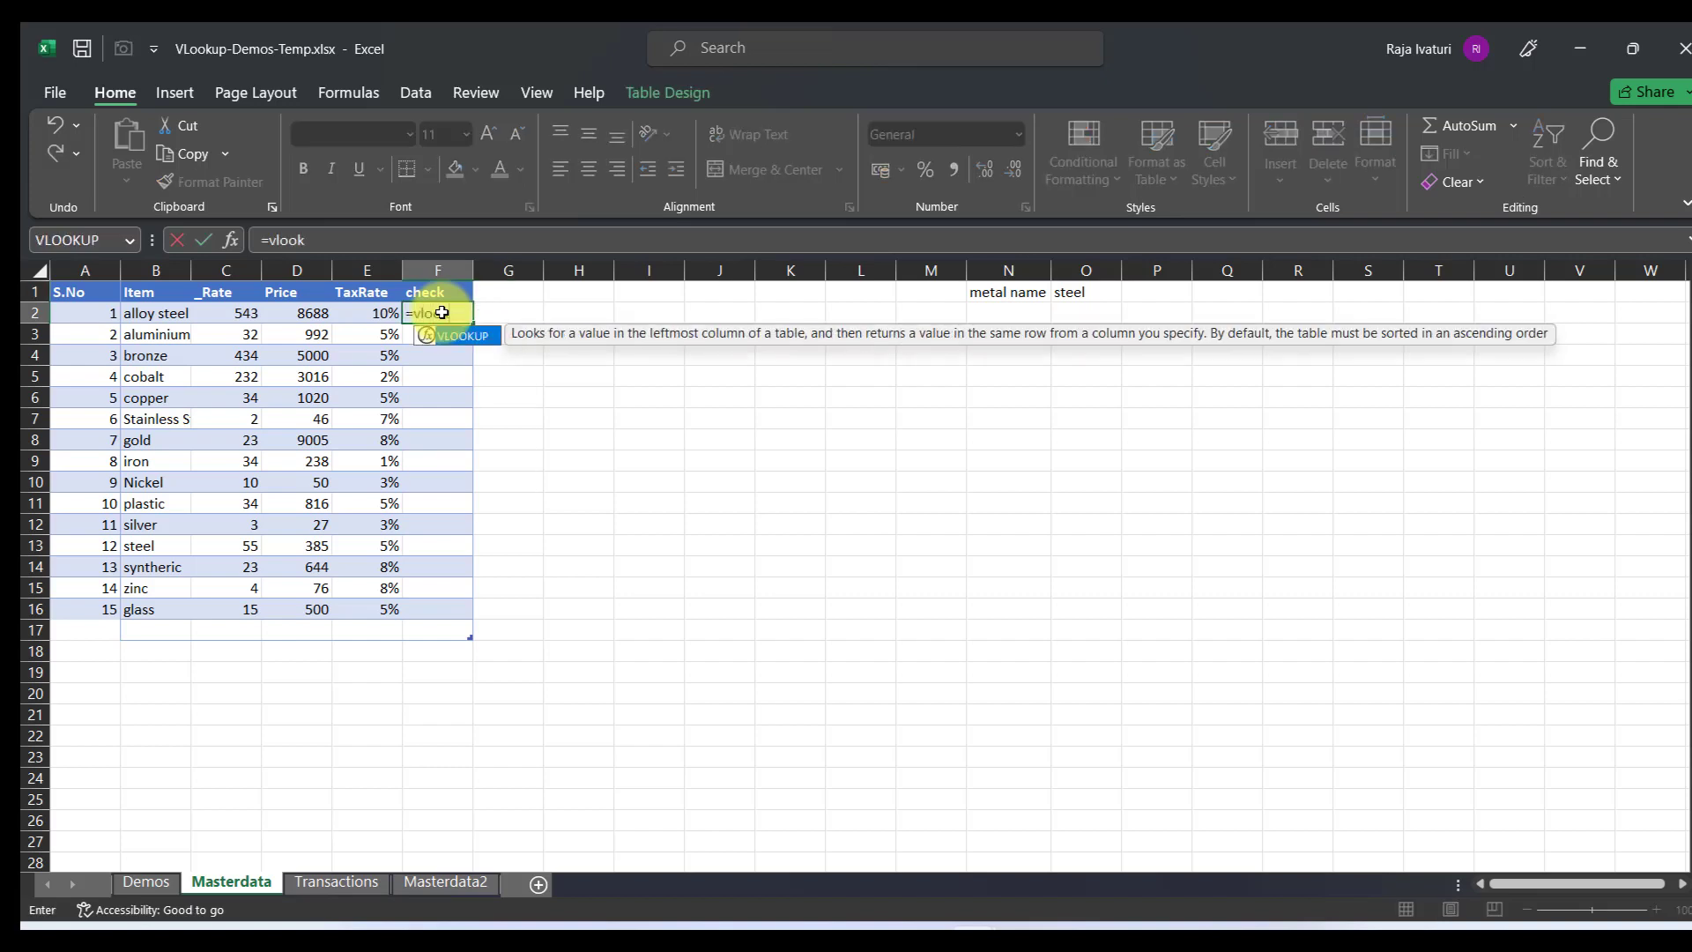
{"action": "key", "text": "Tab"}
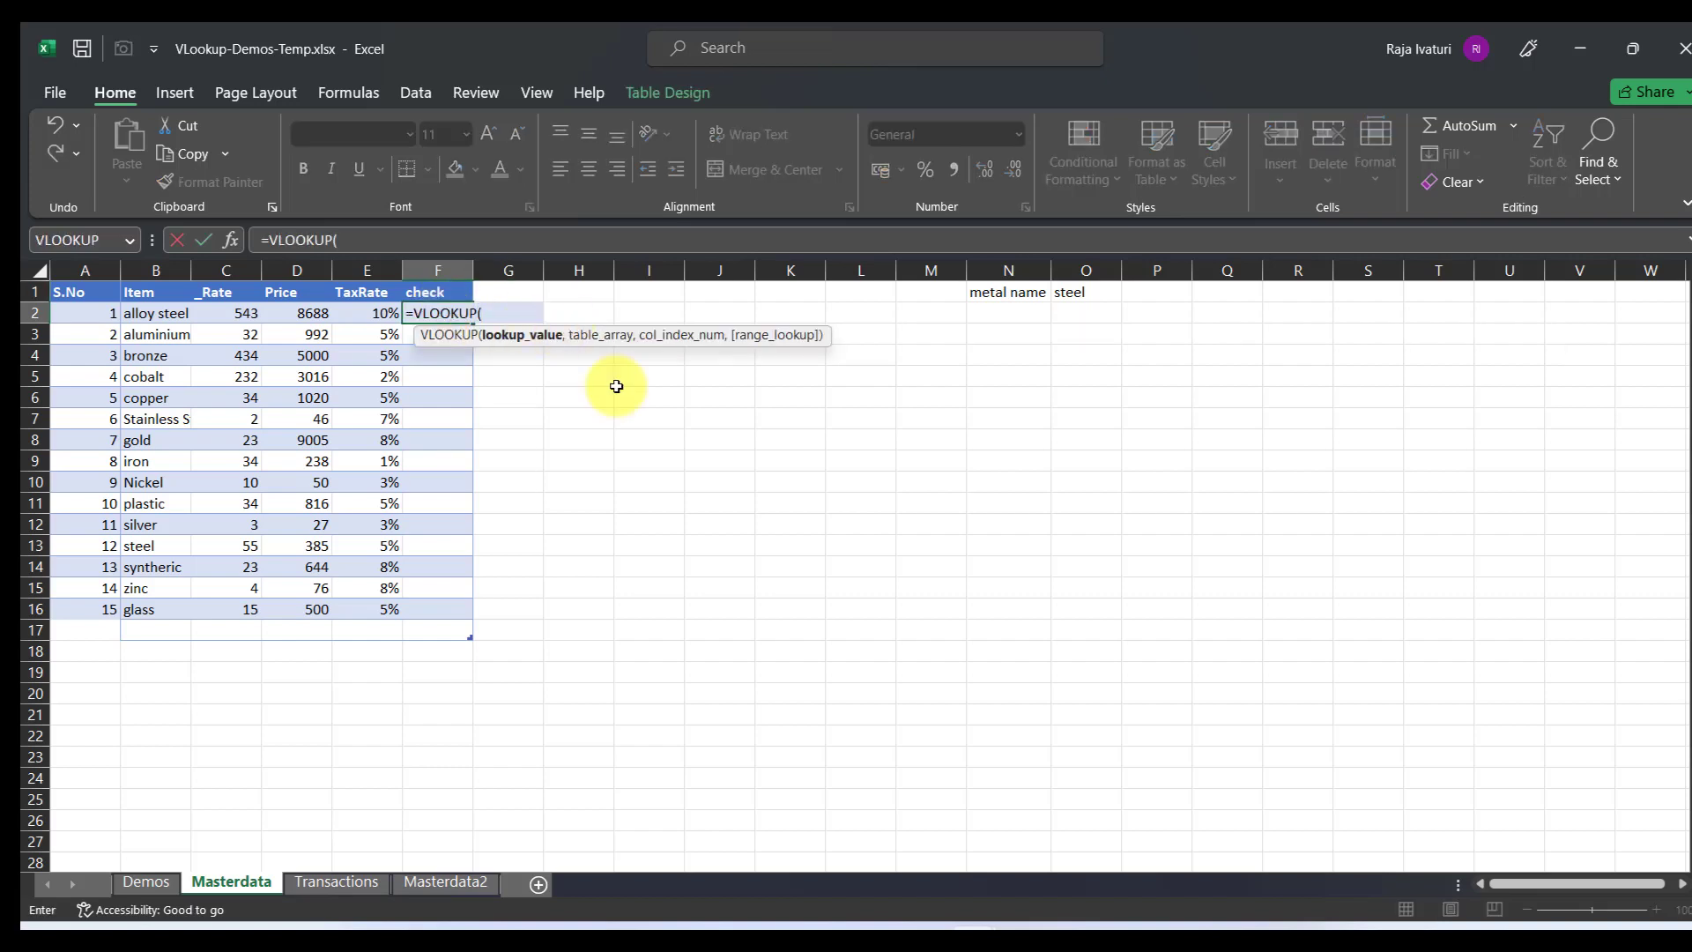
{"action": "left_click", "coordinate": [1085, 291]}
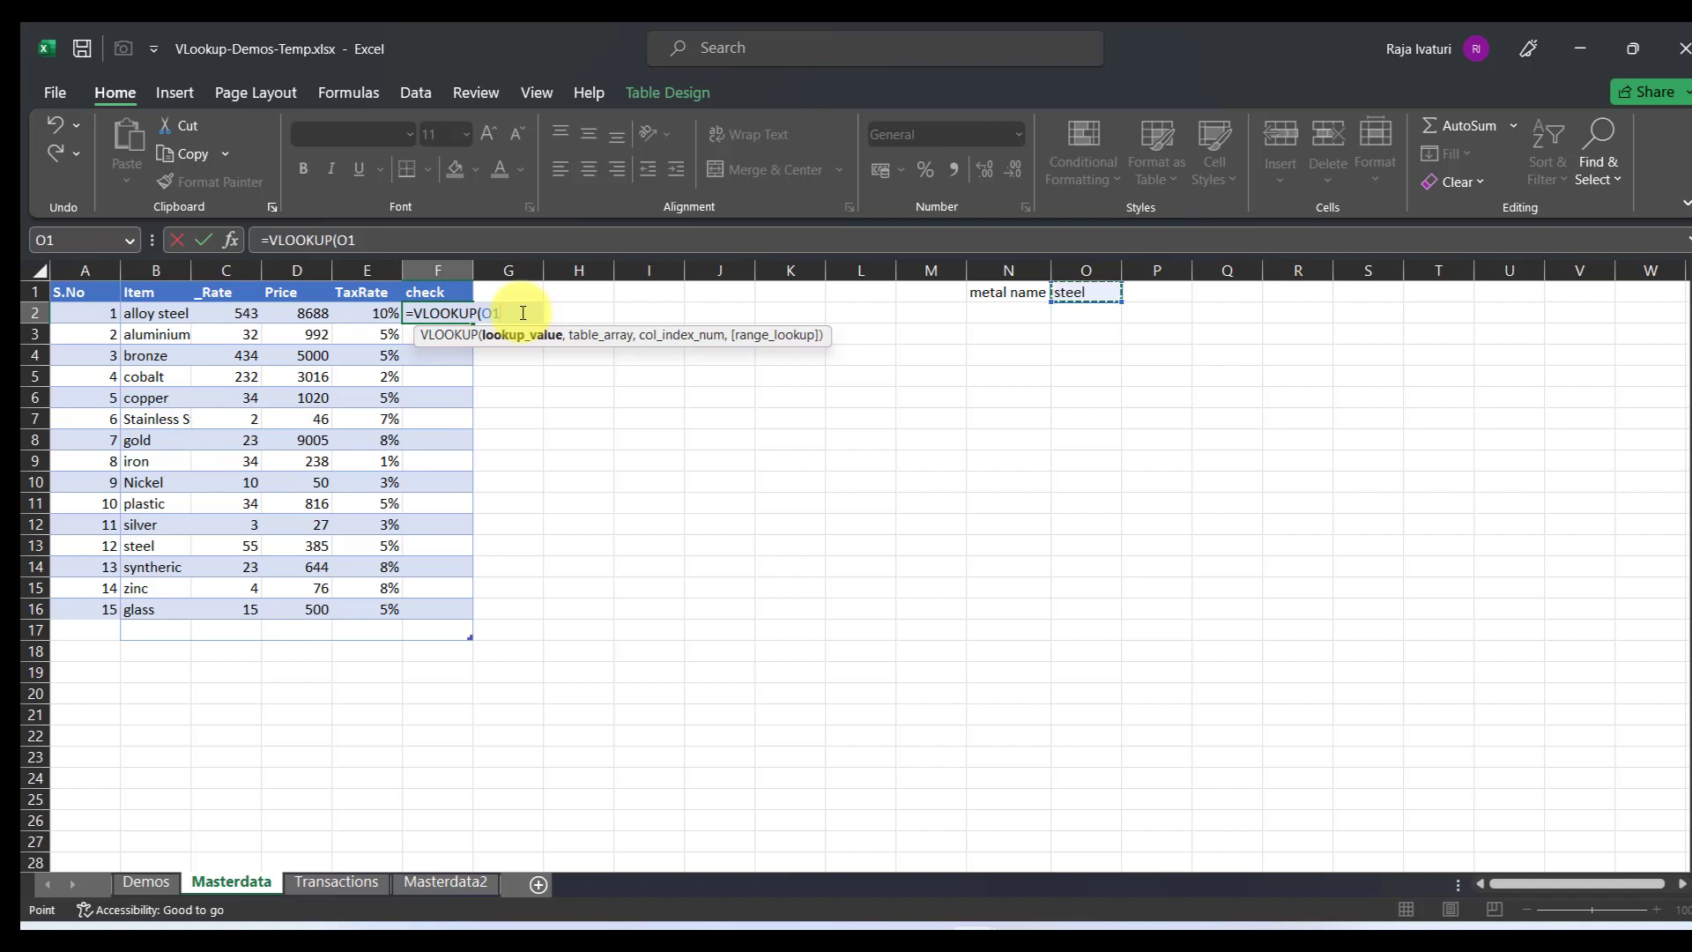
{"action": "type", "text": ","}
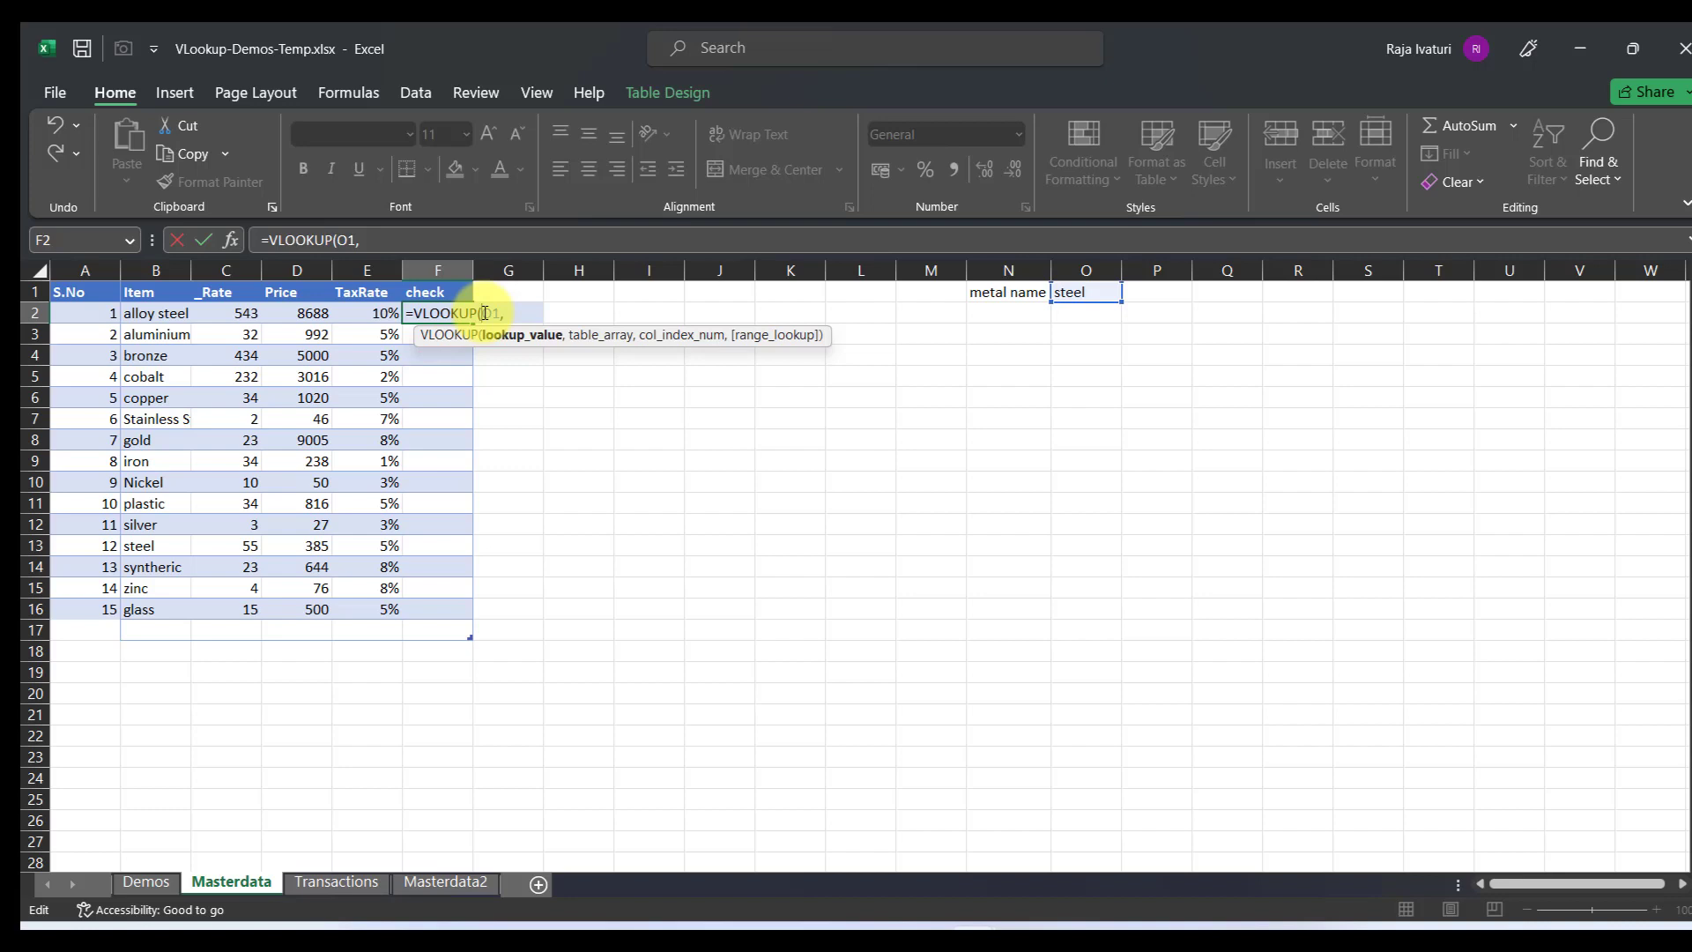
{"action": "type", "text": "\"*\"&"}
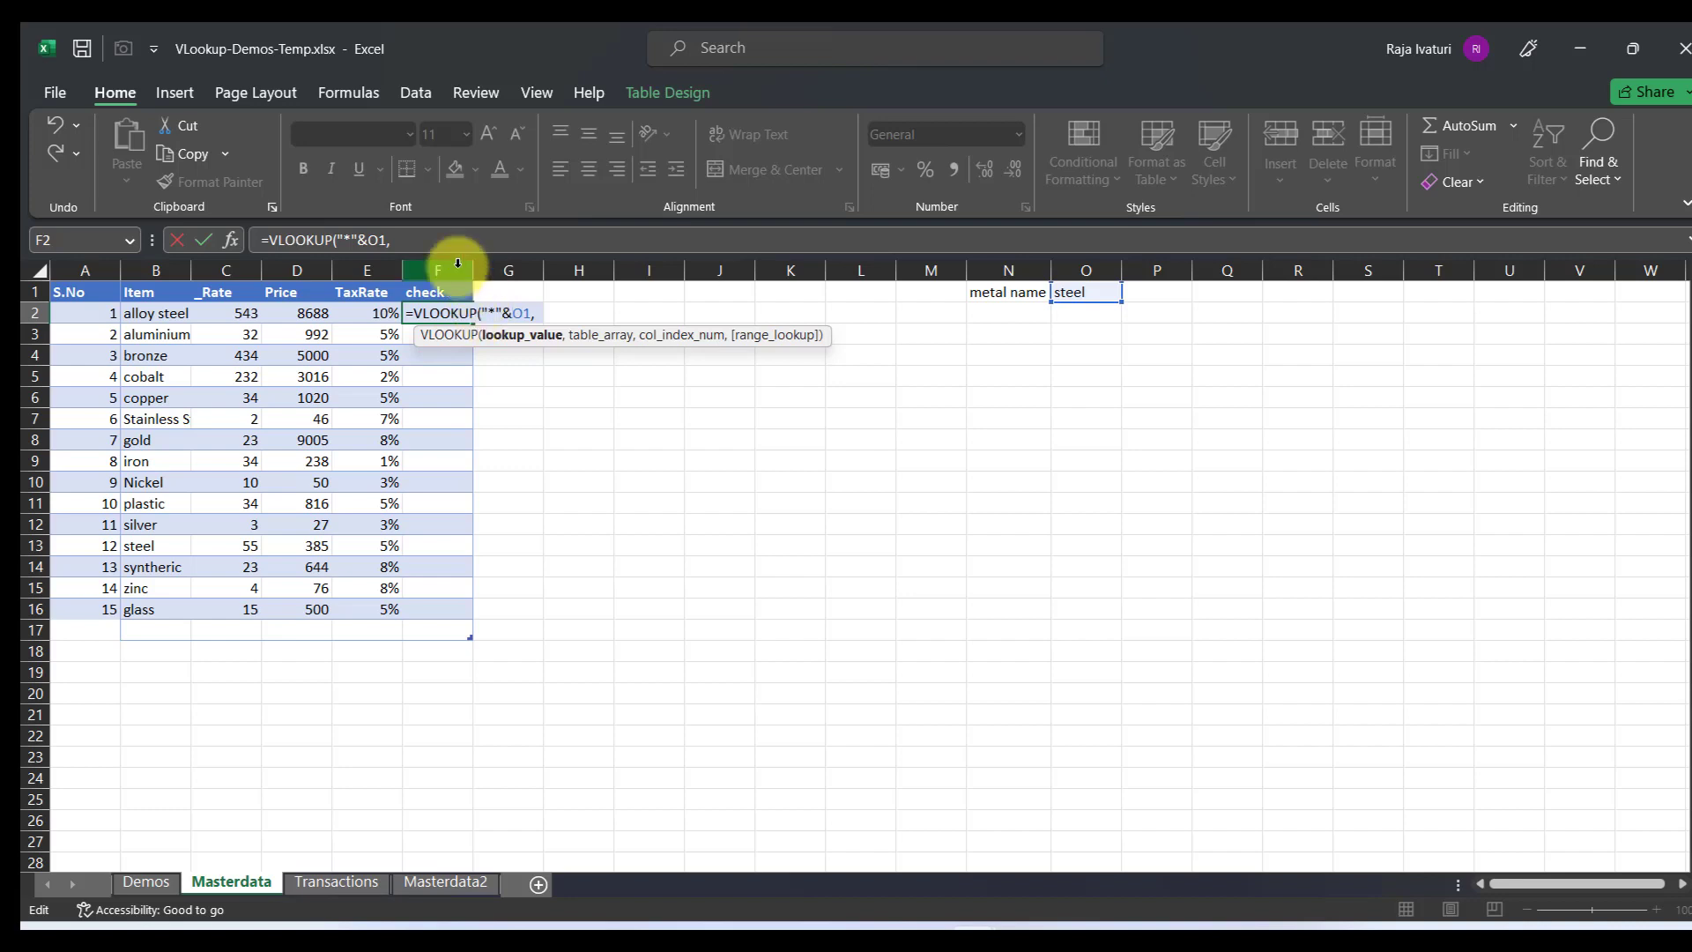
{"action": "left_click", "coordinate": [408, 242]}
{"action": "key", "text": "BackSpace"}
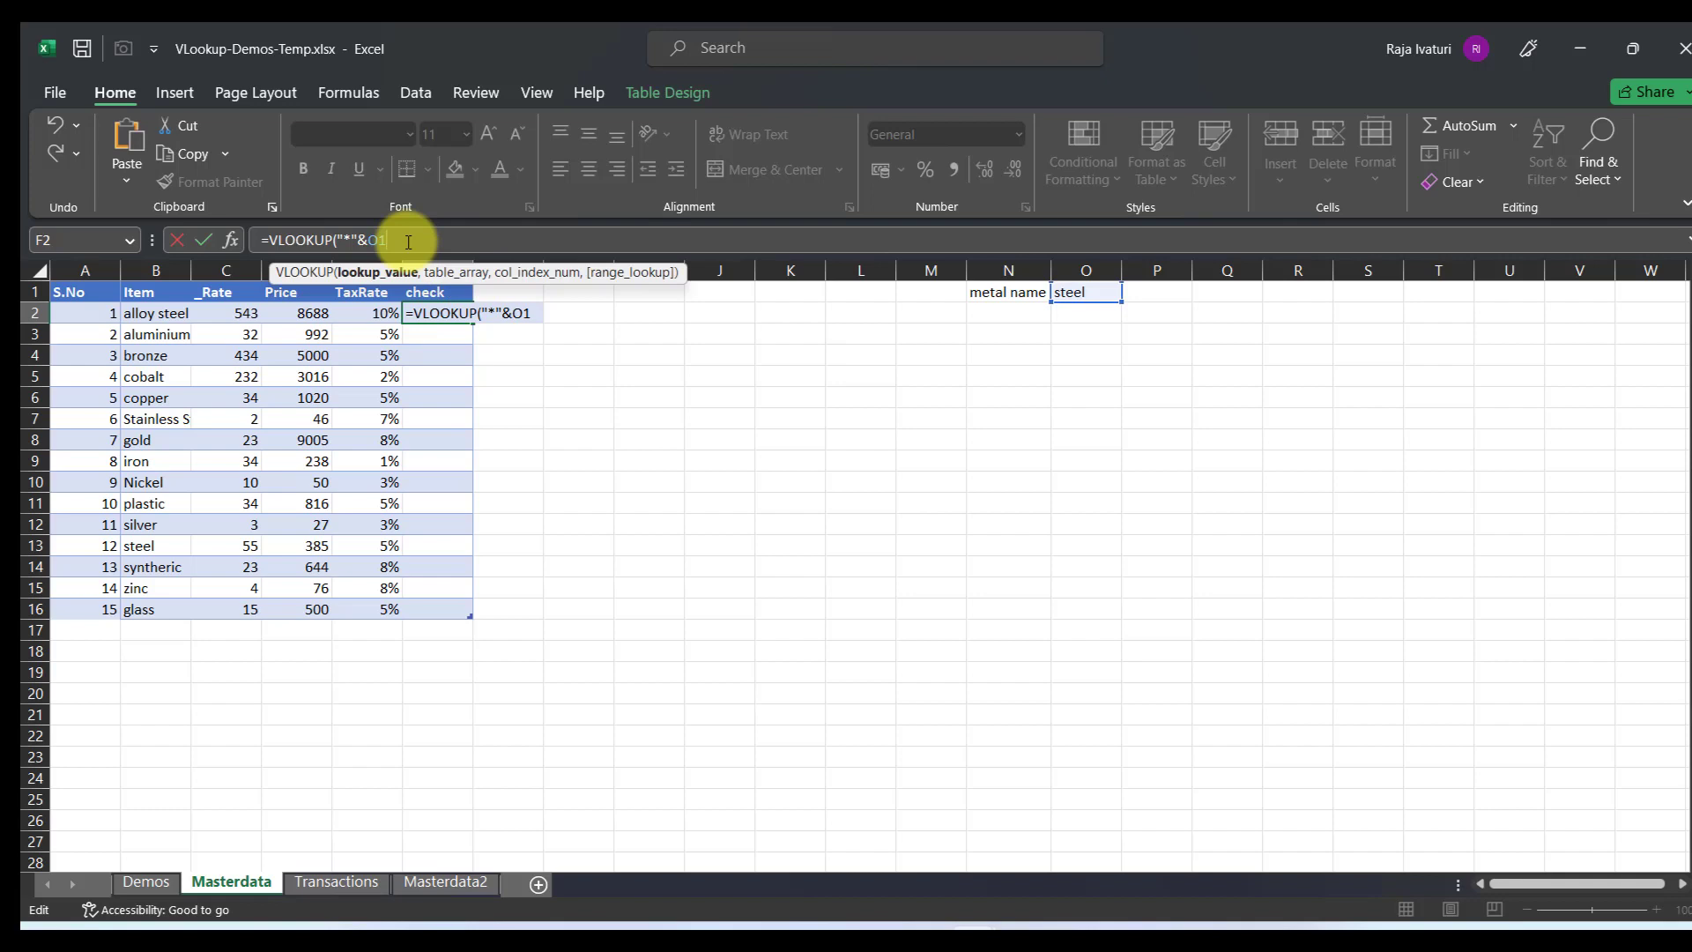
{"action": "type", "text": ","}
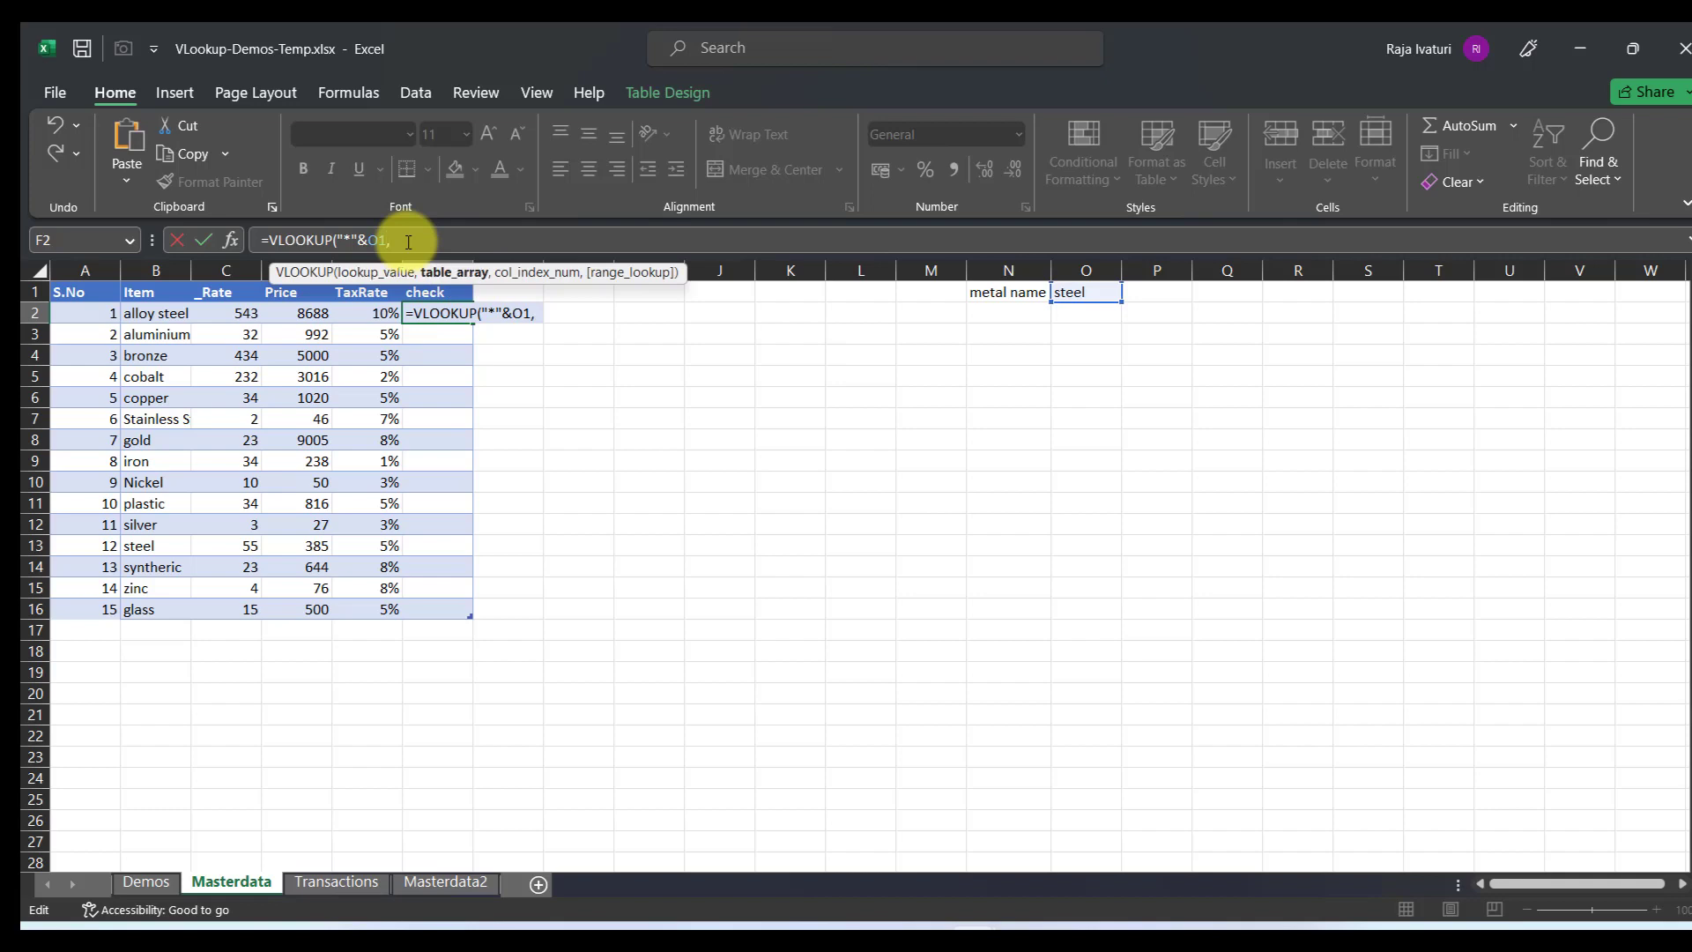
{"action": "left_click", "coordinate": [33, 313]}
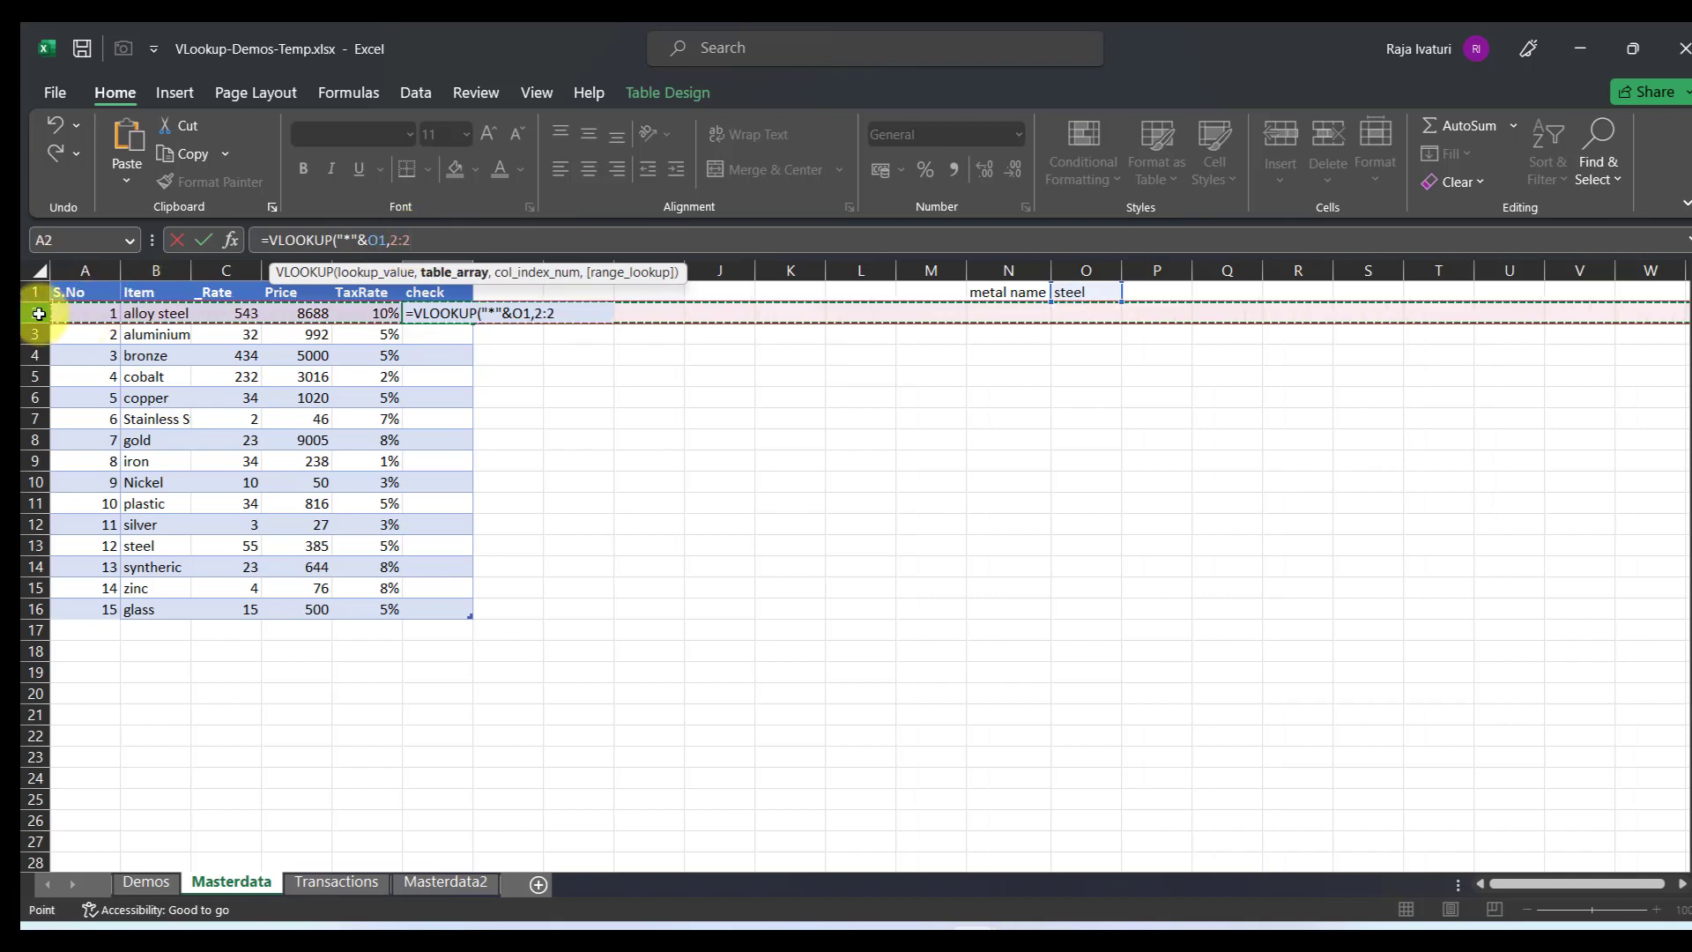
{"action": "left_click", "coordinate": [450, 241]}
{"action": "key", "text": "BackSpace"}
{"action": "key", "text": "BackSpace"}
{"action": "key", "text": "BackSpace"}
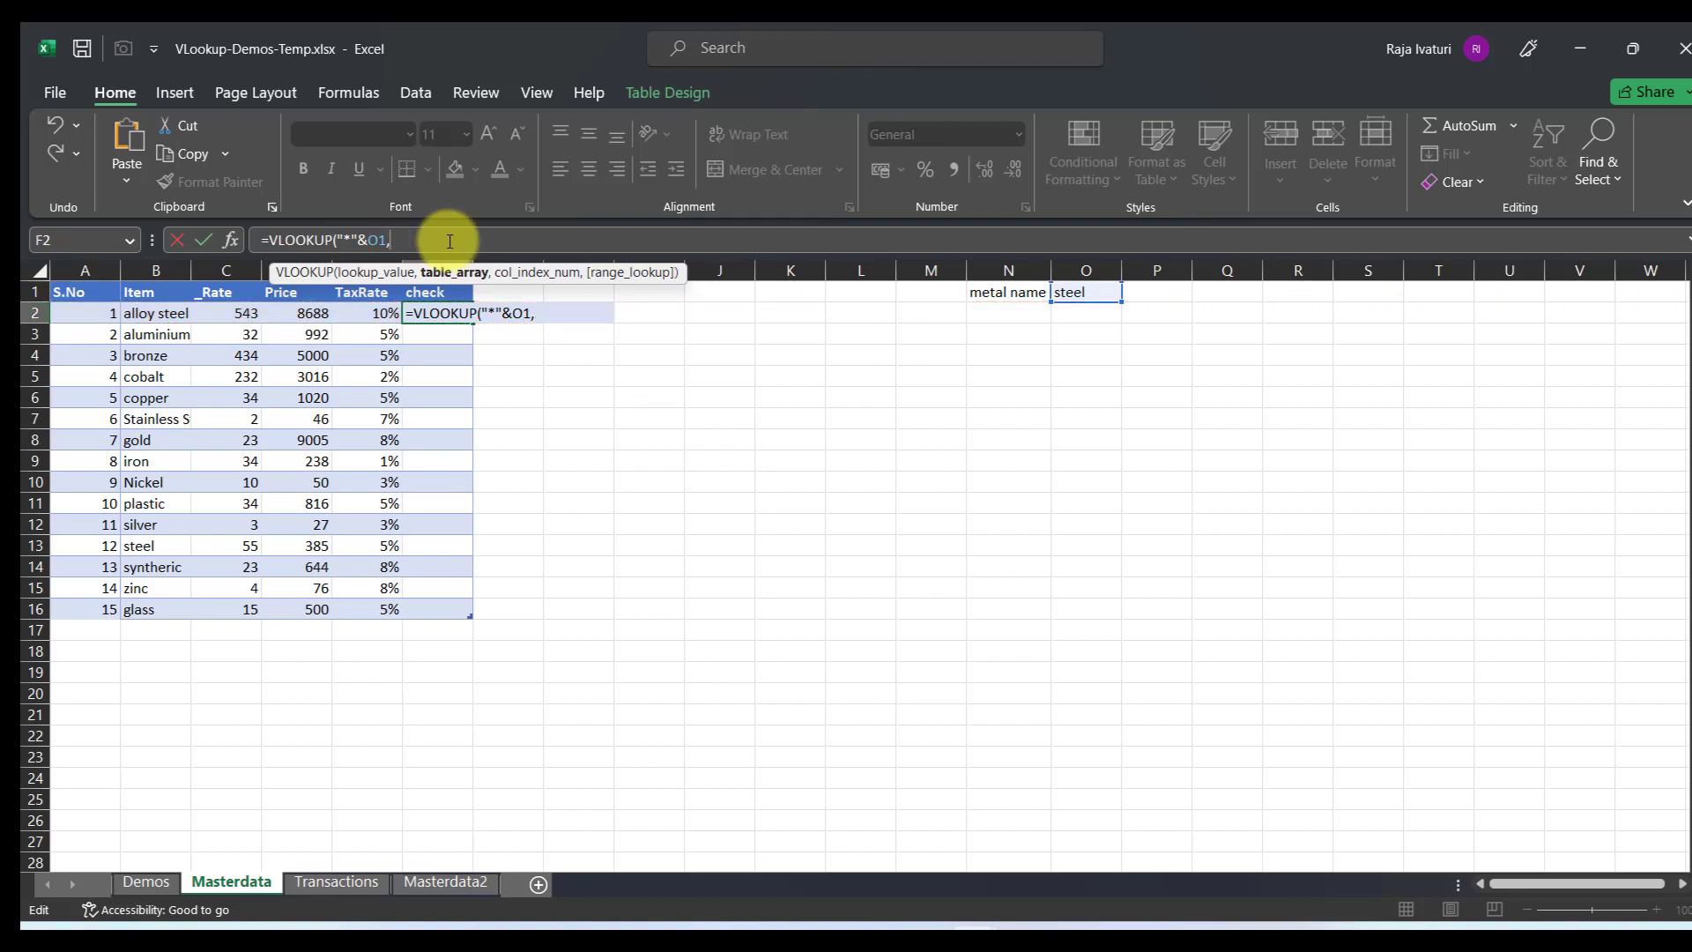
Complete the VLOOKUP in F2 with table array B2:C2, column index 1 and exact match 0.
{"action": "type", "text": "b2:c2,"}
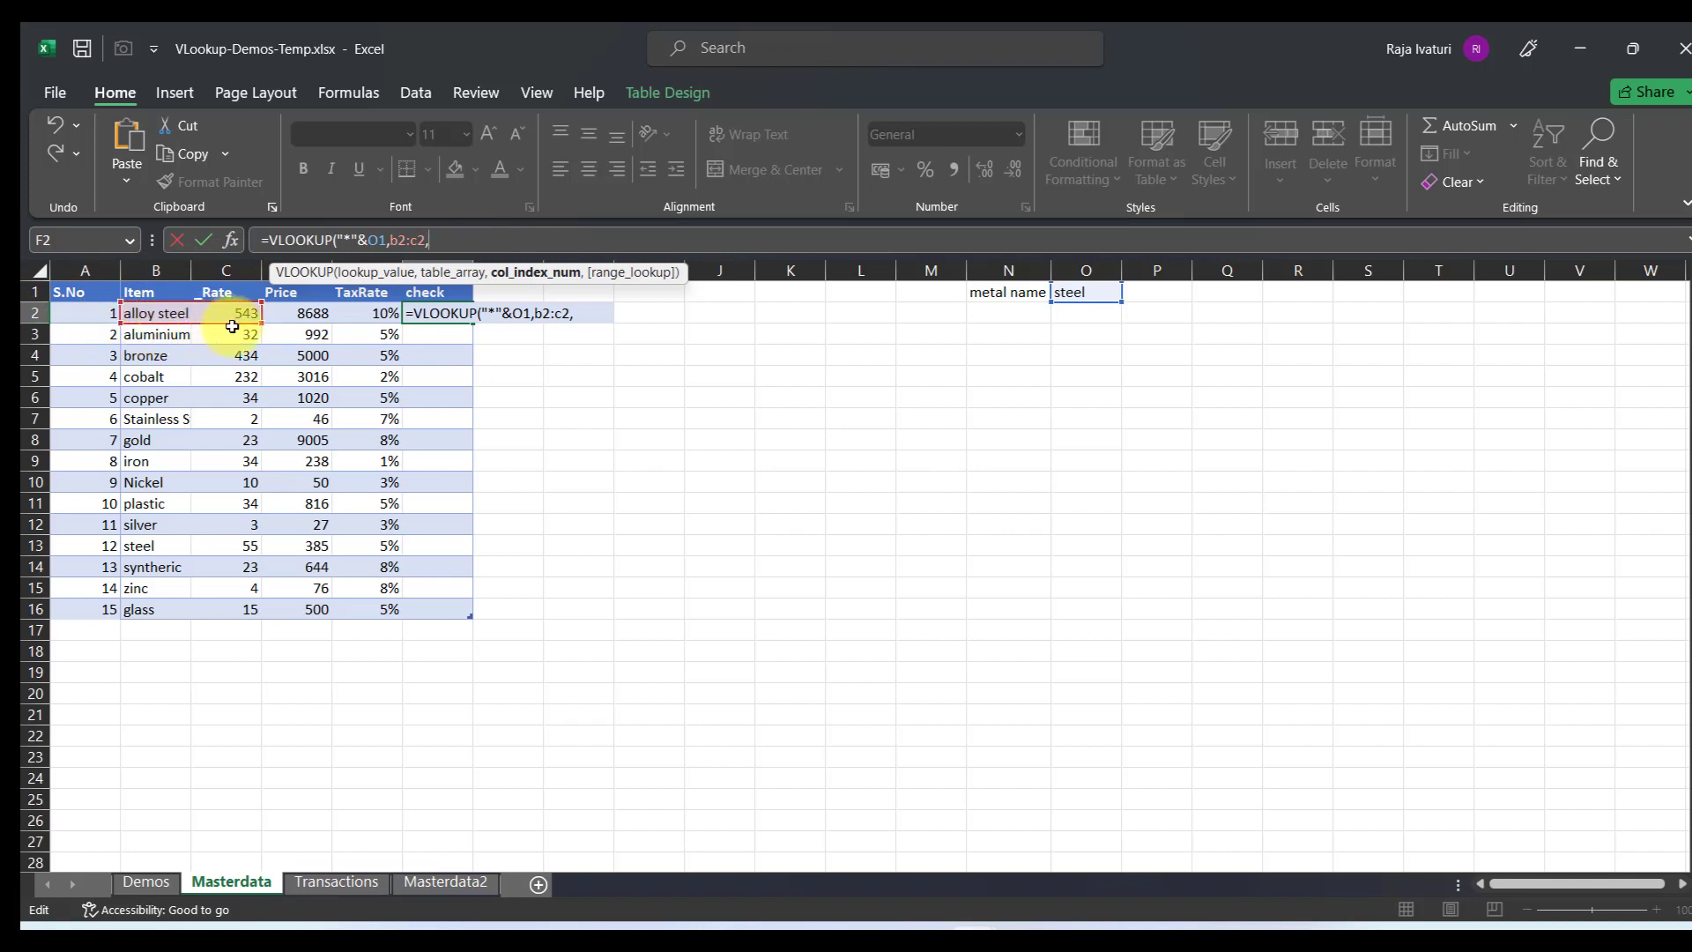
{"action": "type", "text": "1,0"}
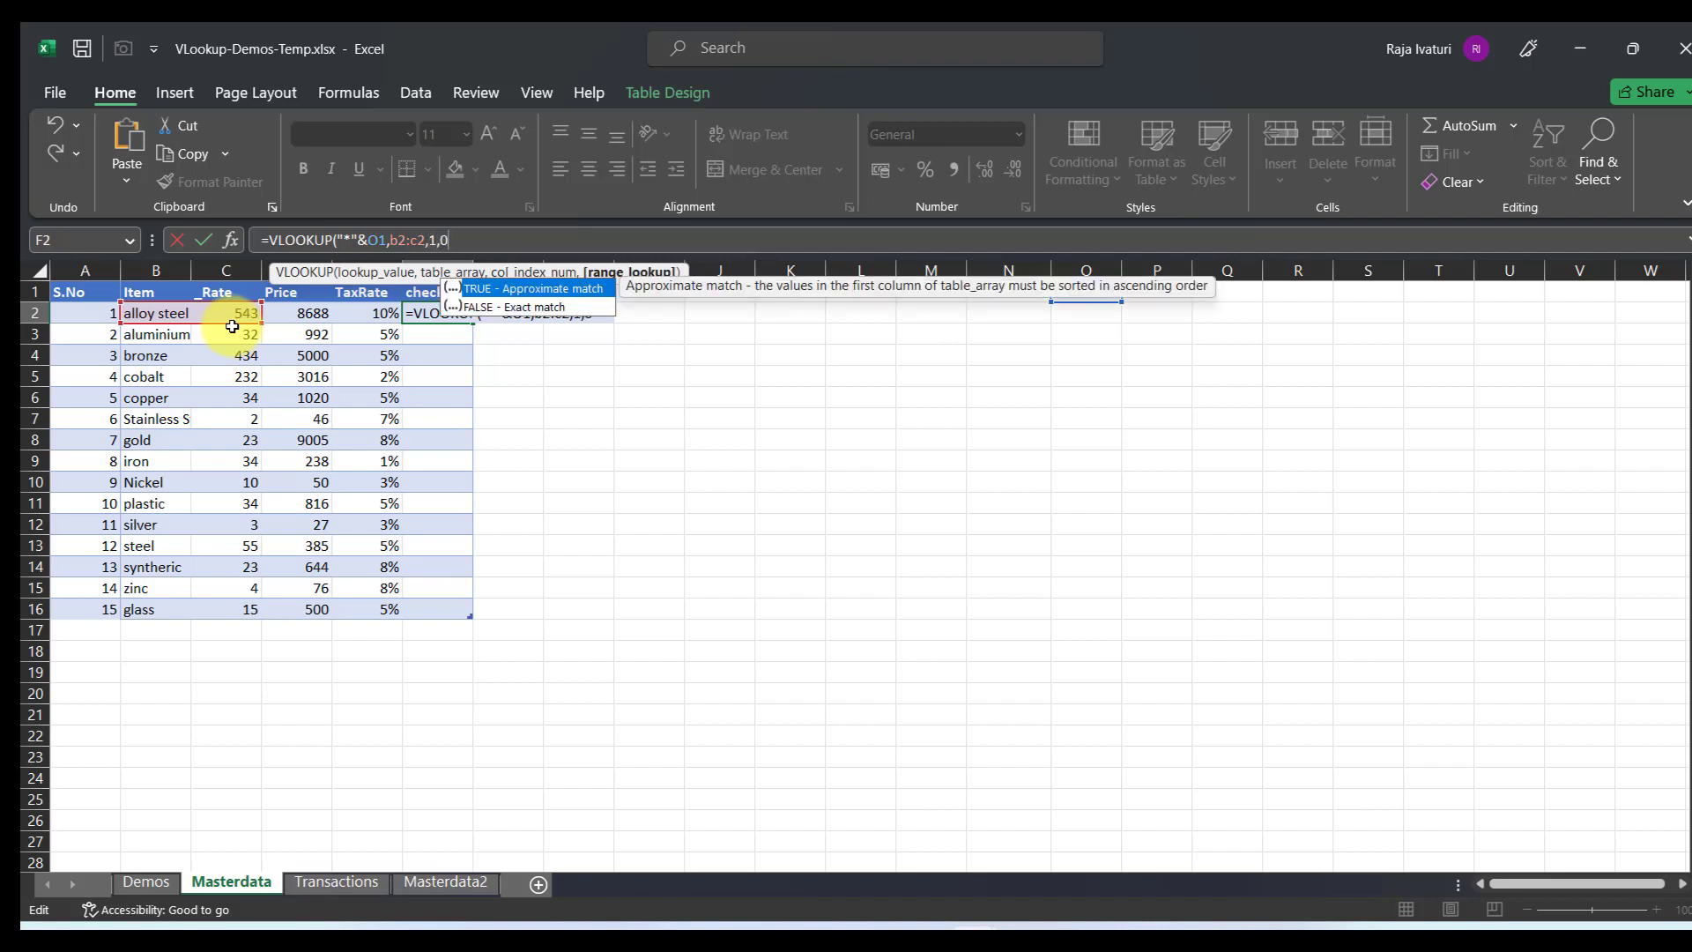
{"action": "type", "text": ")"}
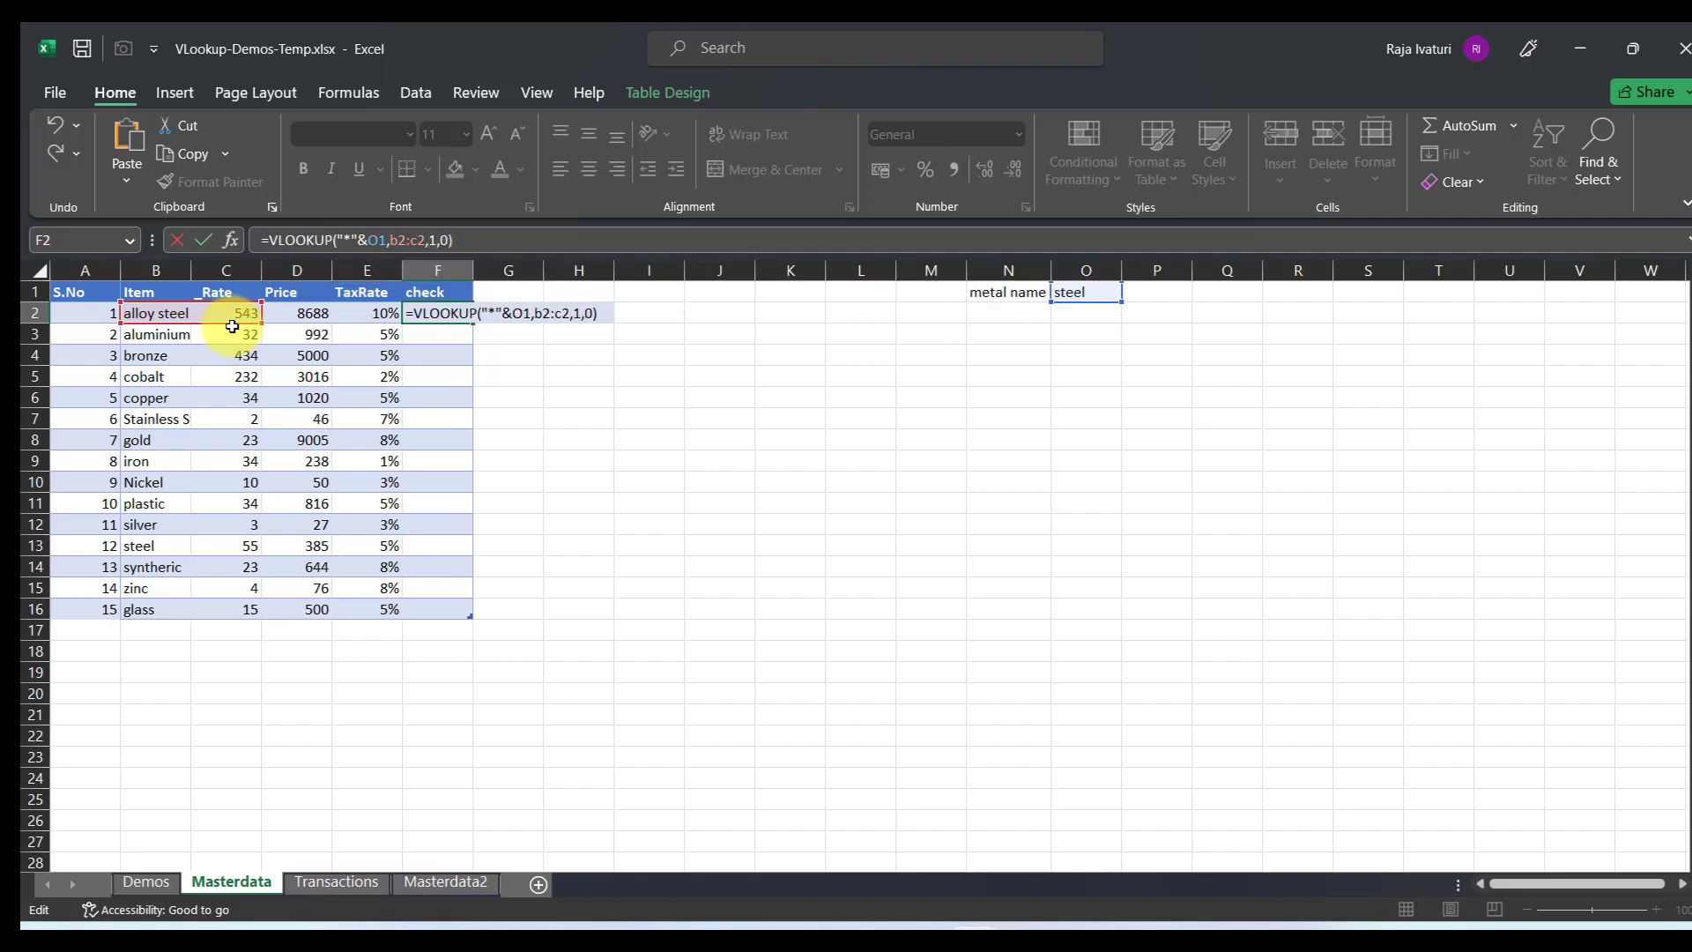
{"action": "key", "text": "Return"}
{"action": "left_click", "coordinate": [439, 315]}
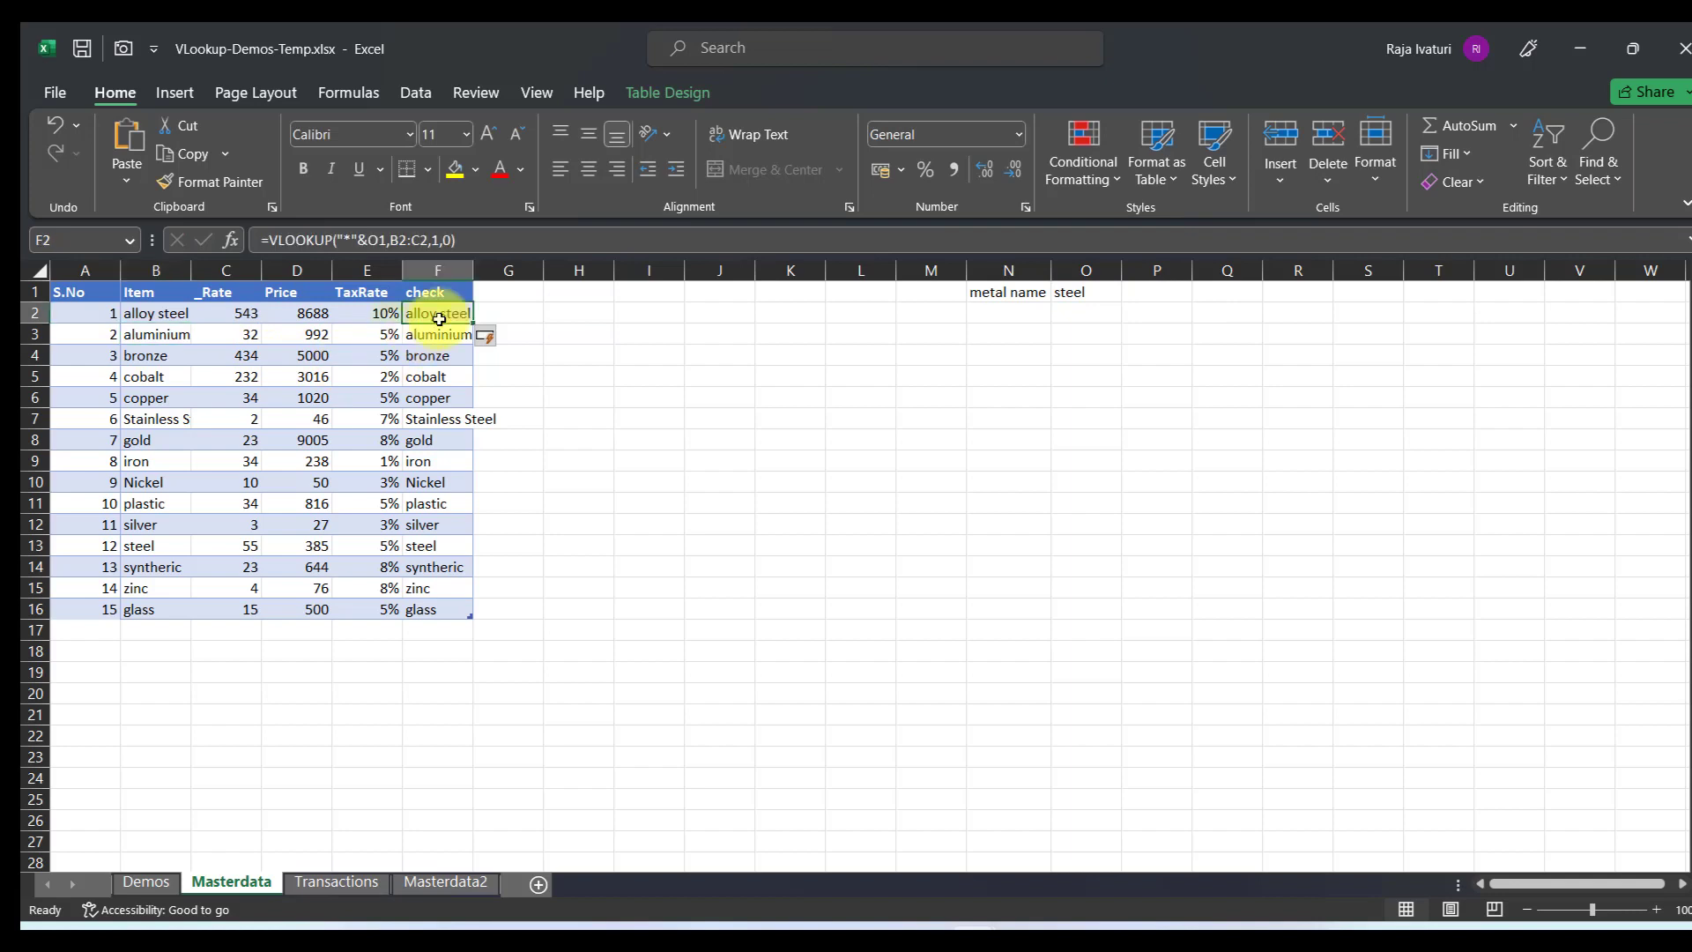
Try pointing the table array of the VLOOKUP in F3 to B2:C2, and undo the change.
{"action": "left_click", "coordinate": [435, 334]}
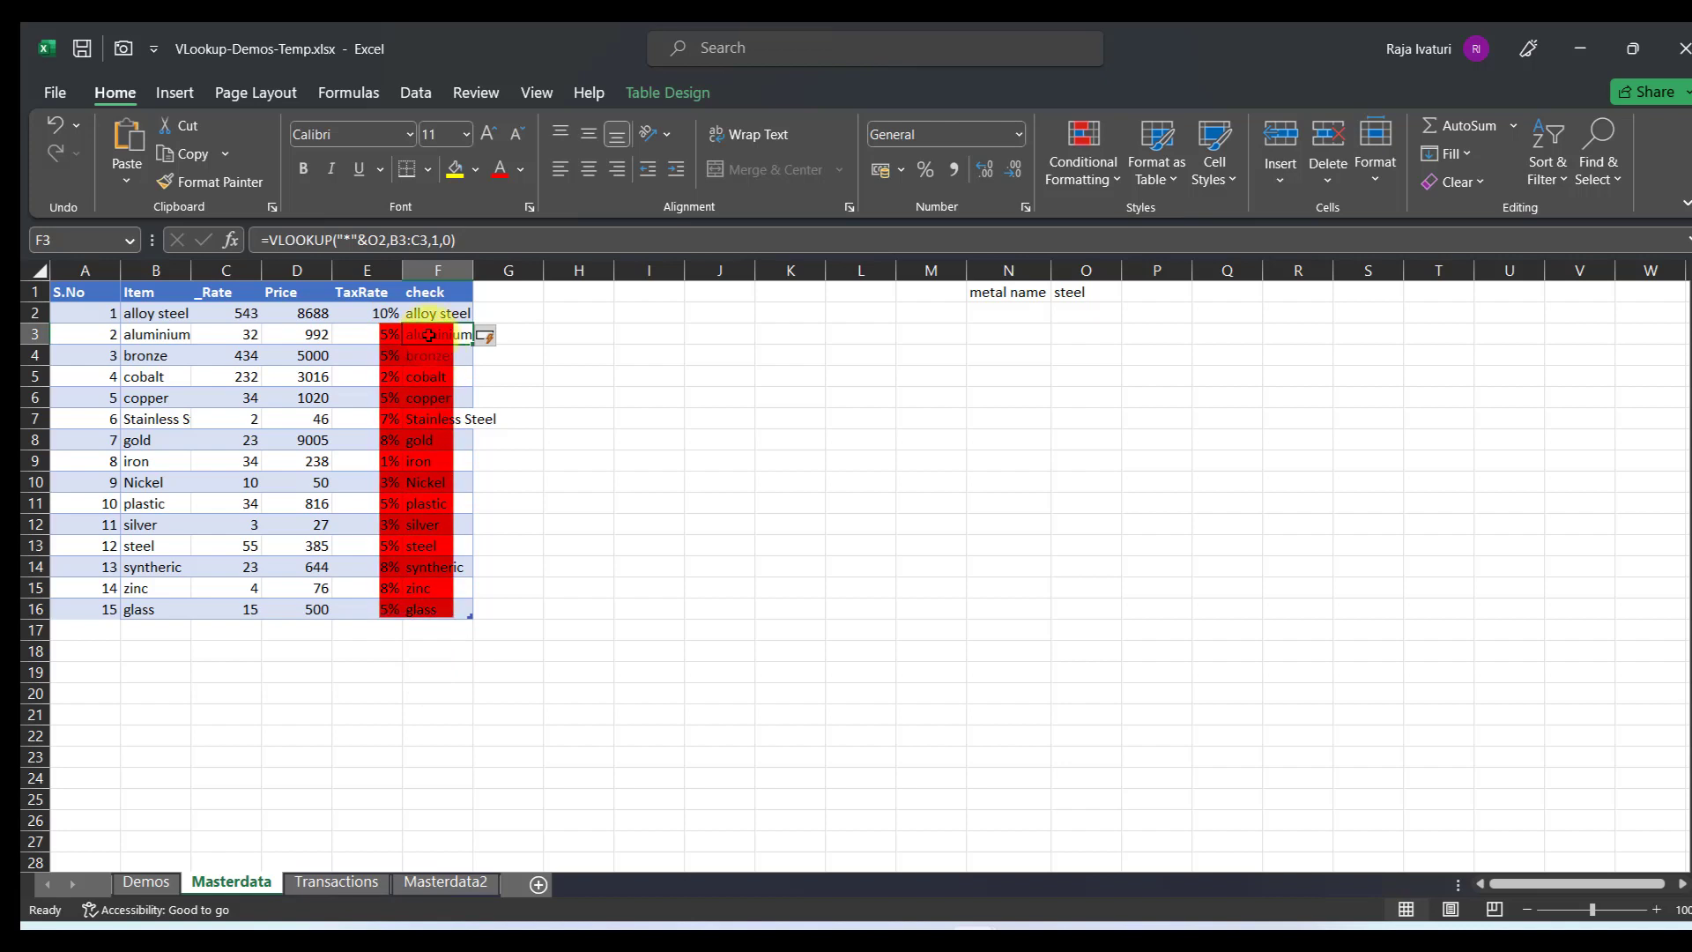
{"action": "left_click", "coordinate": [393, 240]}
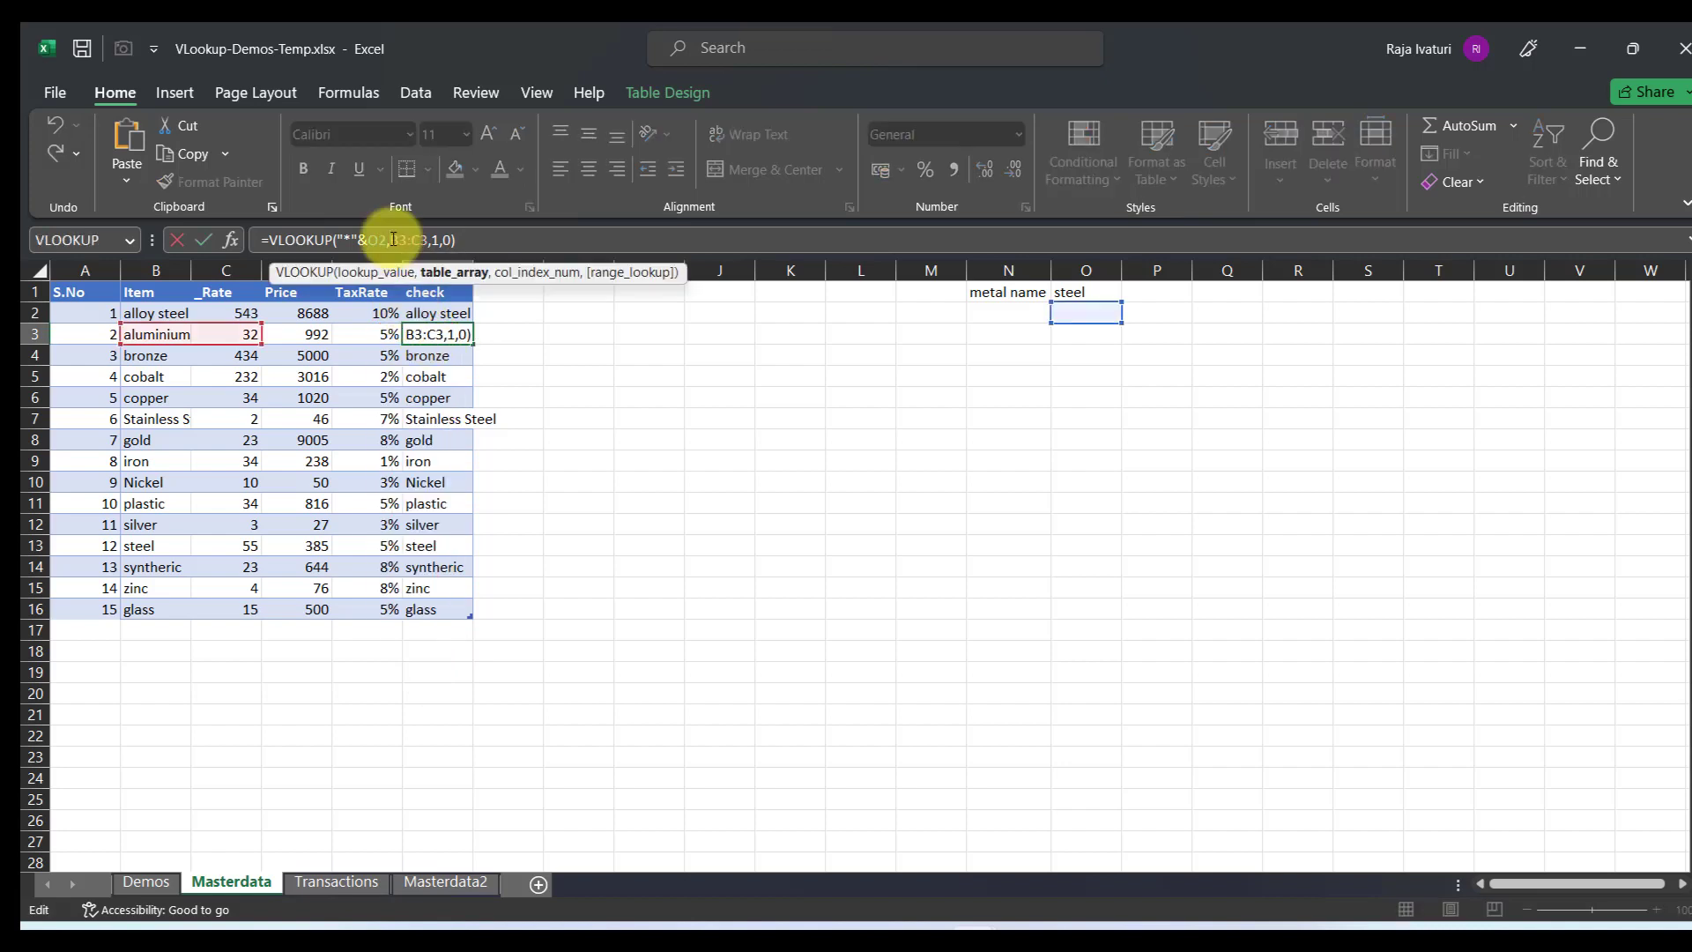
{"action": "left_click_drag", "start_coordinate": [394, 240], "coordinate": [428, 239]}
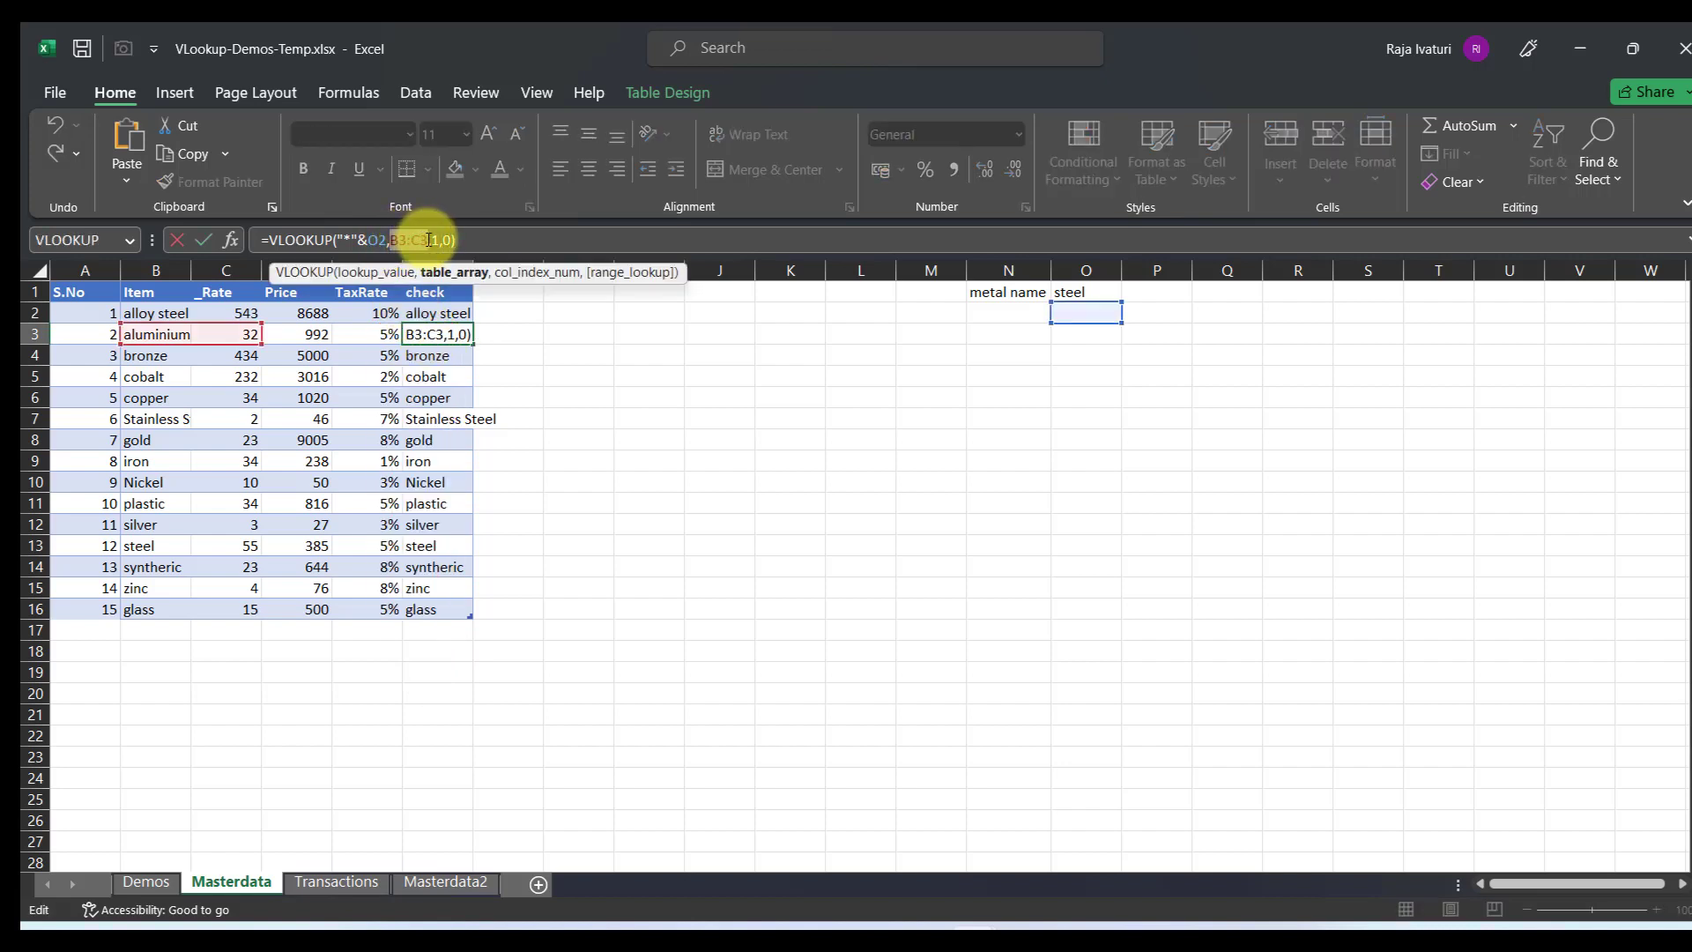
{"action": "left_click", "coordinate": [426, 313]}
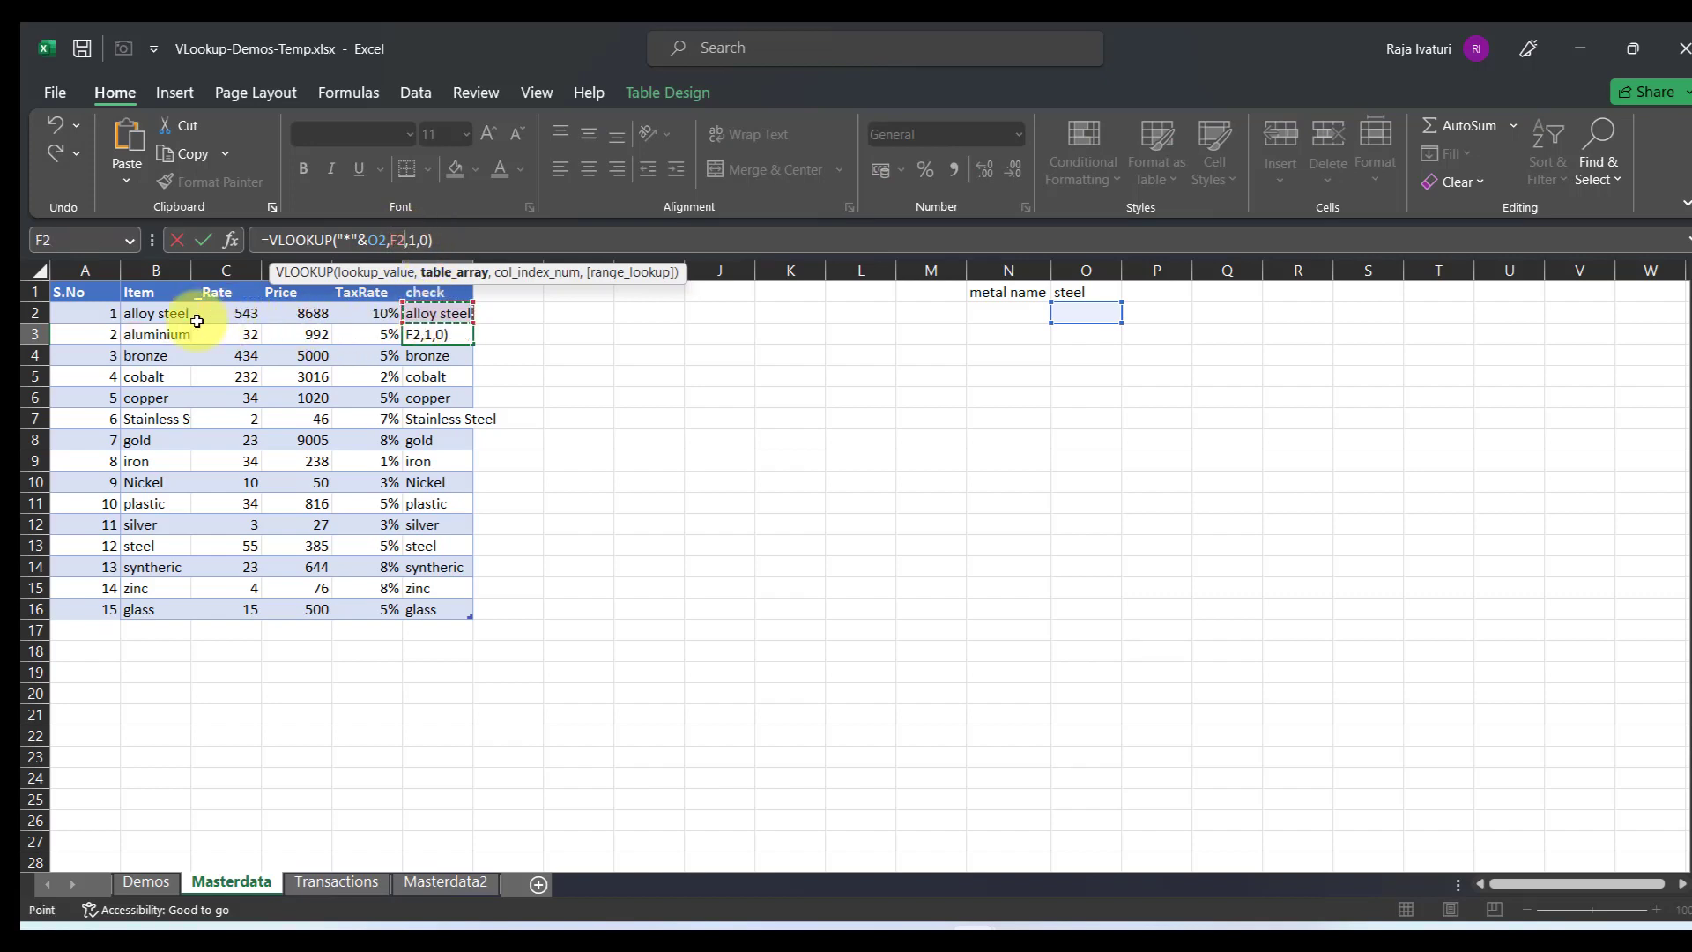
{"action": "left_click_drag", "start_coordinate": [153, 316], "coordinate": [228, 313]}
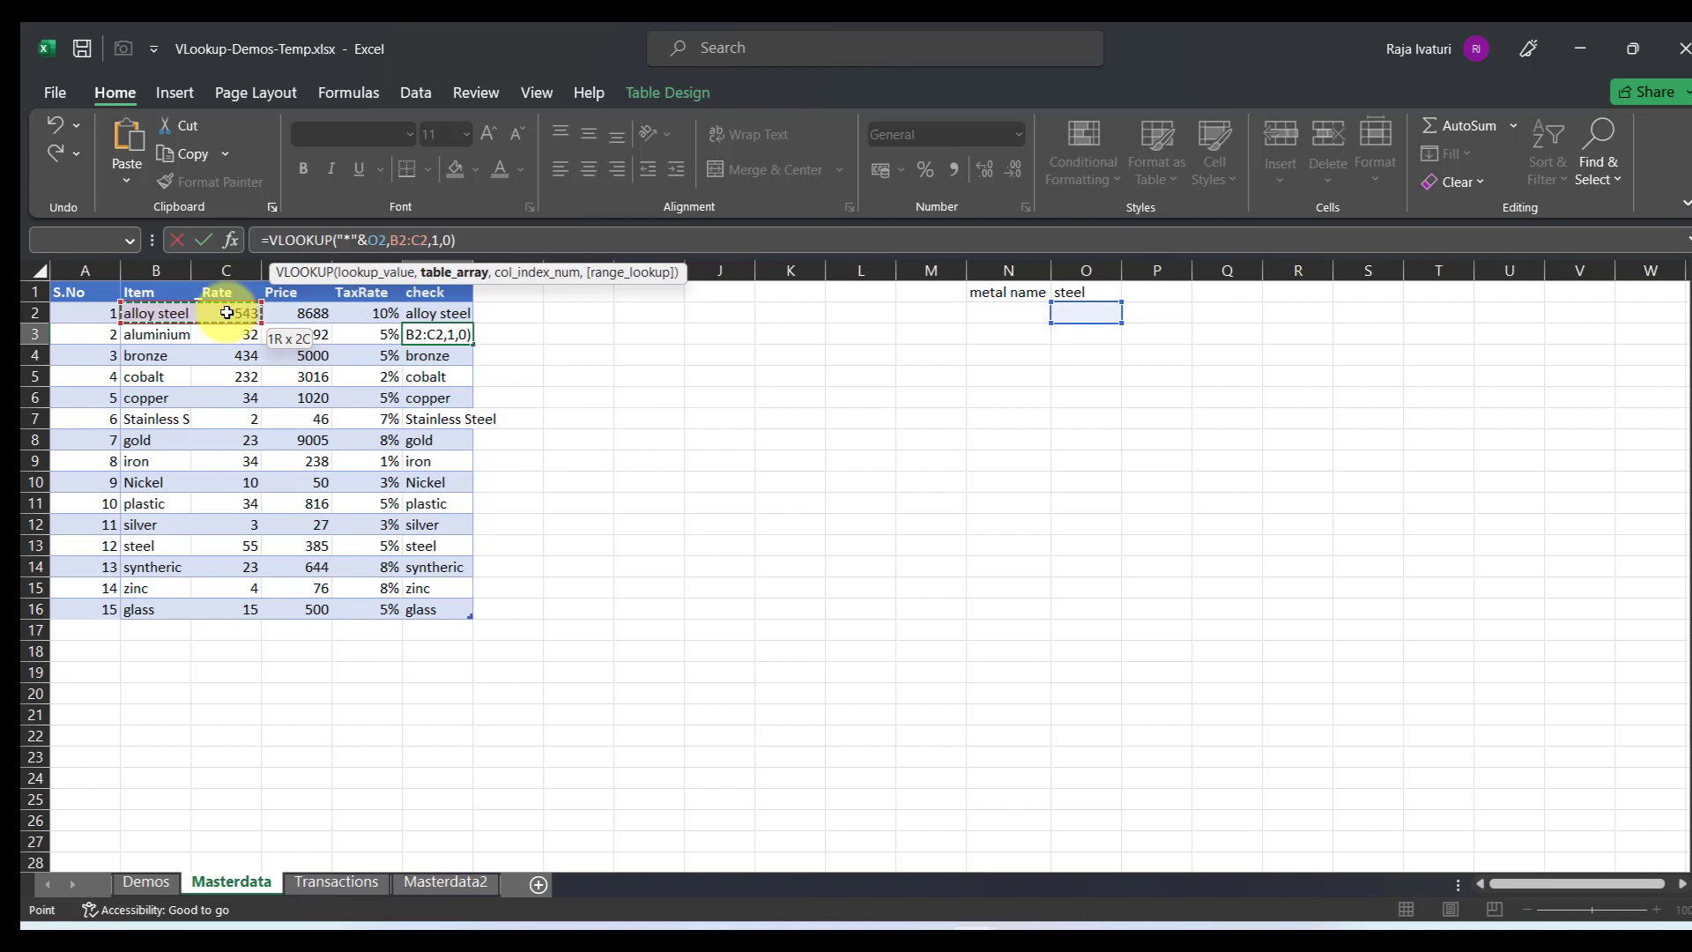
{"action": "key", "text": "ctrl+Return"}
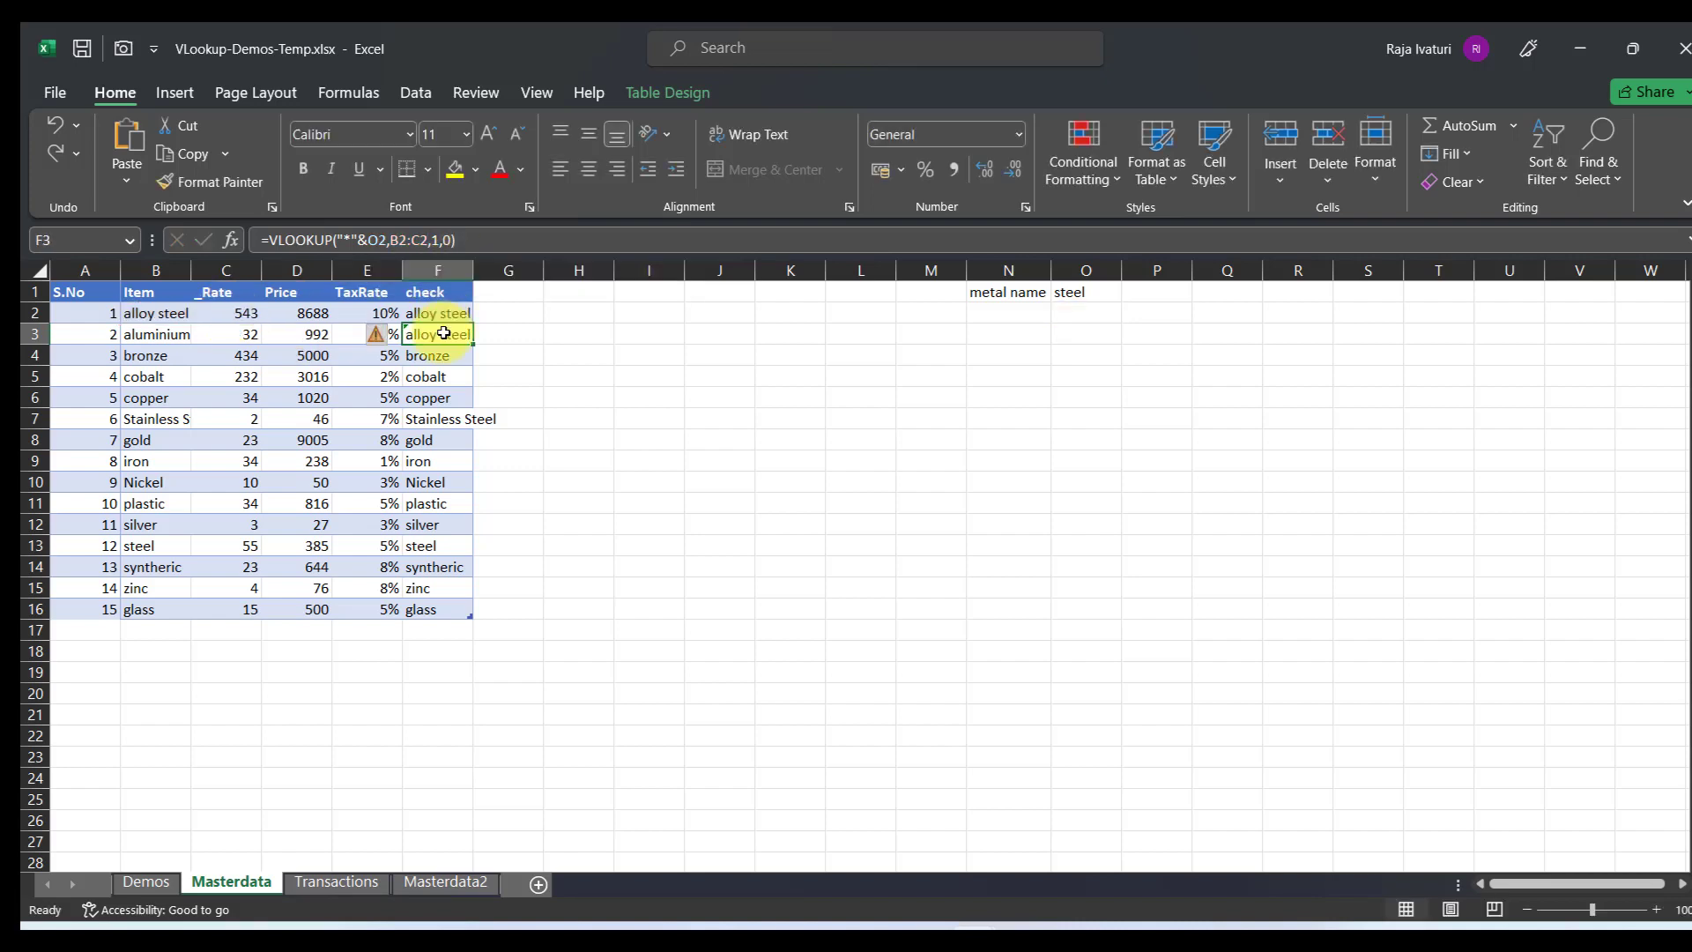
{"action": "key", "text": "ctrl+z"}
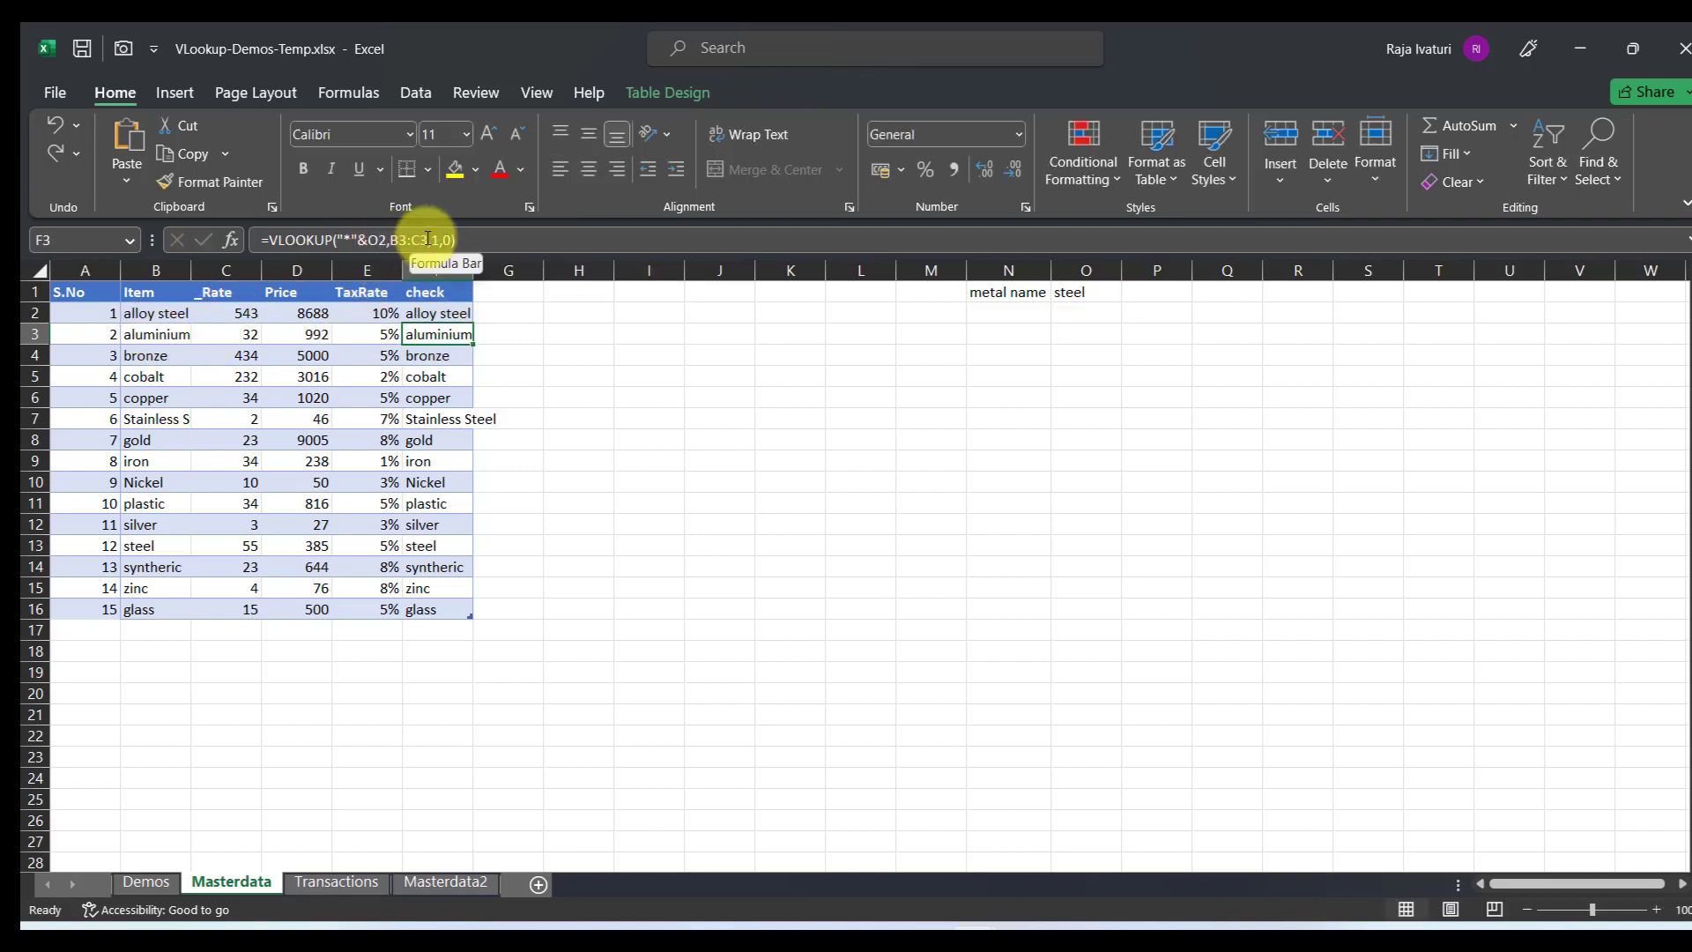
Compare the lookup cell reference in the F4 formula with the metal name in O1 and the formula in F2.
{"action": "key", "text": "Down"}
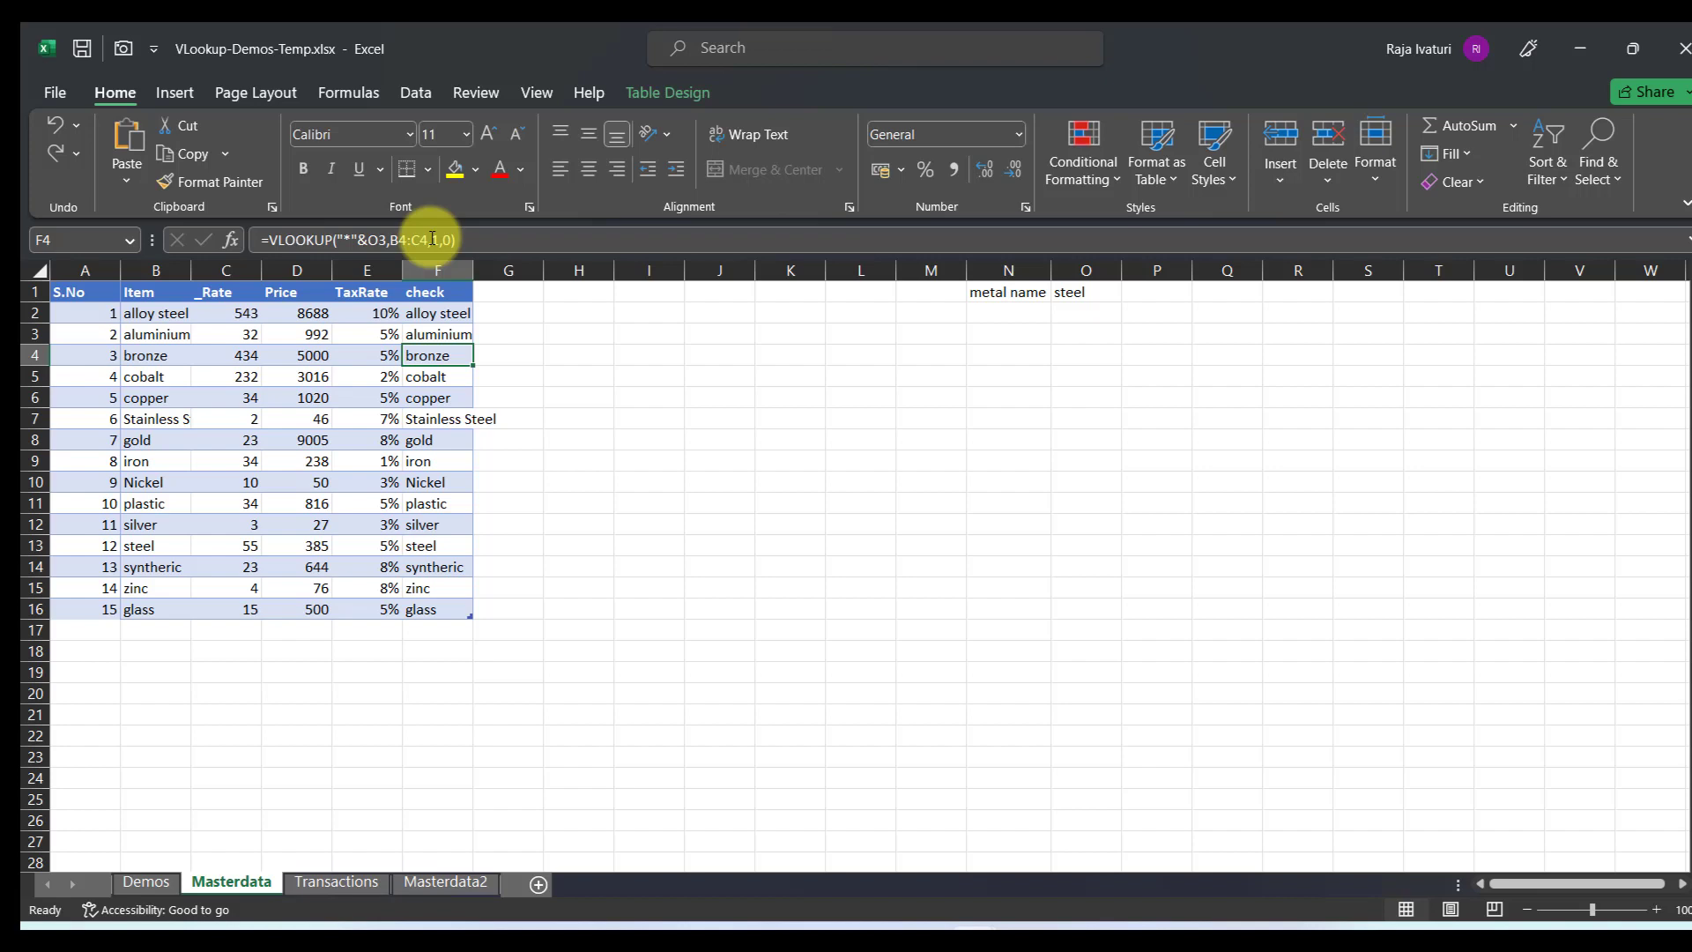
{"action": "left_click", "coordinate": [386, 238]}
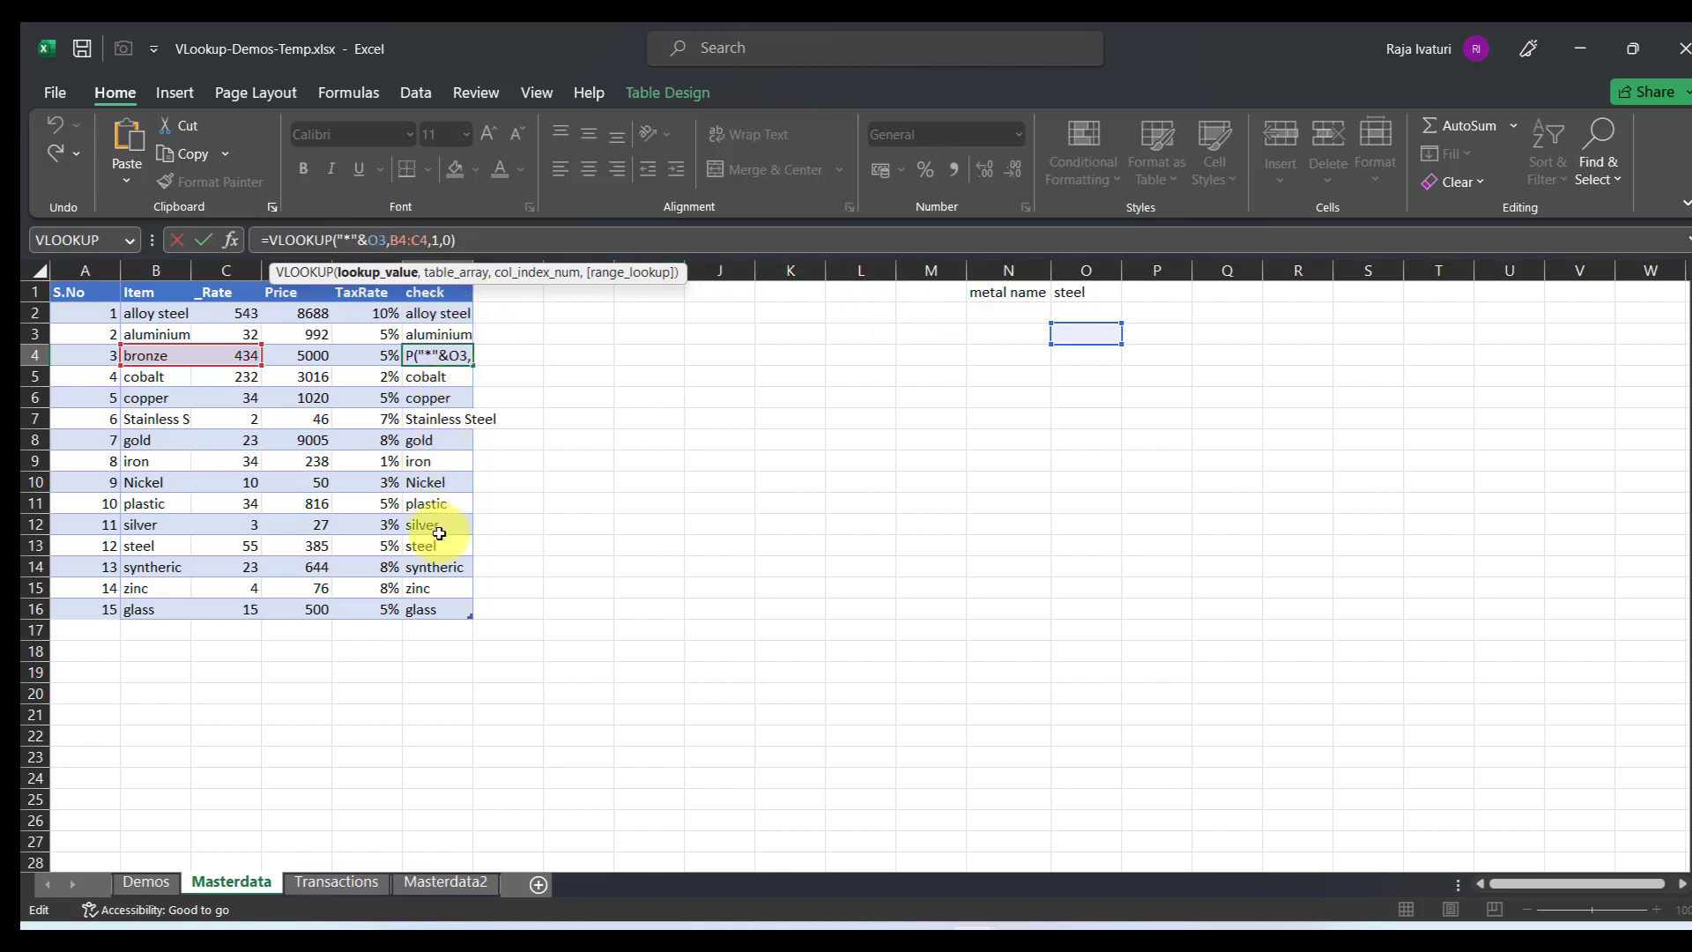
{"action": "left_click", "coordinate": [1086, 292]}
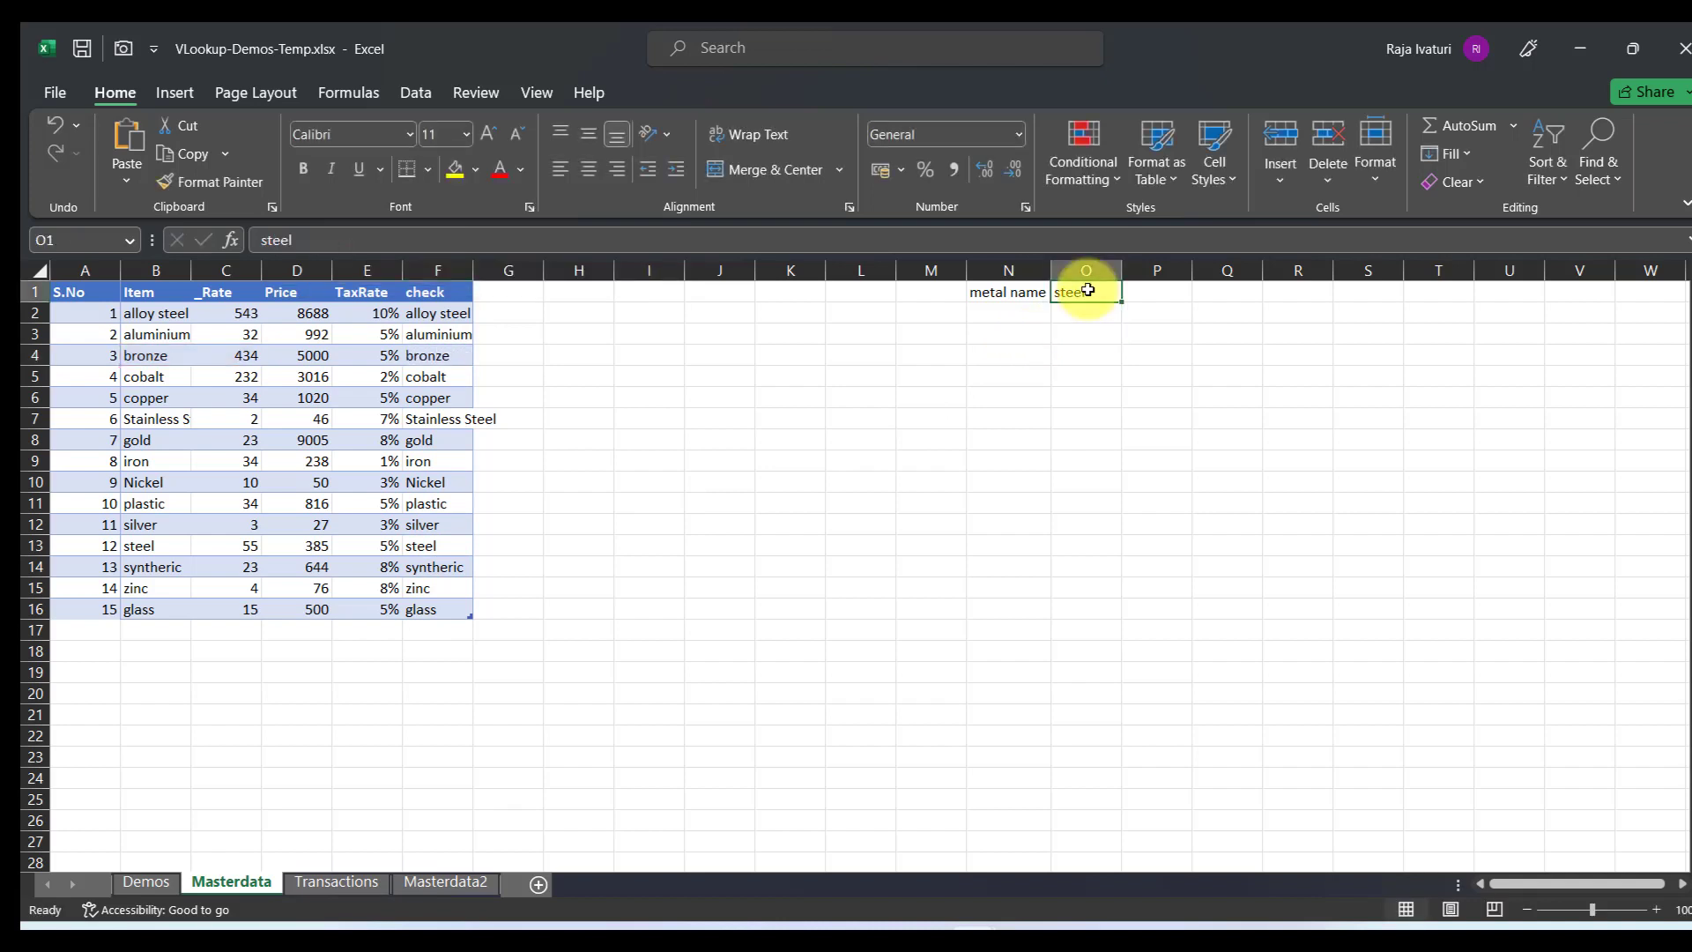
{"action": "left_click", "coordinate": [450, 315]}
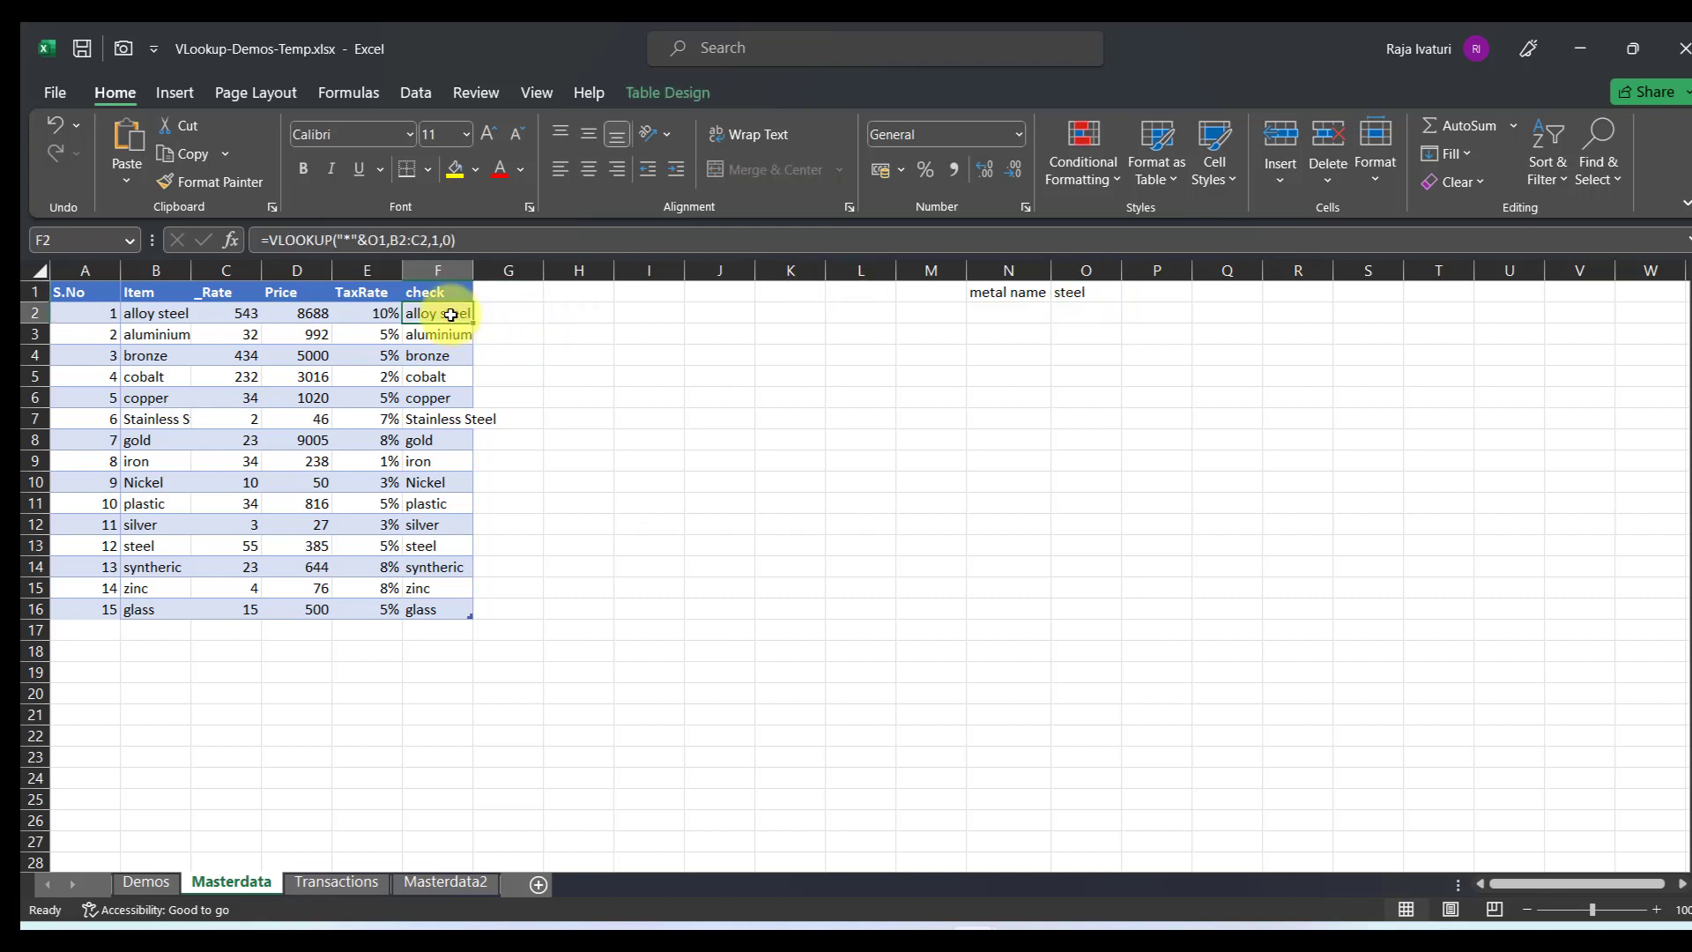
Replace the lookup cell in the F3 formula with the absolute reference $O$1 for the whole check column.
{"action": "key", "text": "Down"}
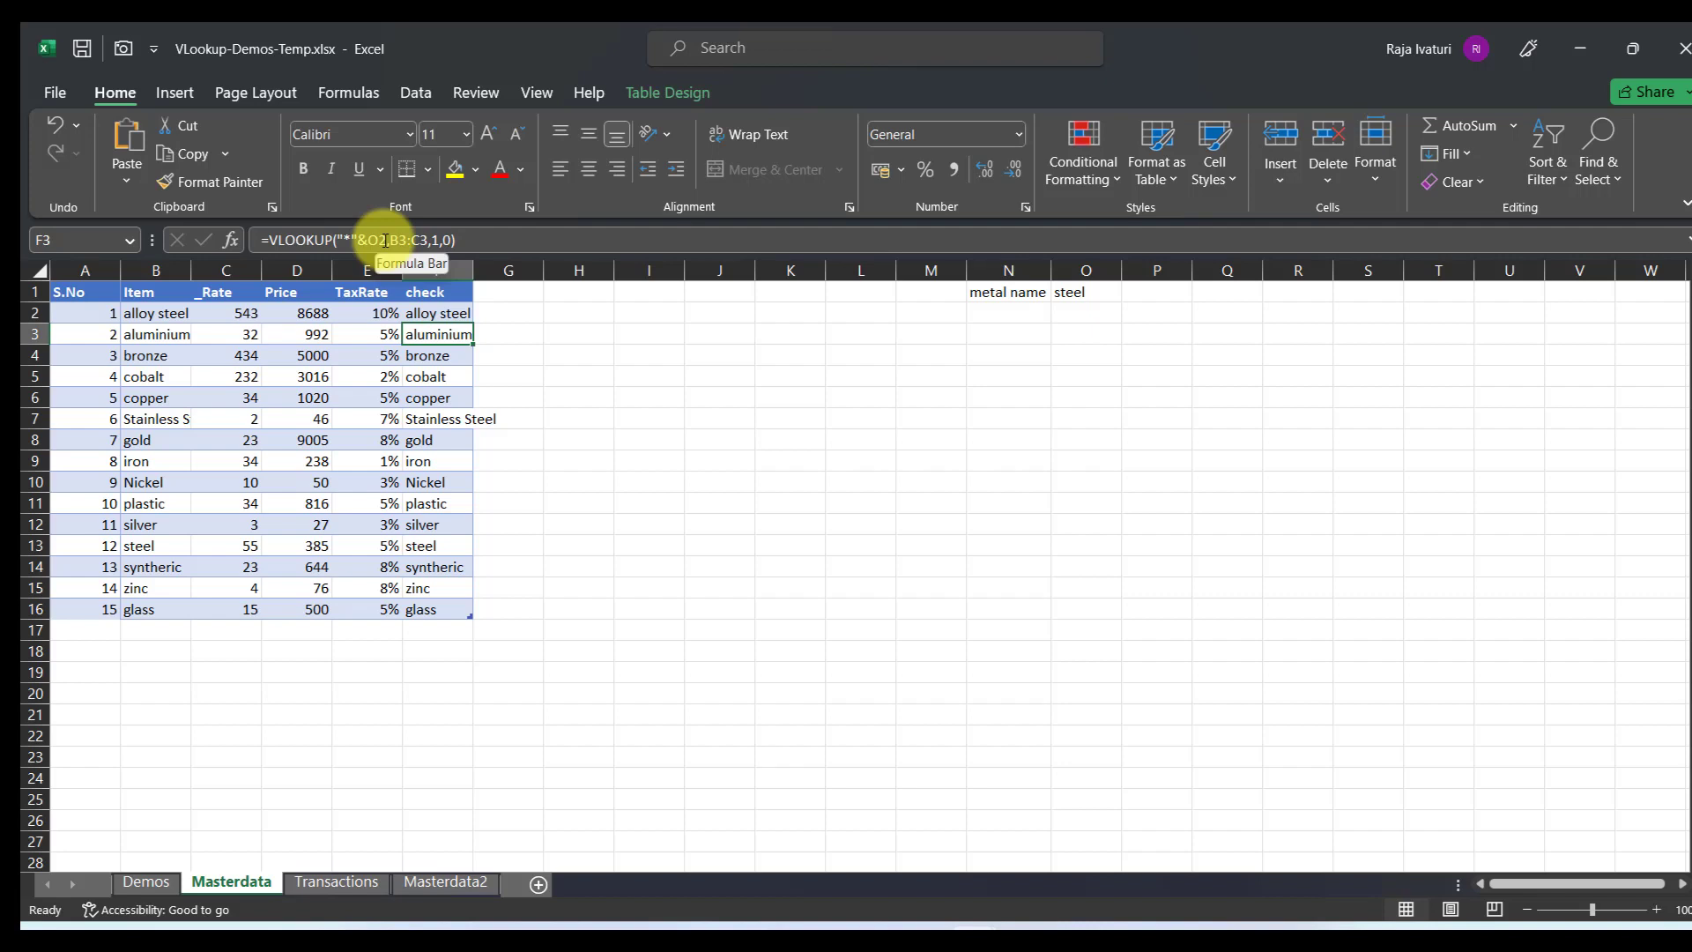
{"action": "double_click", "coordinate": [370, 239]}
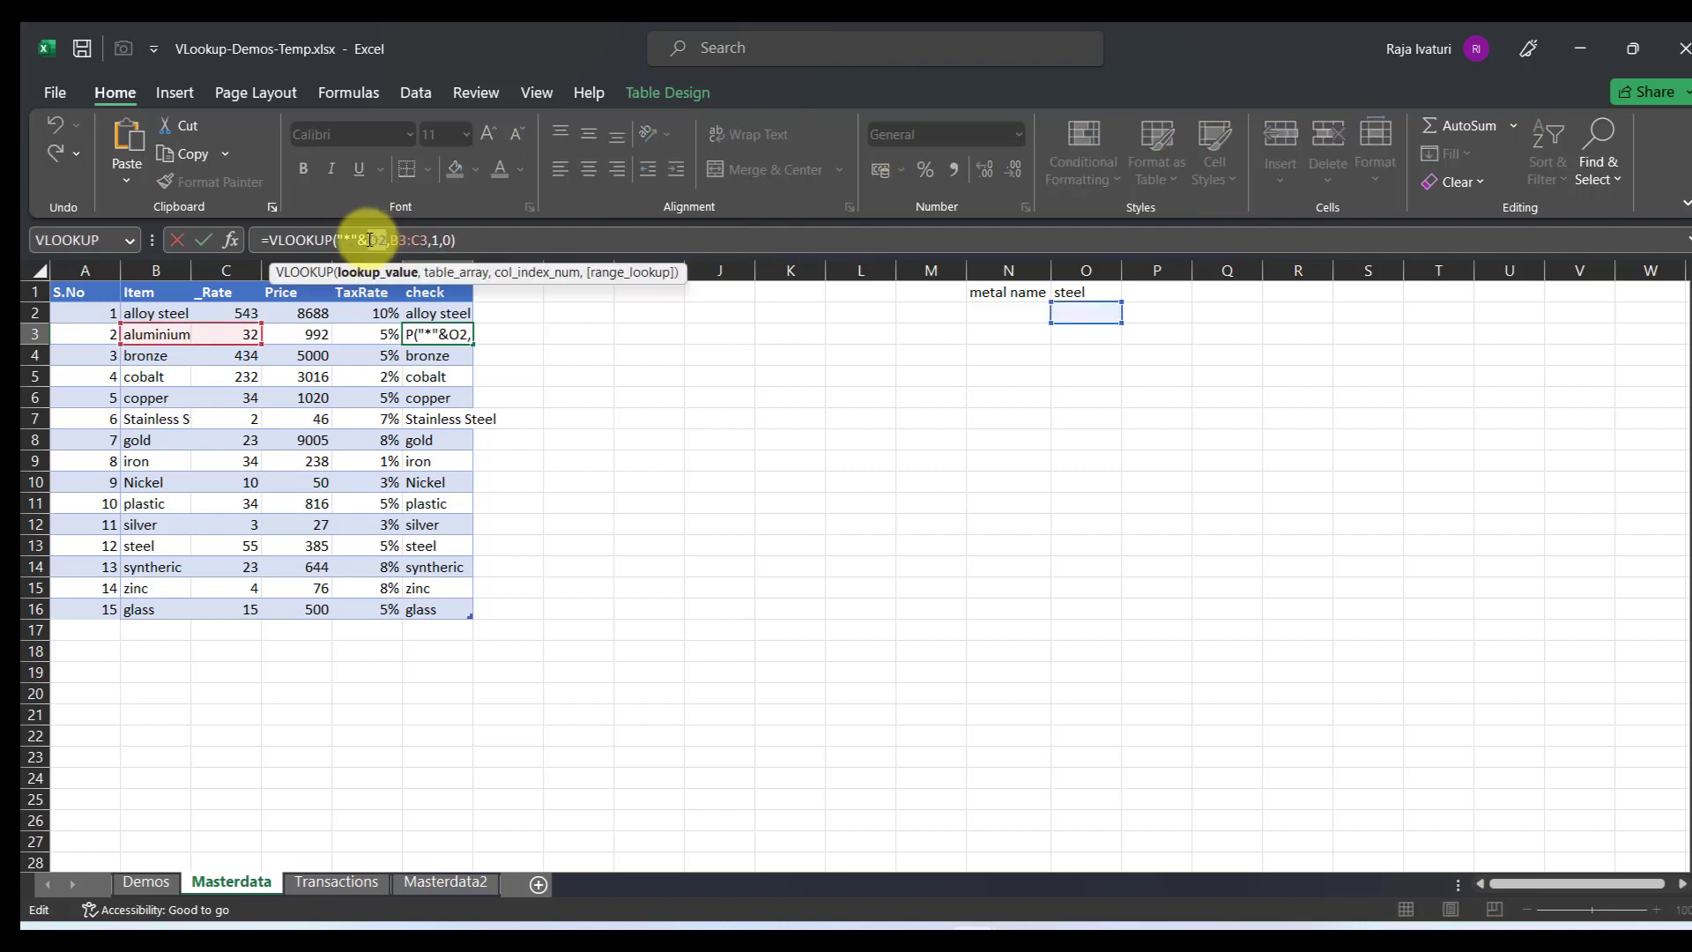
{"action": "type", "text": "$O$1"}
{"action": "key", "text": "ctrl+Return"}
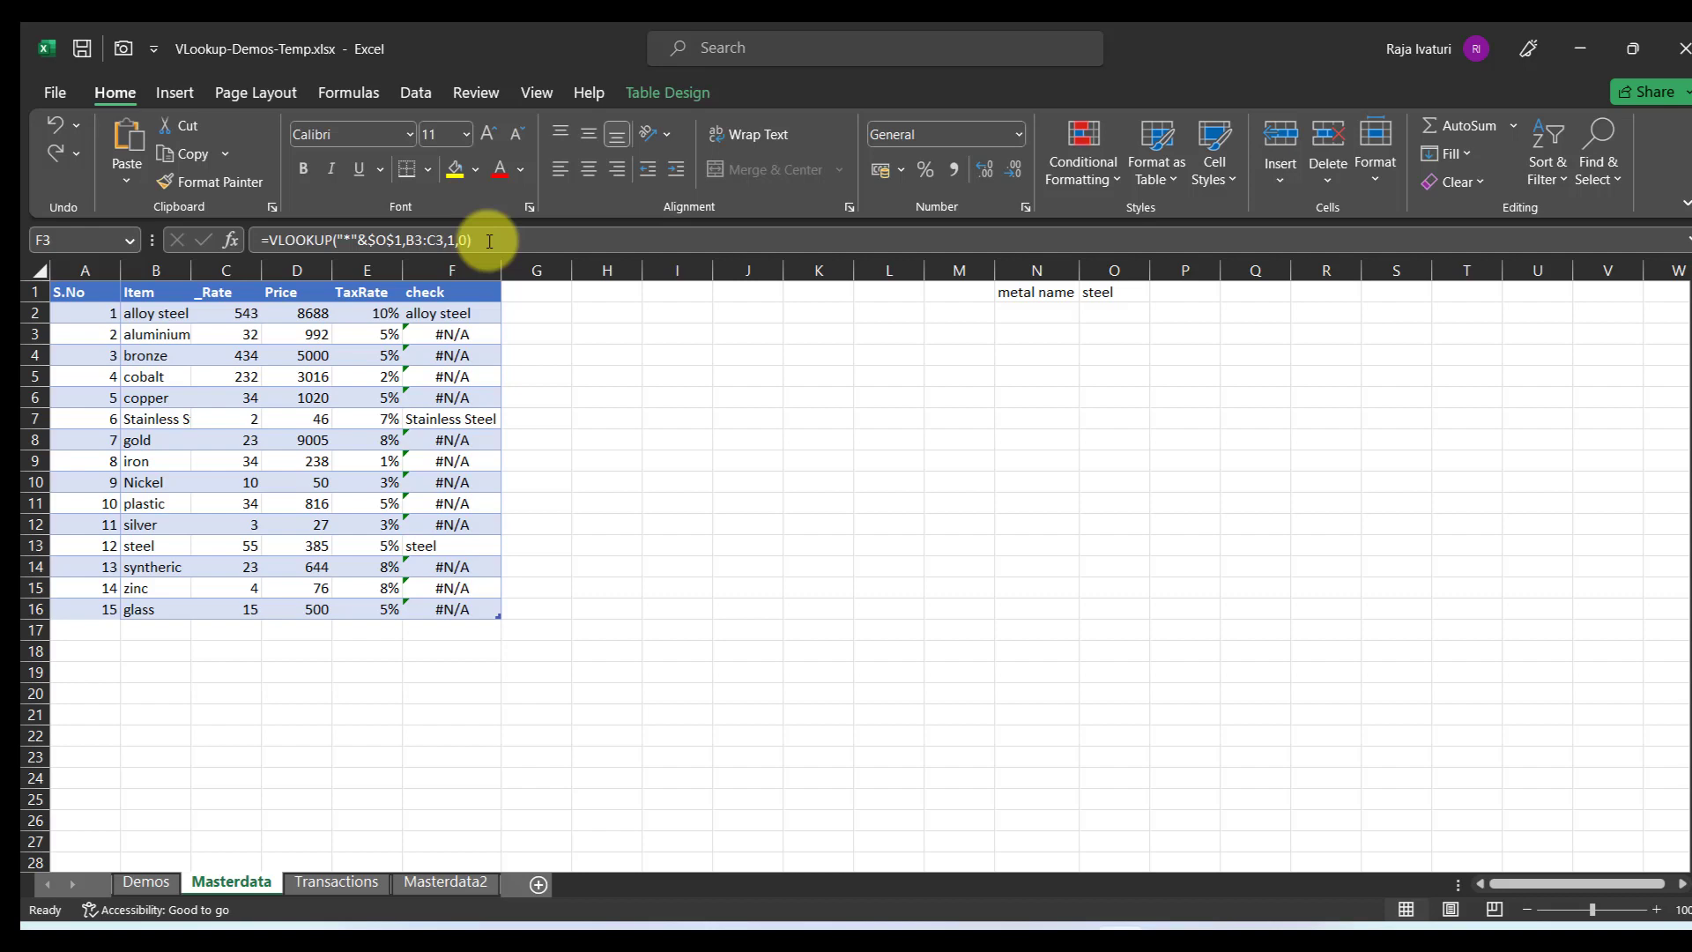
Wrap the VLOOKUP in F2 in IFNA with "no metal" as the fallback, and review the check formulas in F3 and F2.
{"action": "key", "text": "Up"}
{"action": "left_click", "coordinate": [271, 240]}
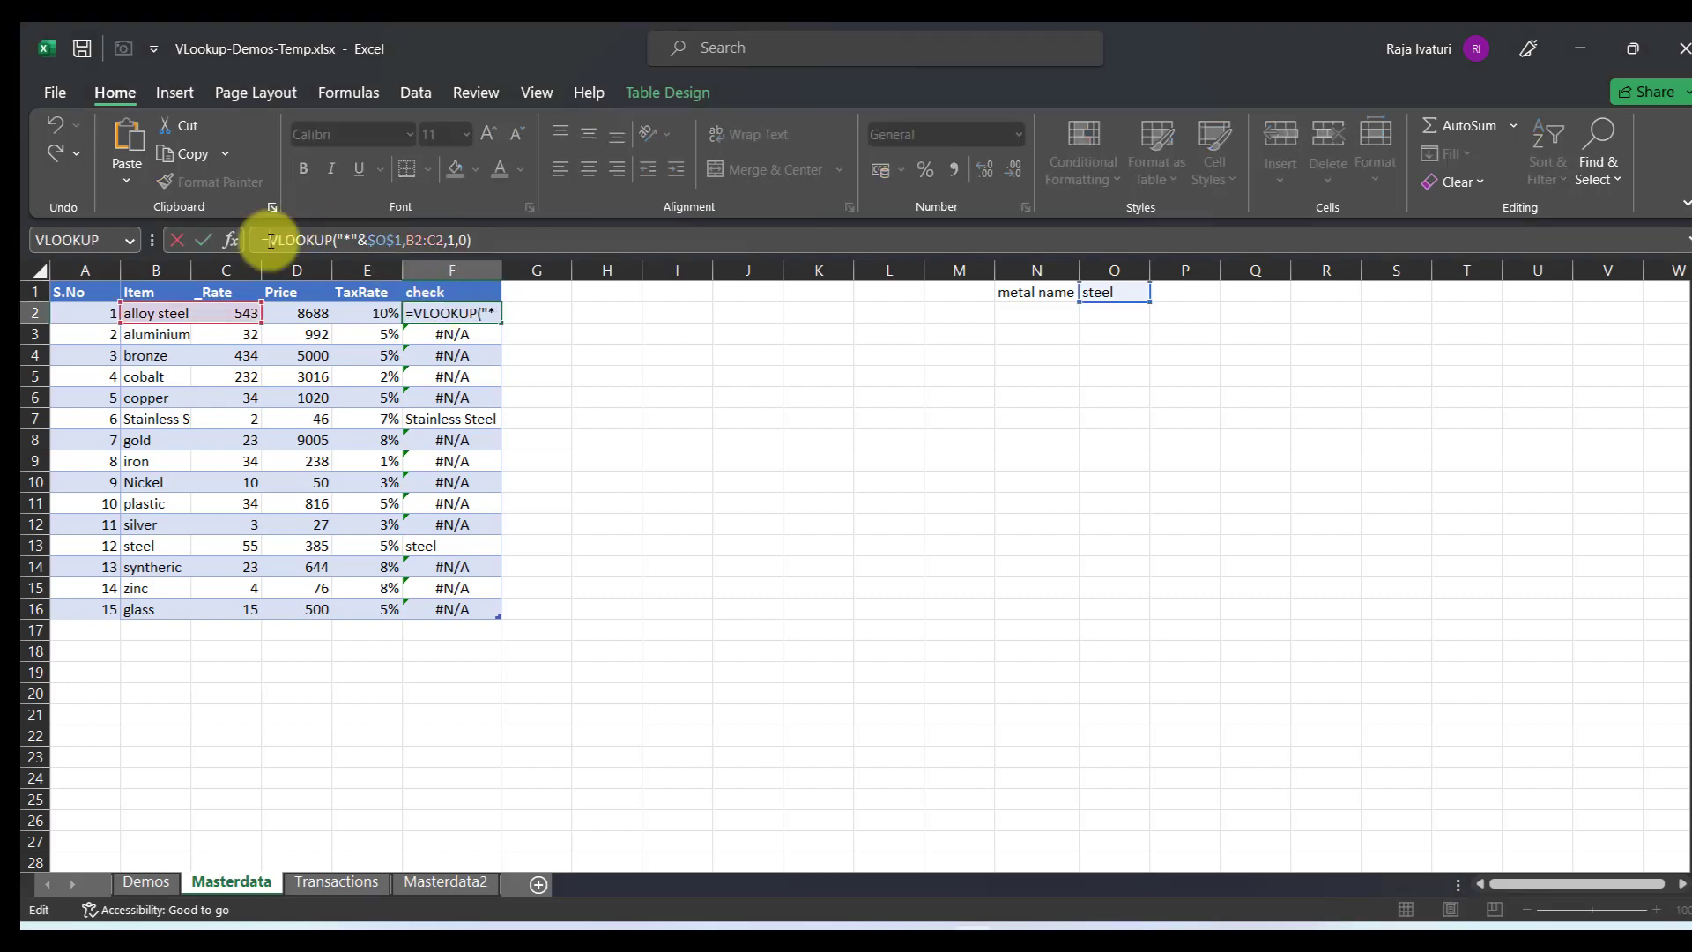
{"action": "type", "text": "ifna("}
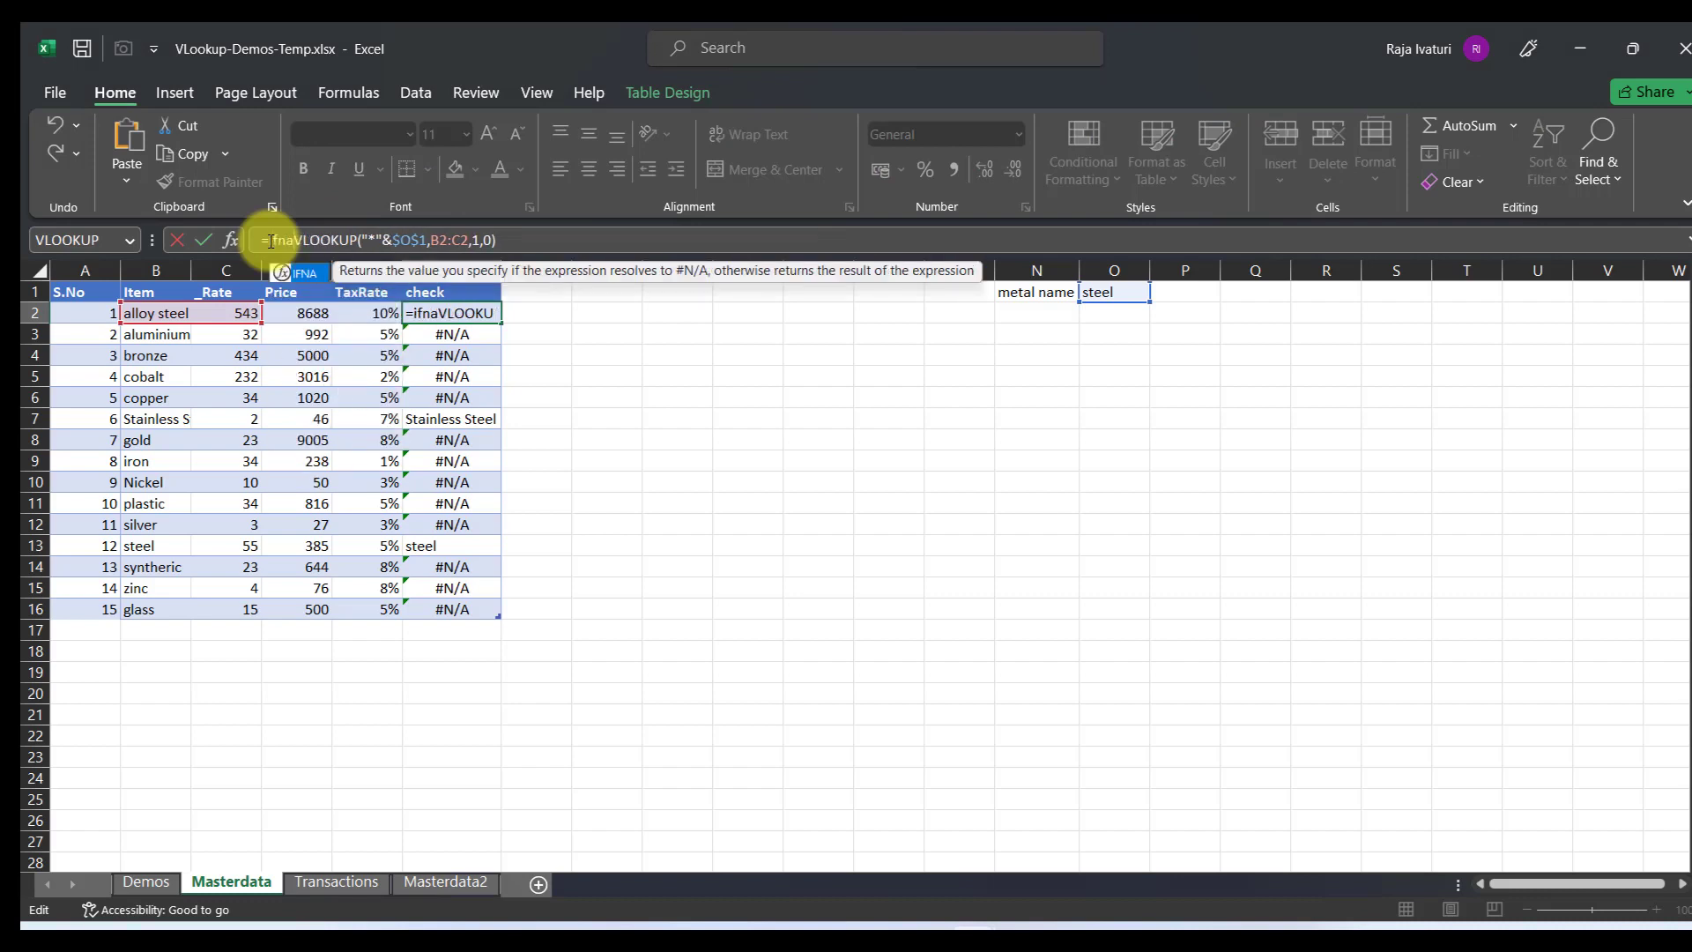
{"action": "left_click", "coordinate": [513, 233]}
{"action": "type", "text": ","}
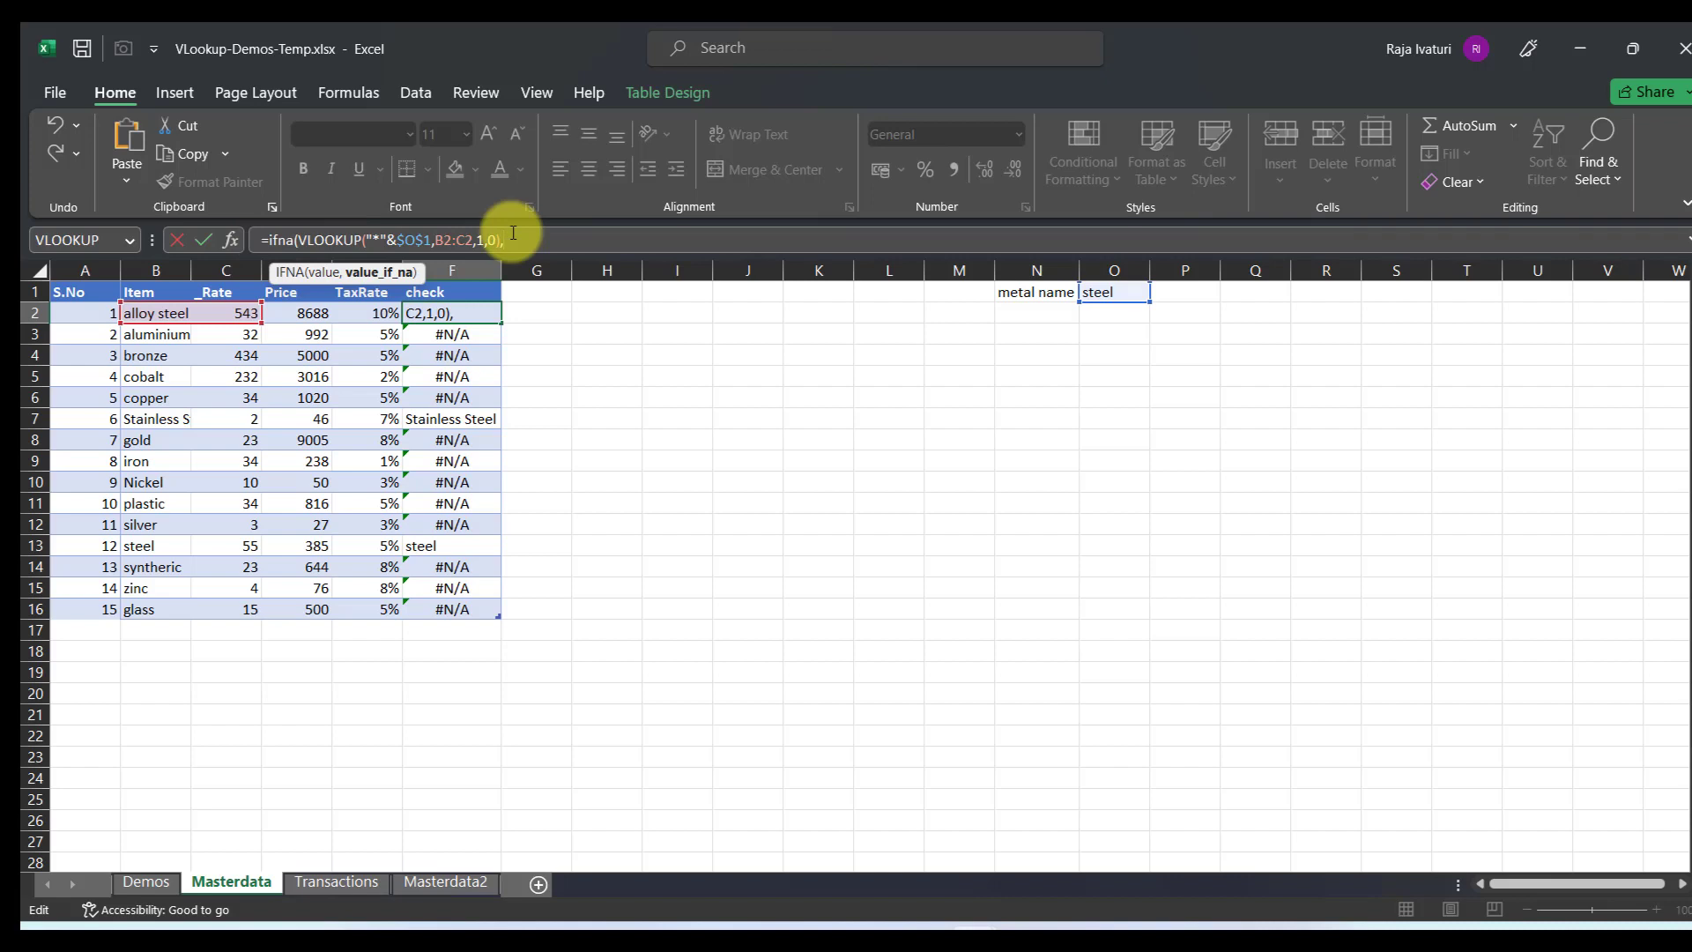
{"action": "type", "text": "\"no metal\")"}
{"action": "key", "text": "Return"}
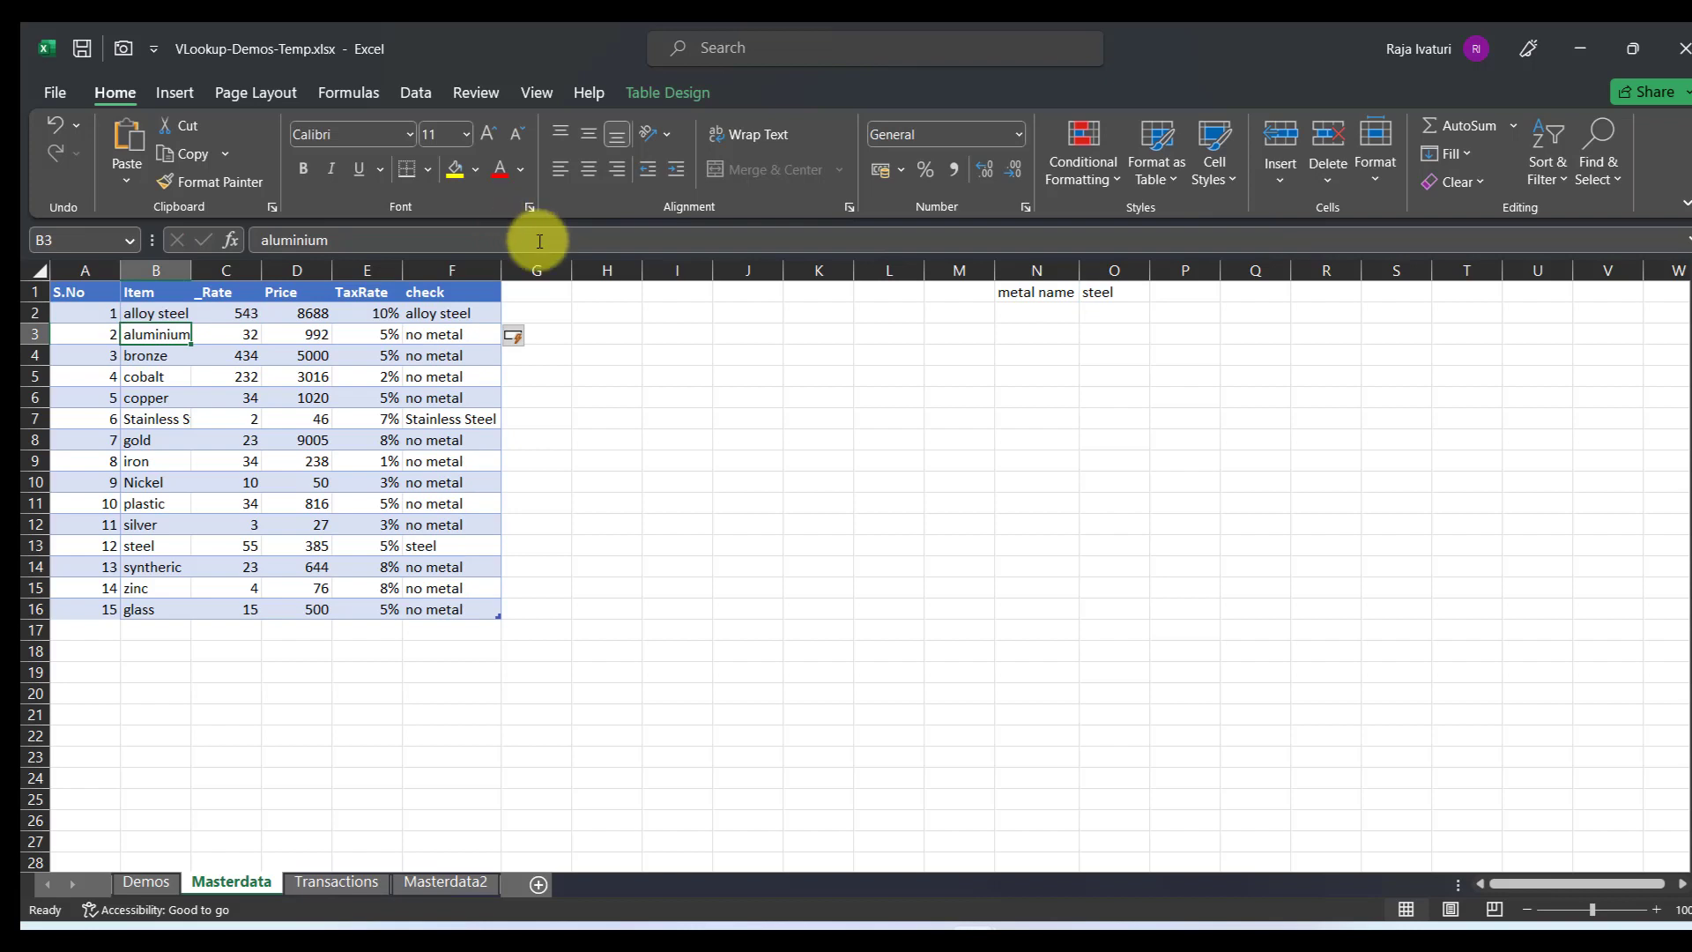
{"action": "left_click", "coordinate": [453, 339]}
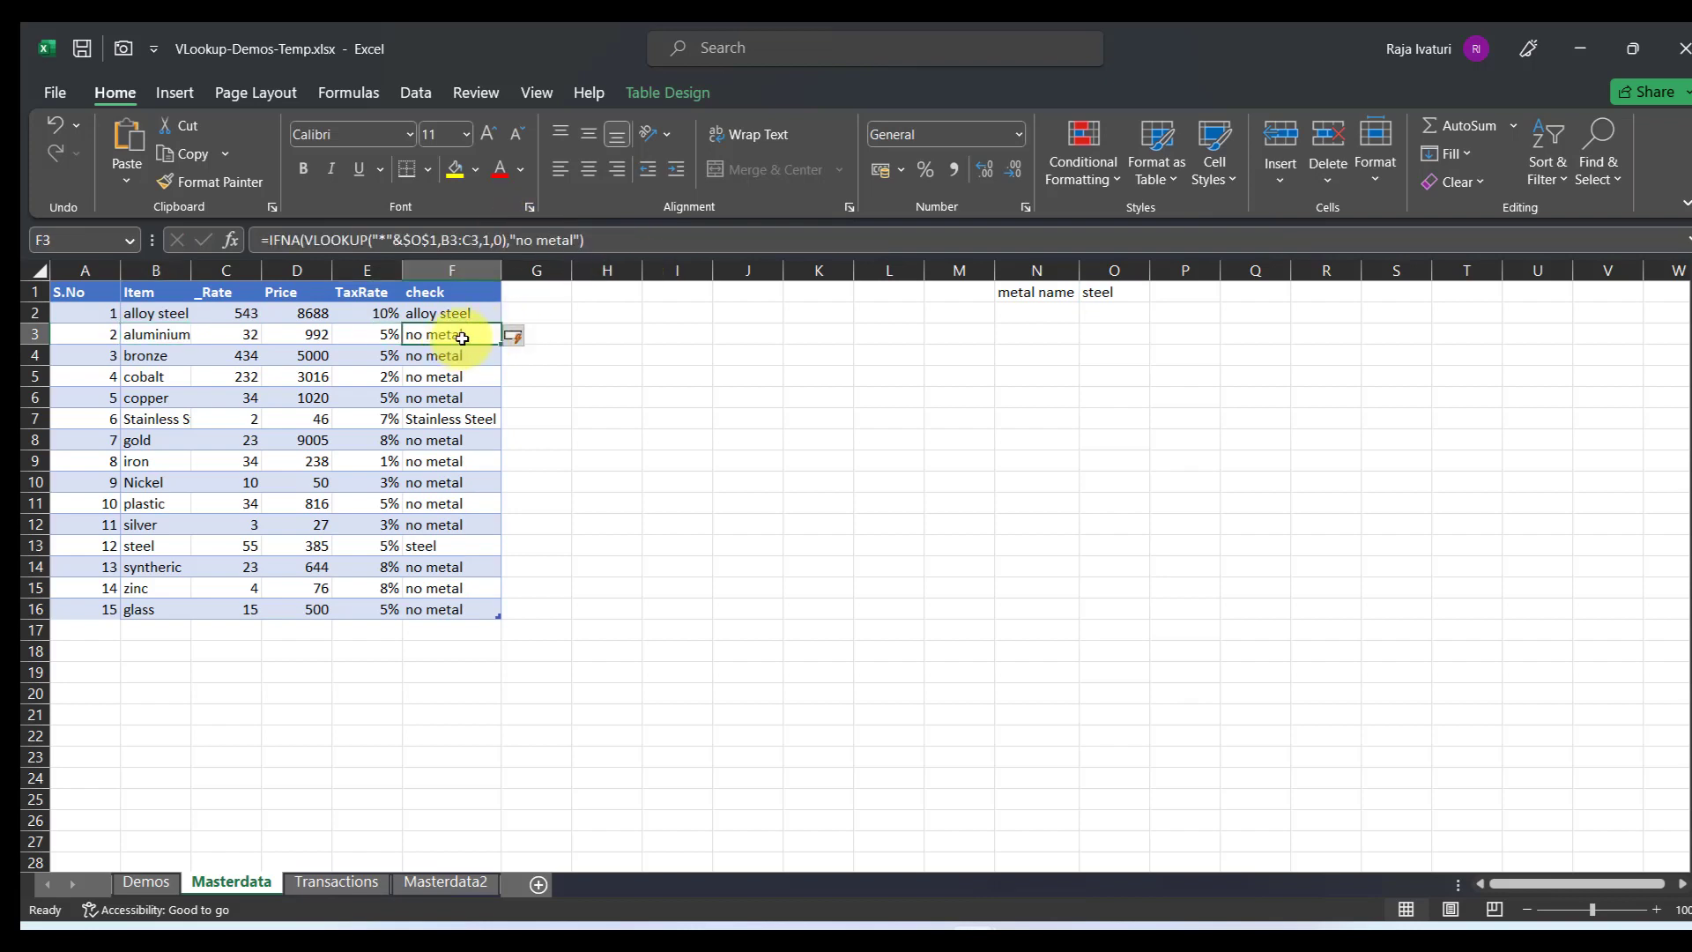
{"action": "left_click", "coordinate": [464, 316]}
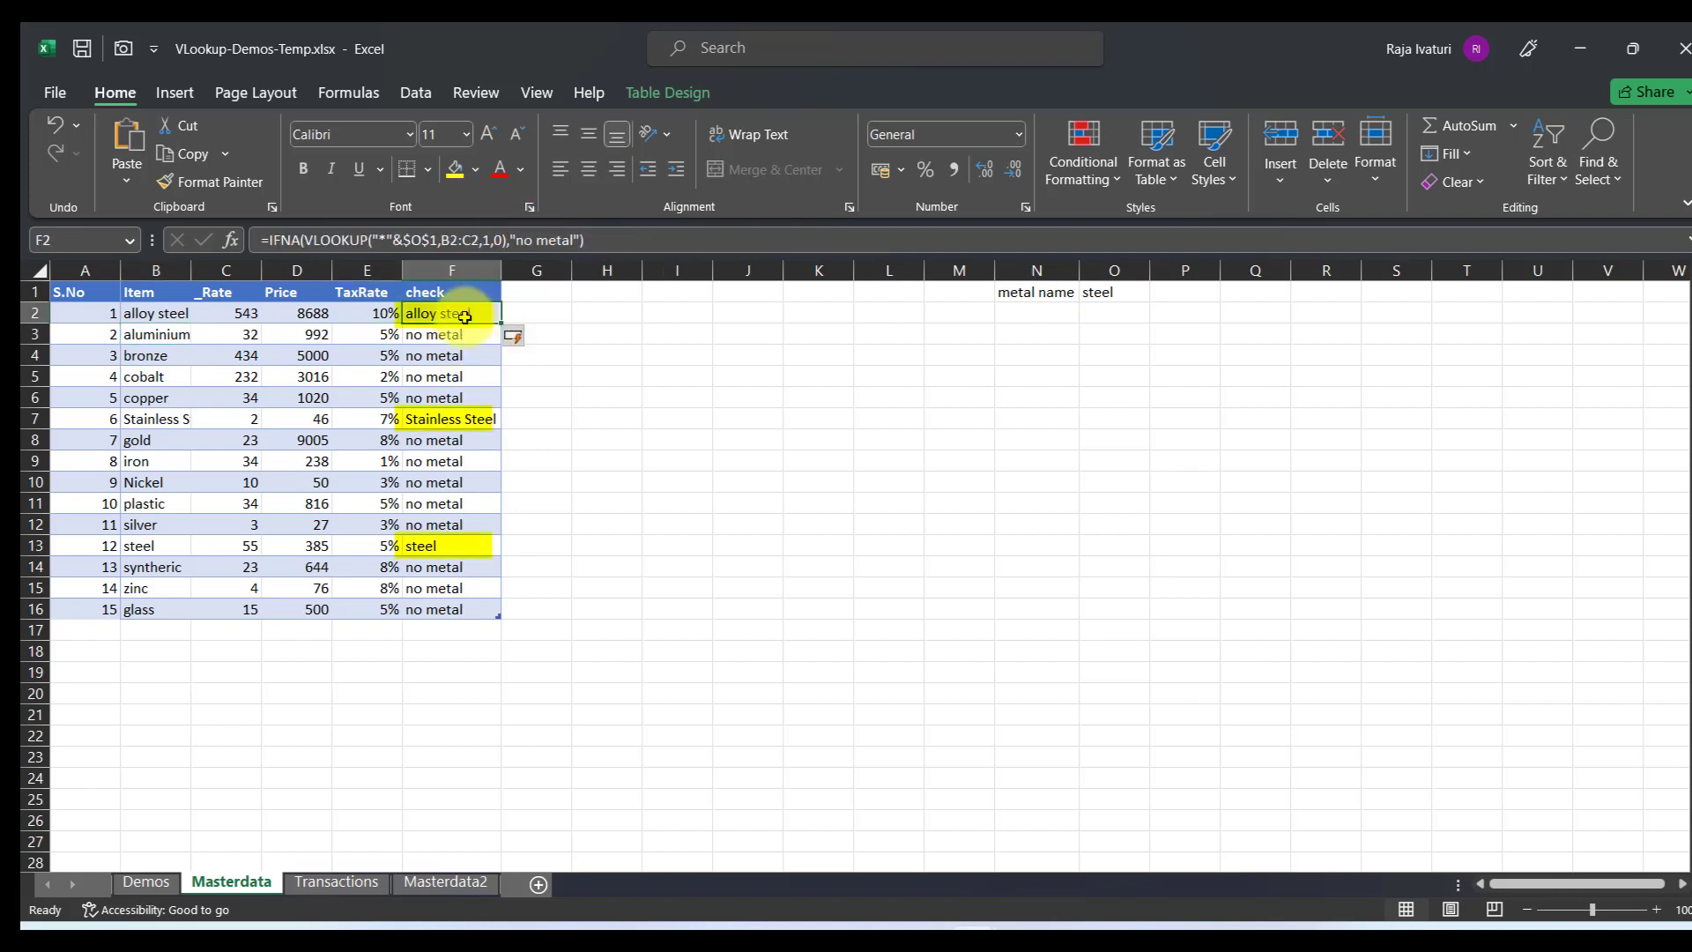